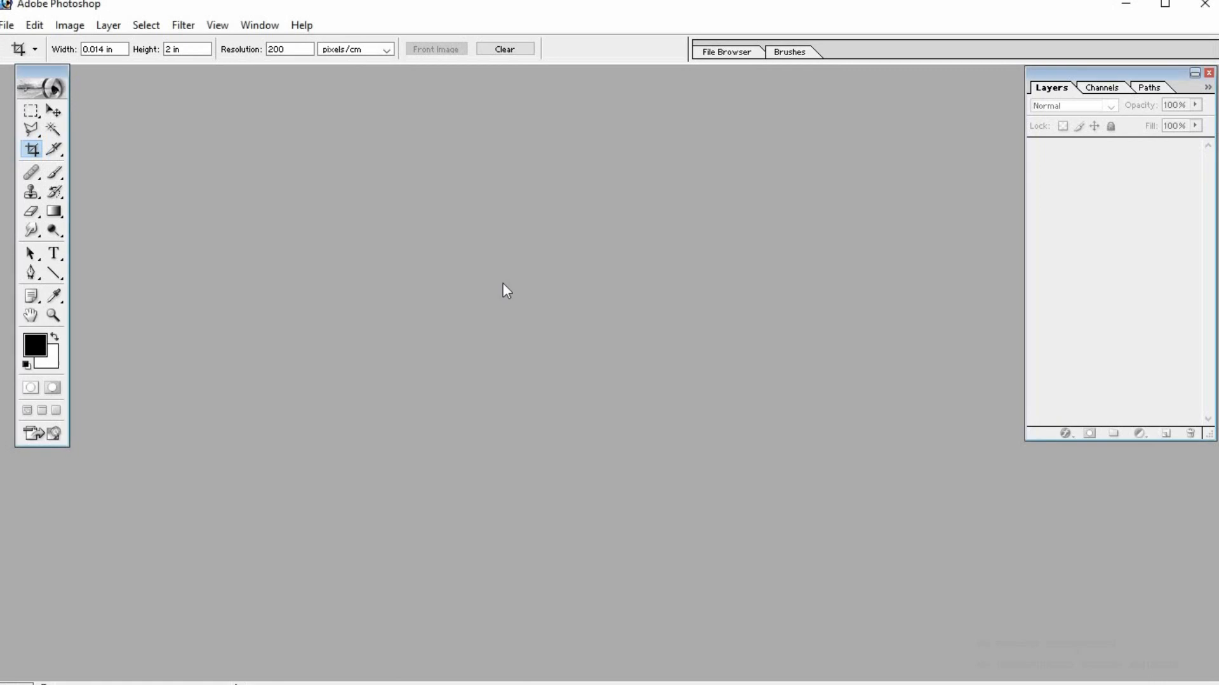
Open the portrait file pp-1.psd from the 01-Photo folder.
double_click(488, 283)
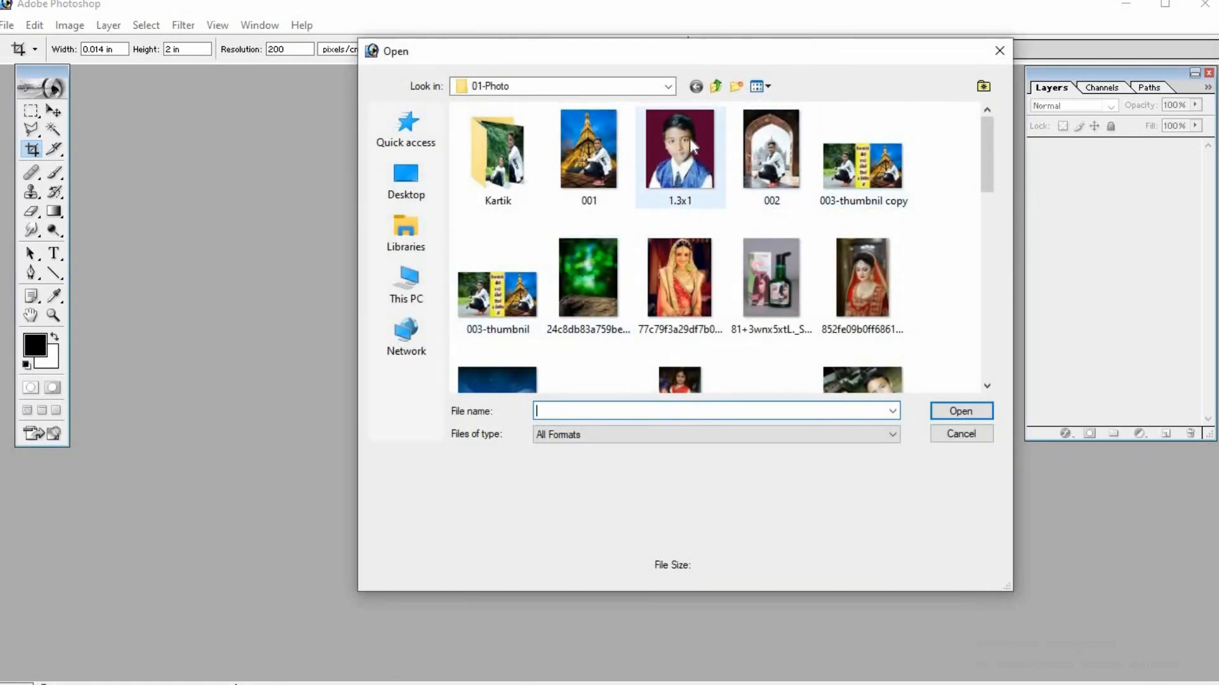
scroll(726, 239, "down", 5)
left_click(689, 348)
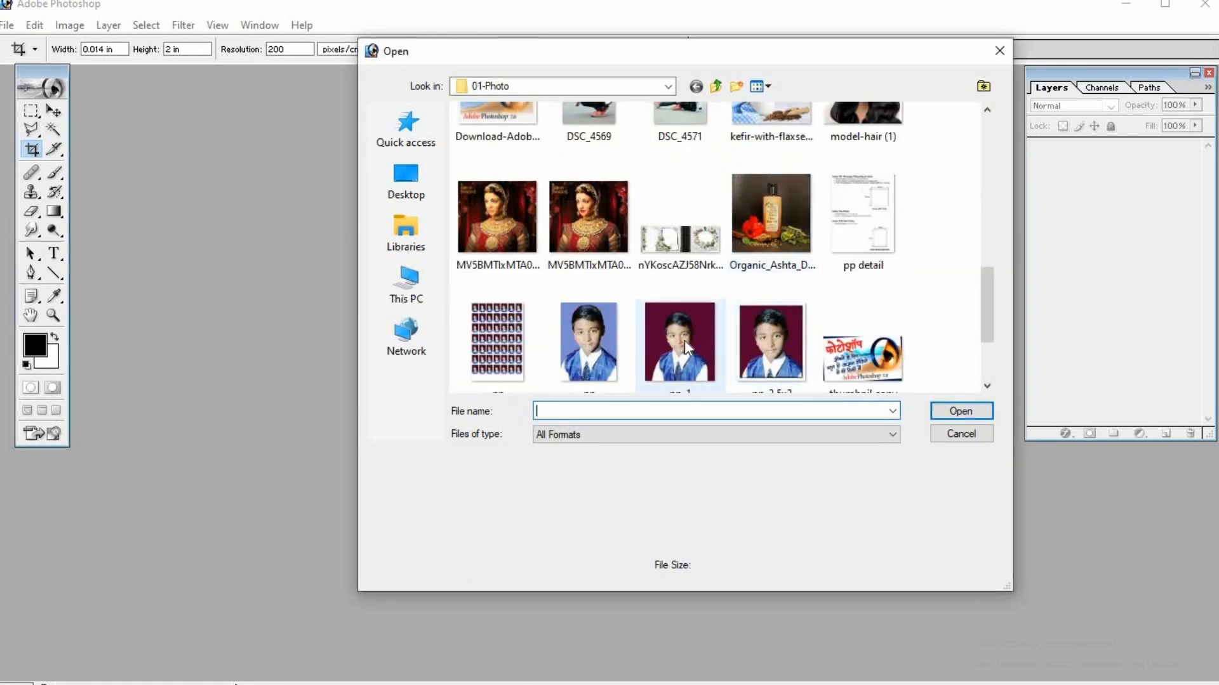
left_click(959, 412)
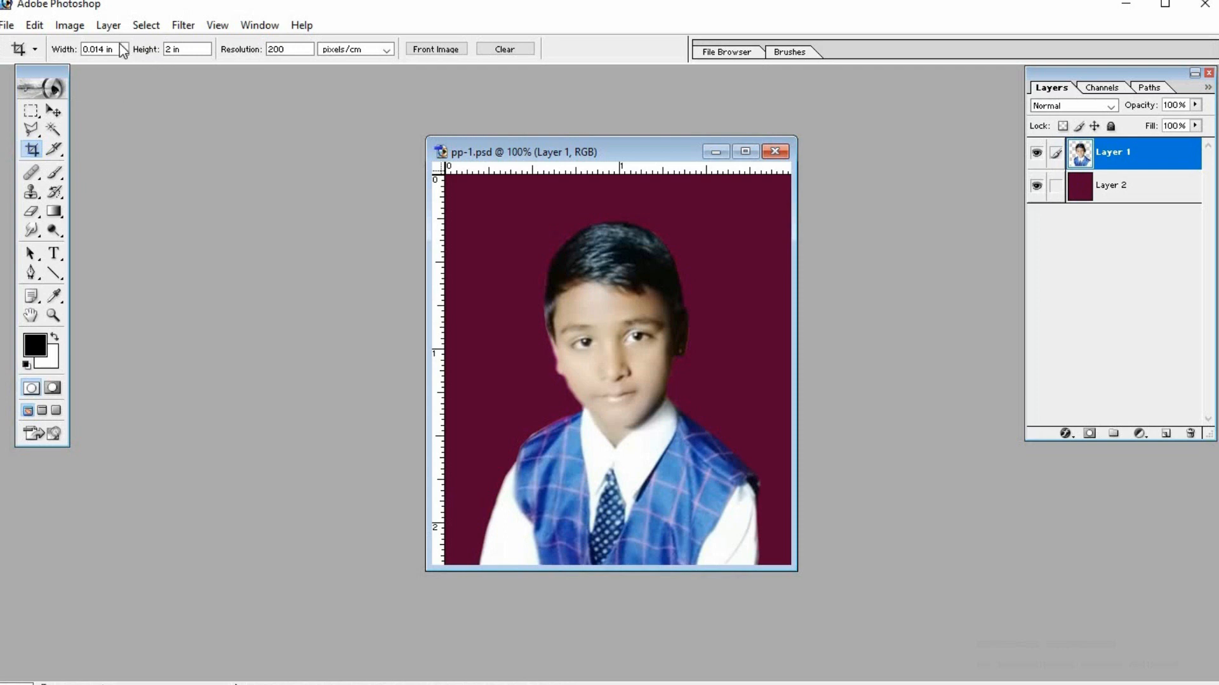
Crop the portrait to 1.3 in wide by 1.5 in high, framing the boy's head and shoulders centrally.
left_click_drag(124, 50, 9, 54)
type("1.3")
key("Tab")
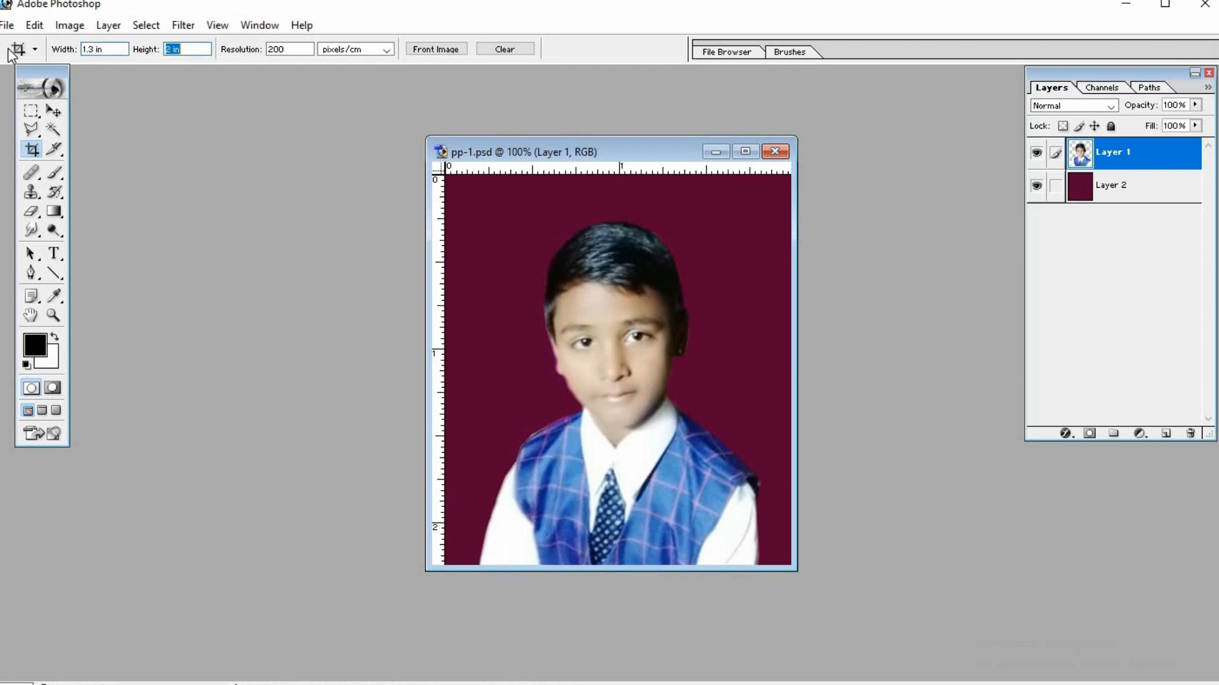
type("1.5")
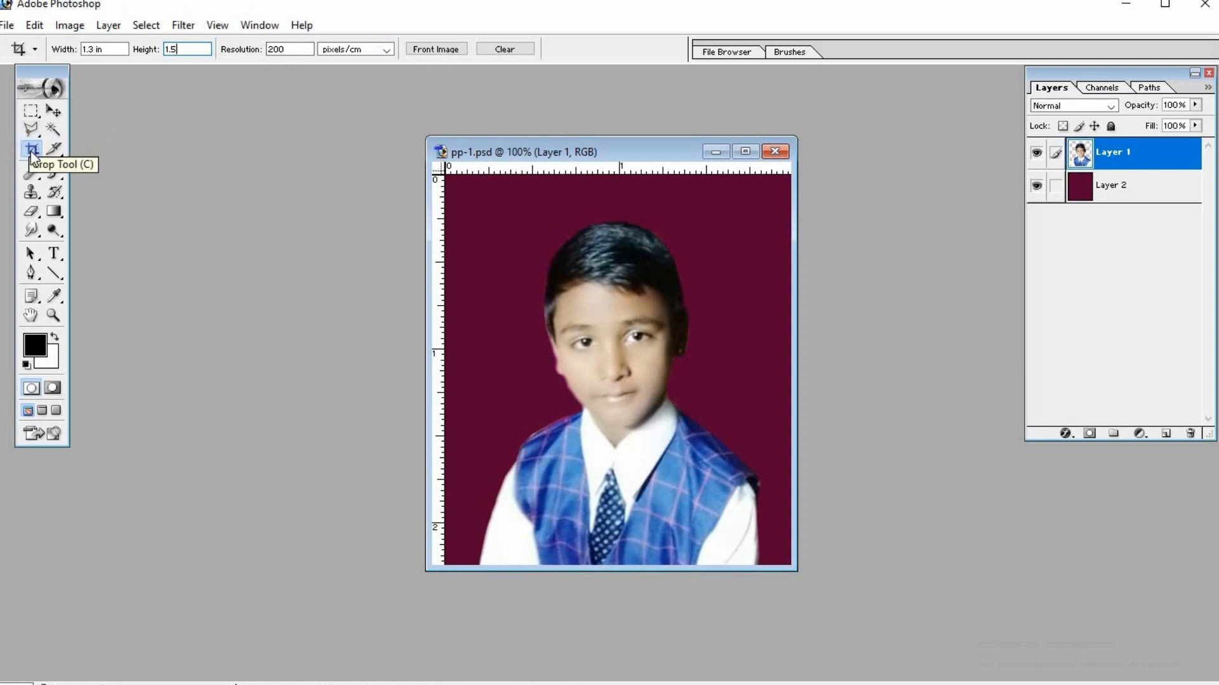
left_click_drag(477, 188, 773, 603)
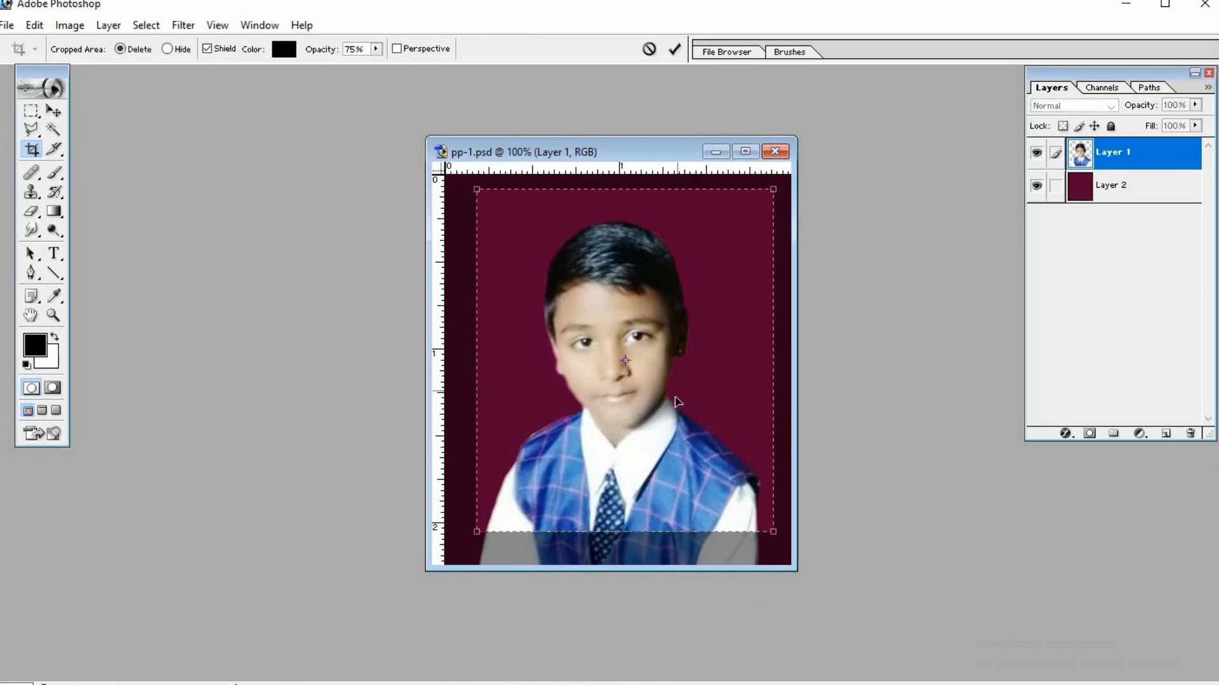
left_click_drag(680, 399, 661, 375)
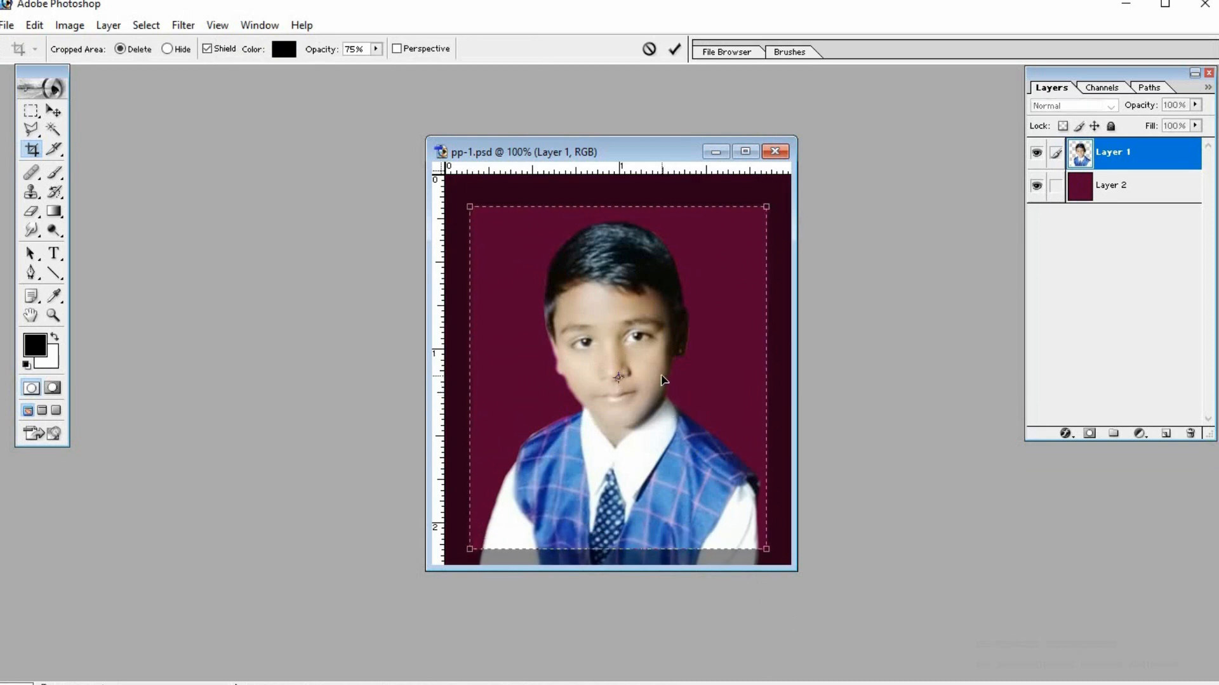
key("Return")
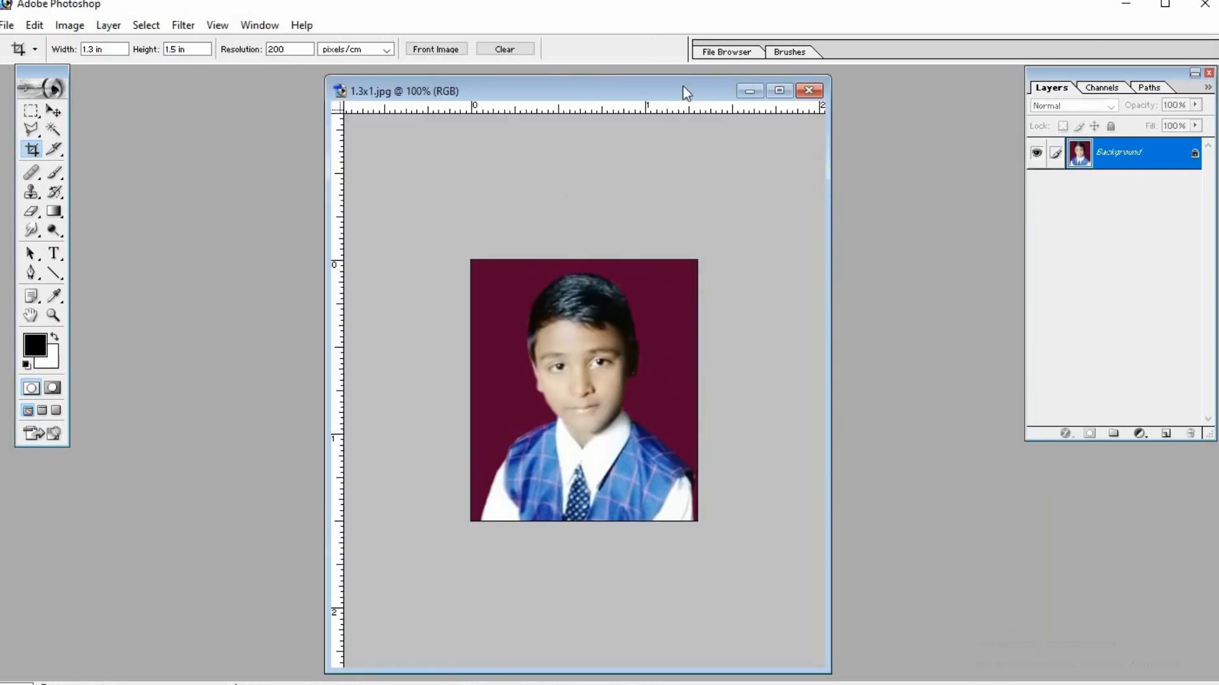
Scale the whole photo in 1.3x1.jpg to about 91.7% around its centre for a white border, and put it on its own layer.
key("ctrl+a")
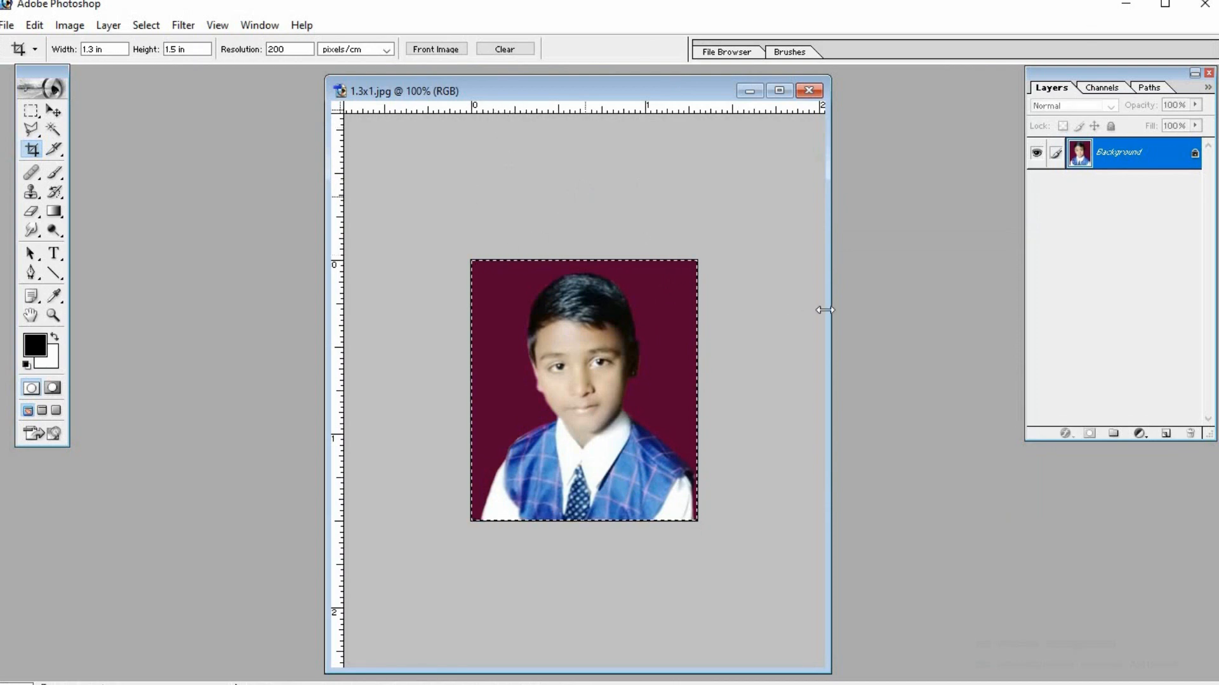
left_click_drag(827, 315, 818, 315)
key("ctrl+t")
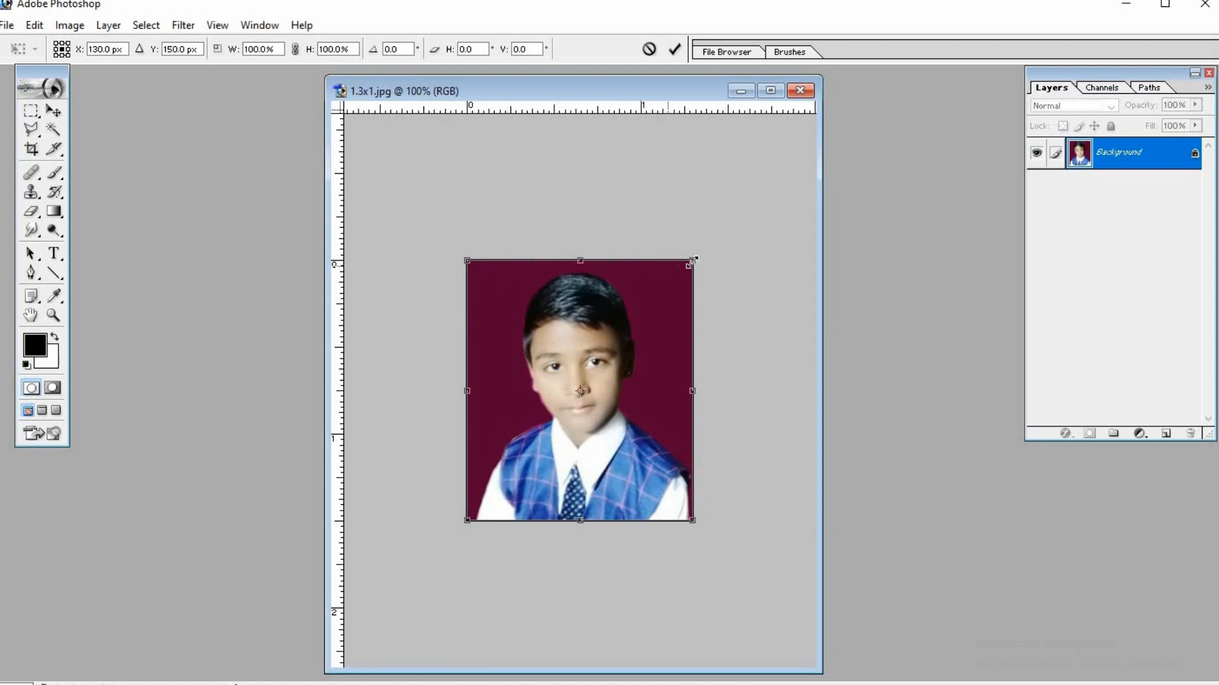
left_click_drag(690, 262, 678, 268)
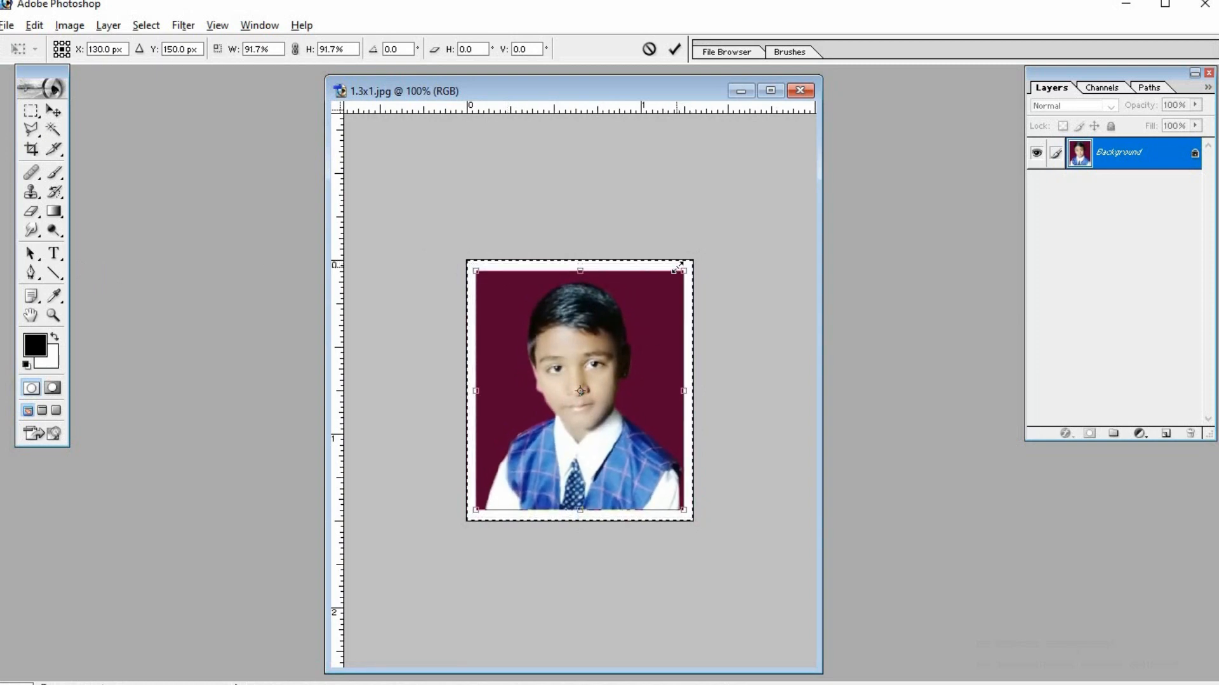
key("Return")
key("c")
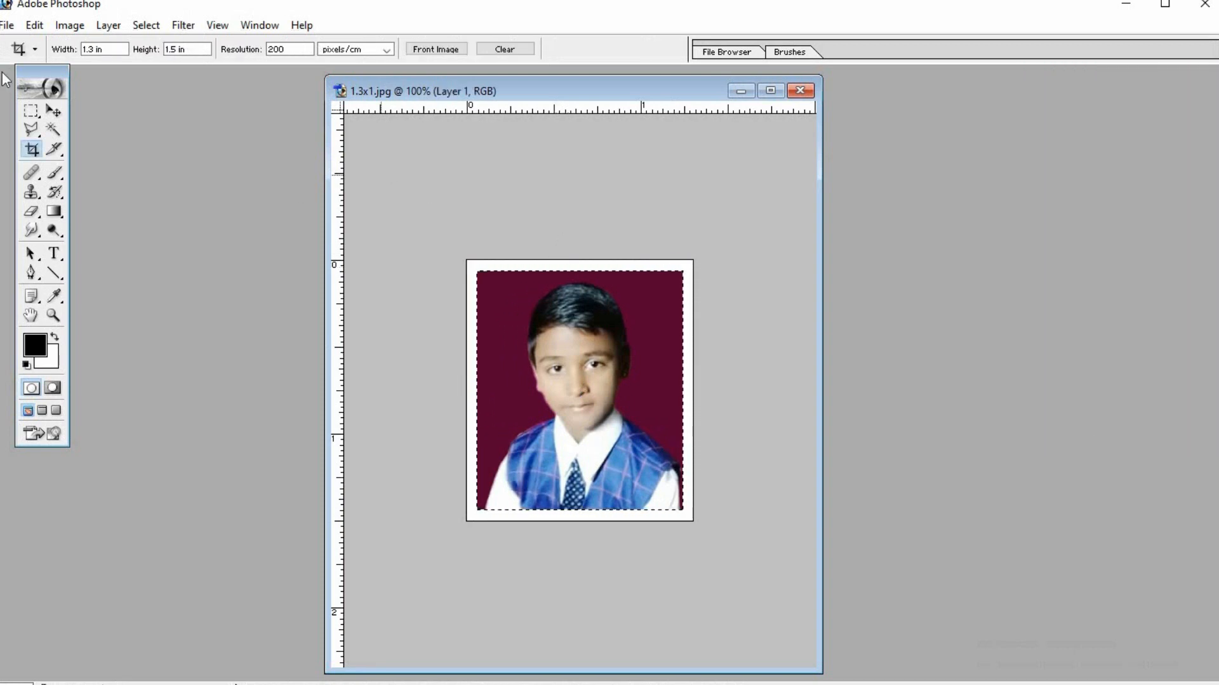
Stroke the selected photo with a 3 px black line on the outside, deselect, and merge the layer down.
left_click(34, 25)
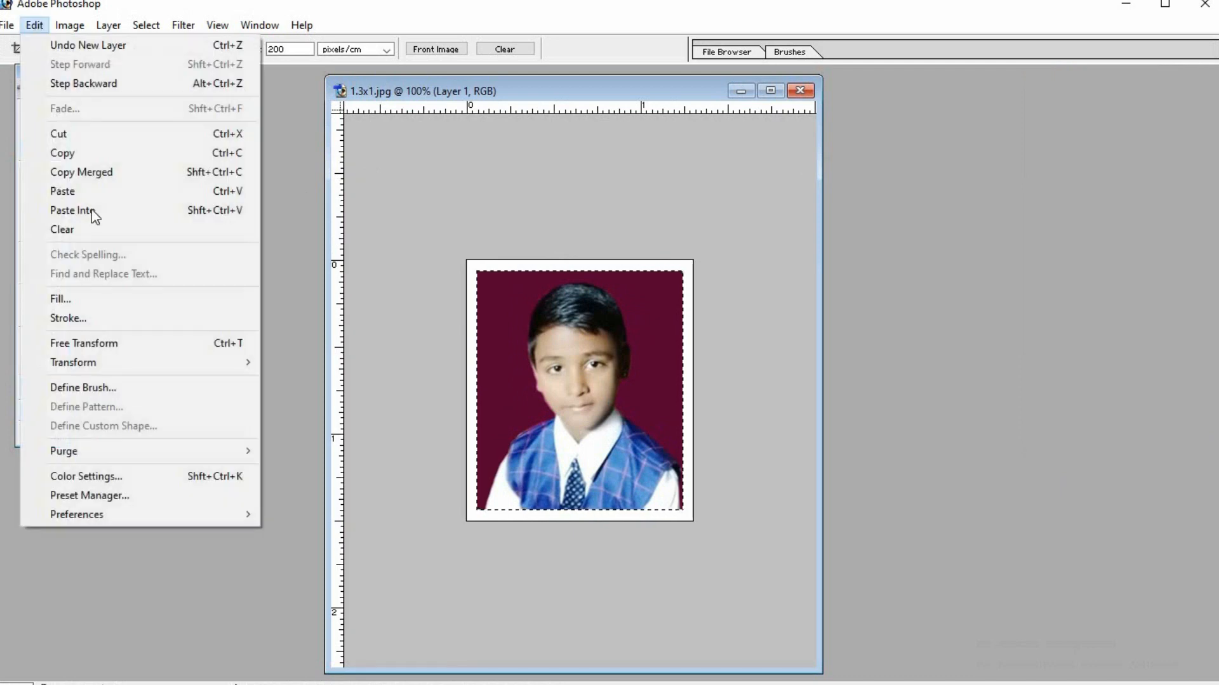
left_click(93, 316)
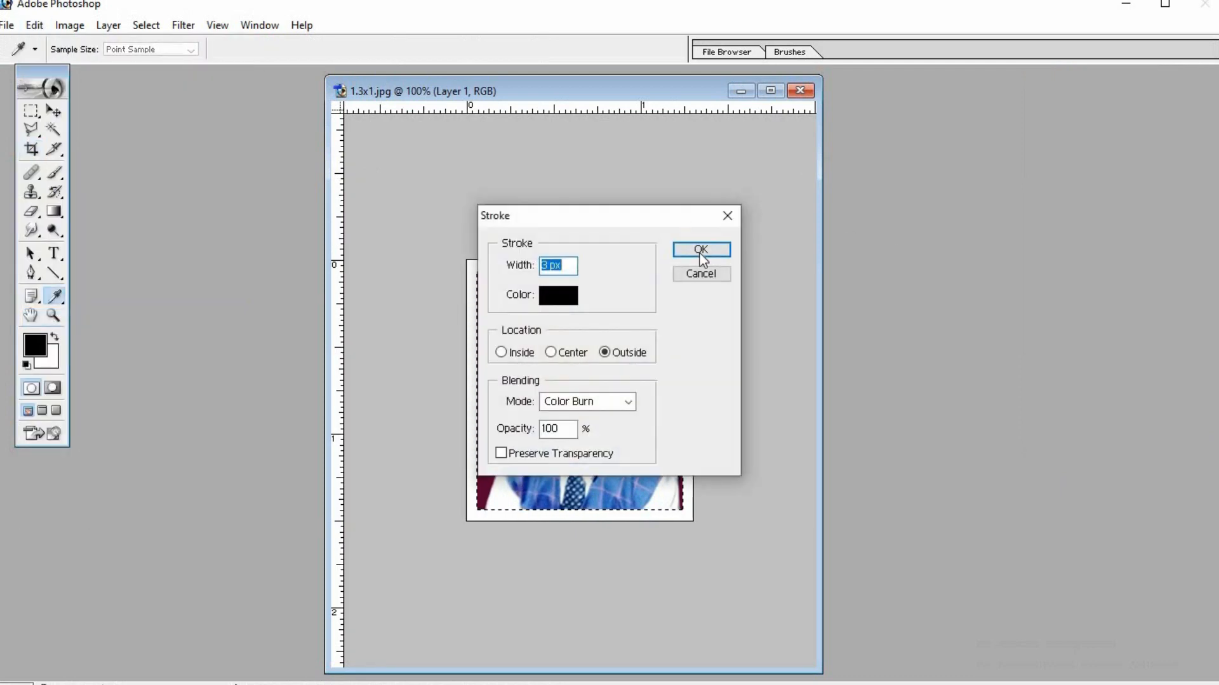
left_click(700, 253)
key("c")
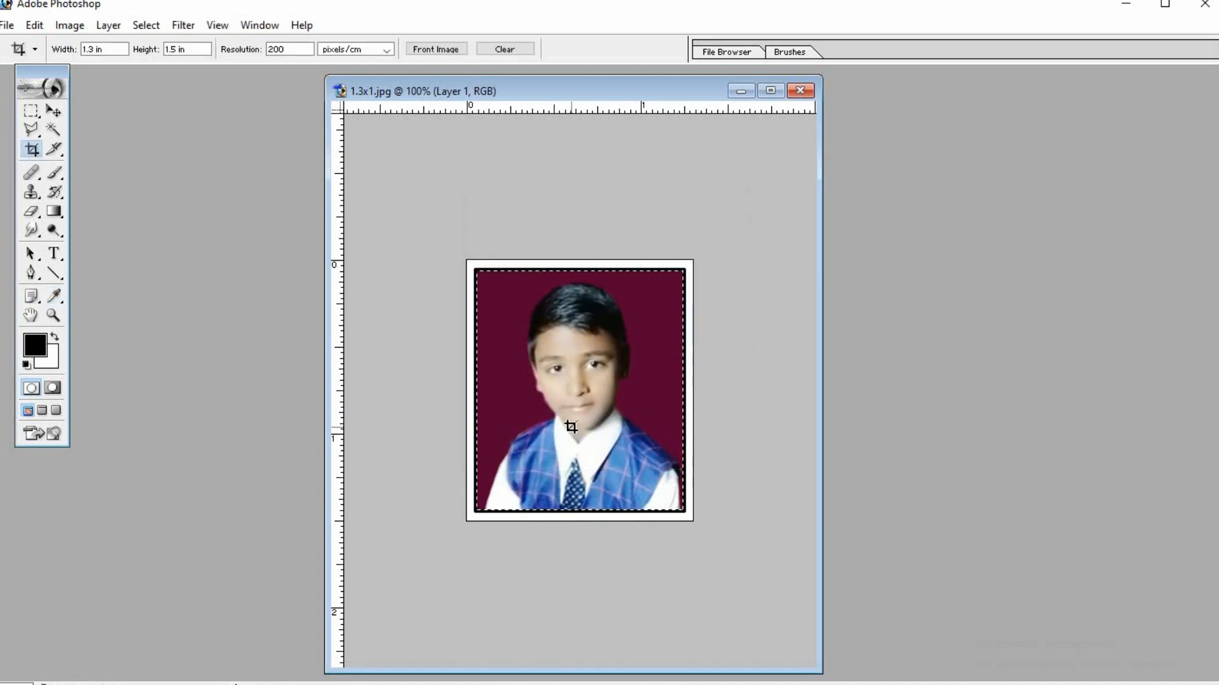
key("ctrl+d")
key("ctrl+e")
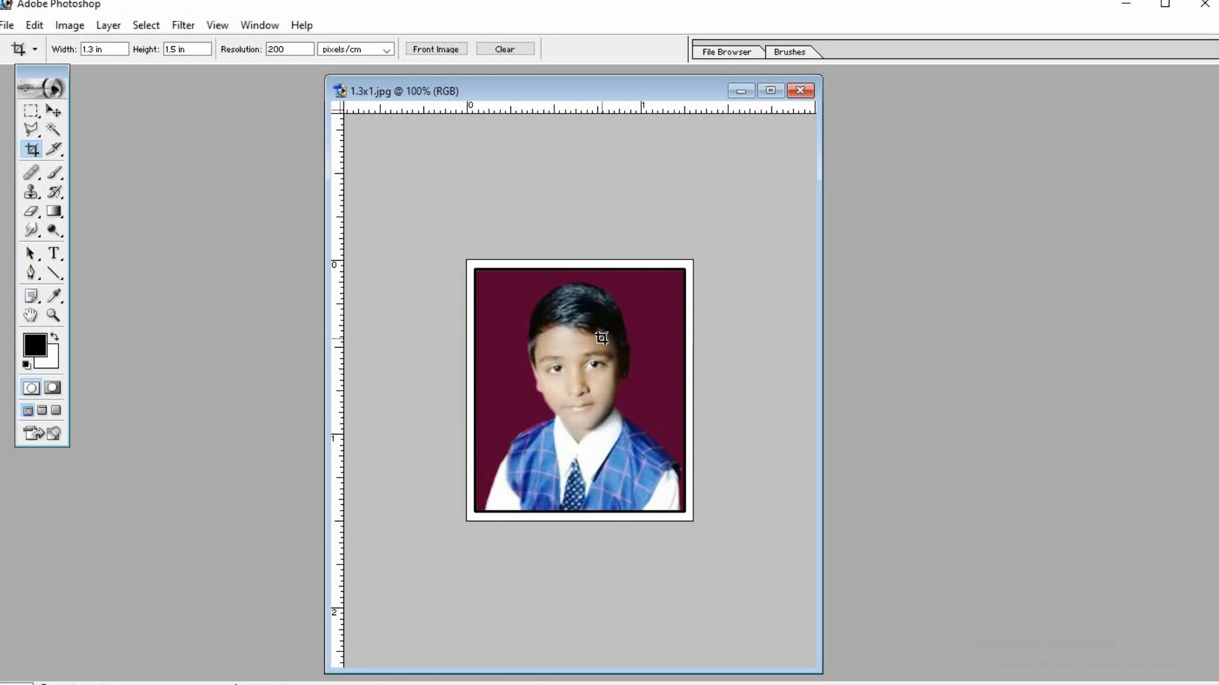
Select the entire bordered photo and start creating a new action.
key("ctrl+a")
left_click(260, 25)
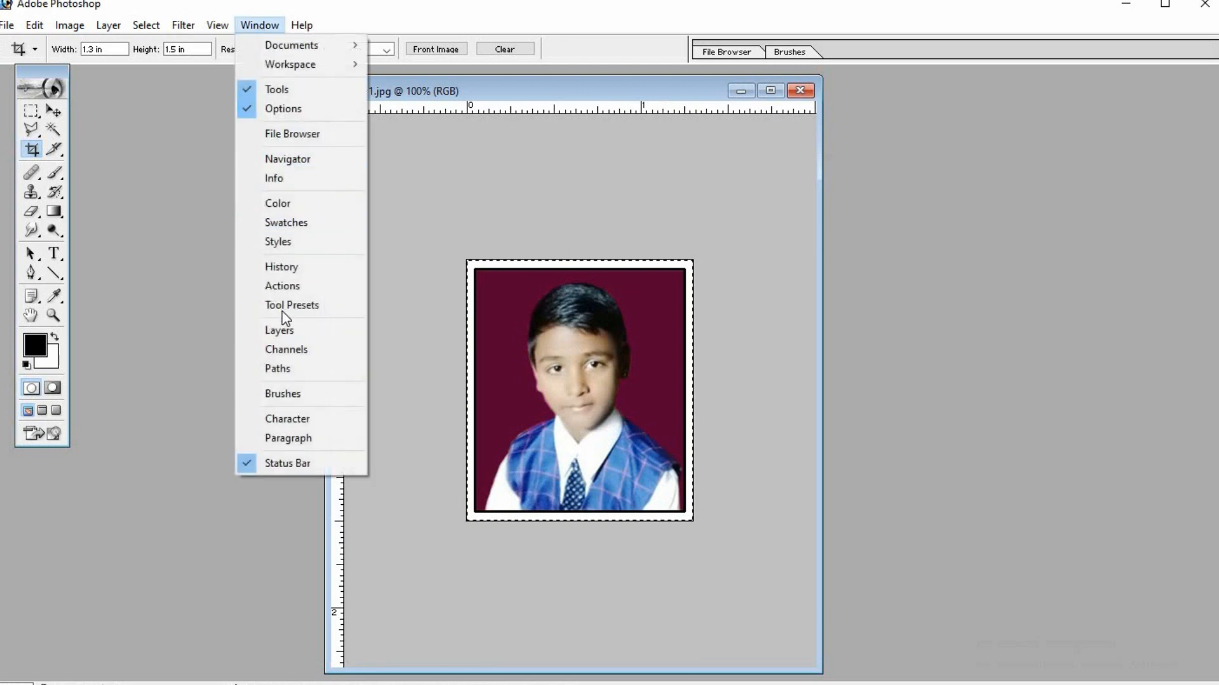
left_click(296, 291)
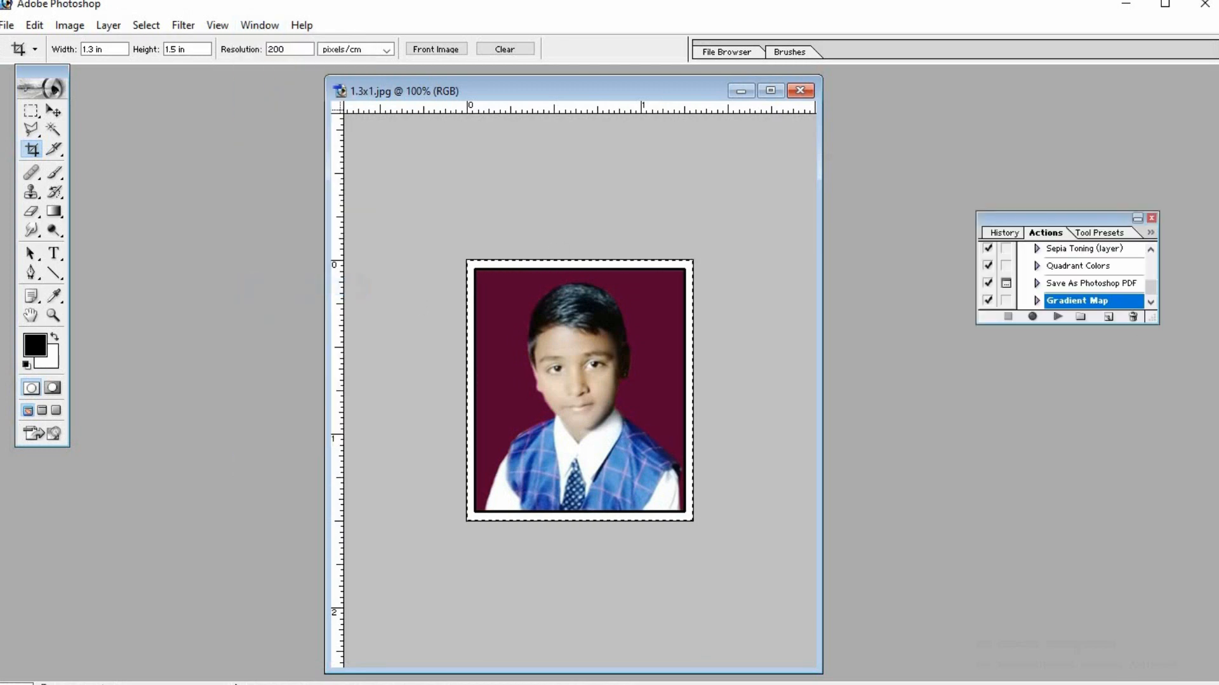
left_click(1151, 231)
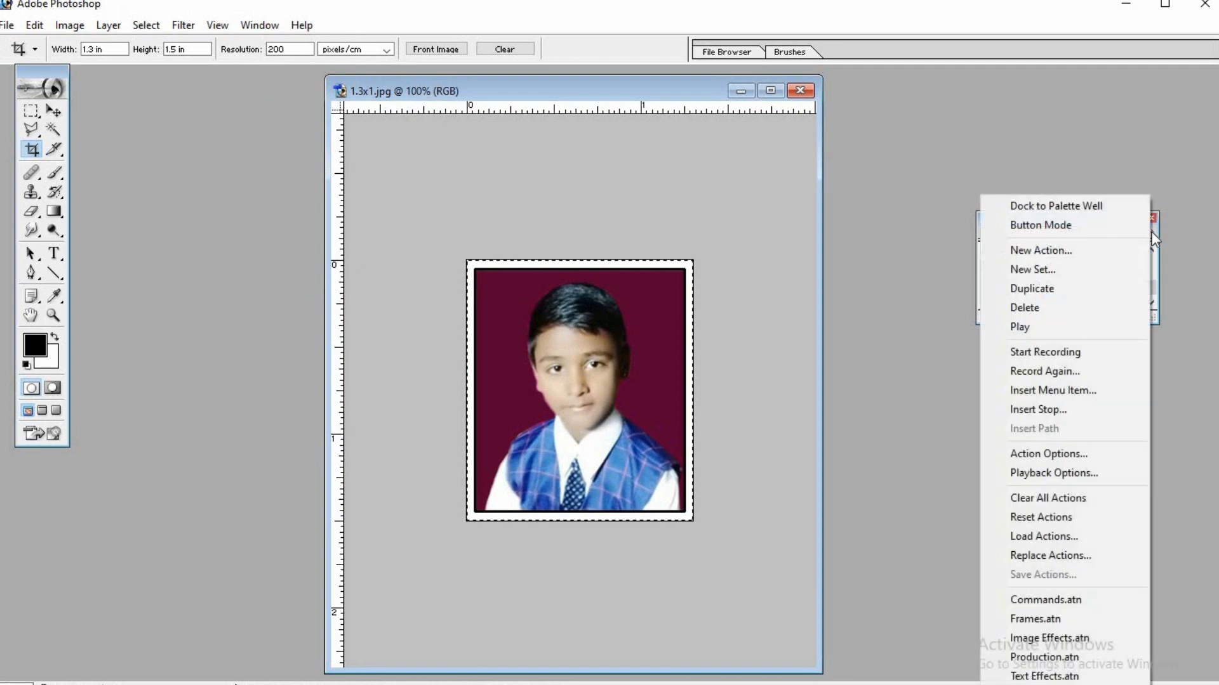
left_click(1050, 250)
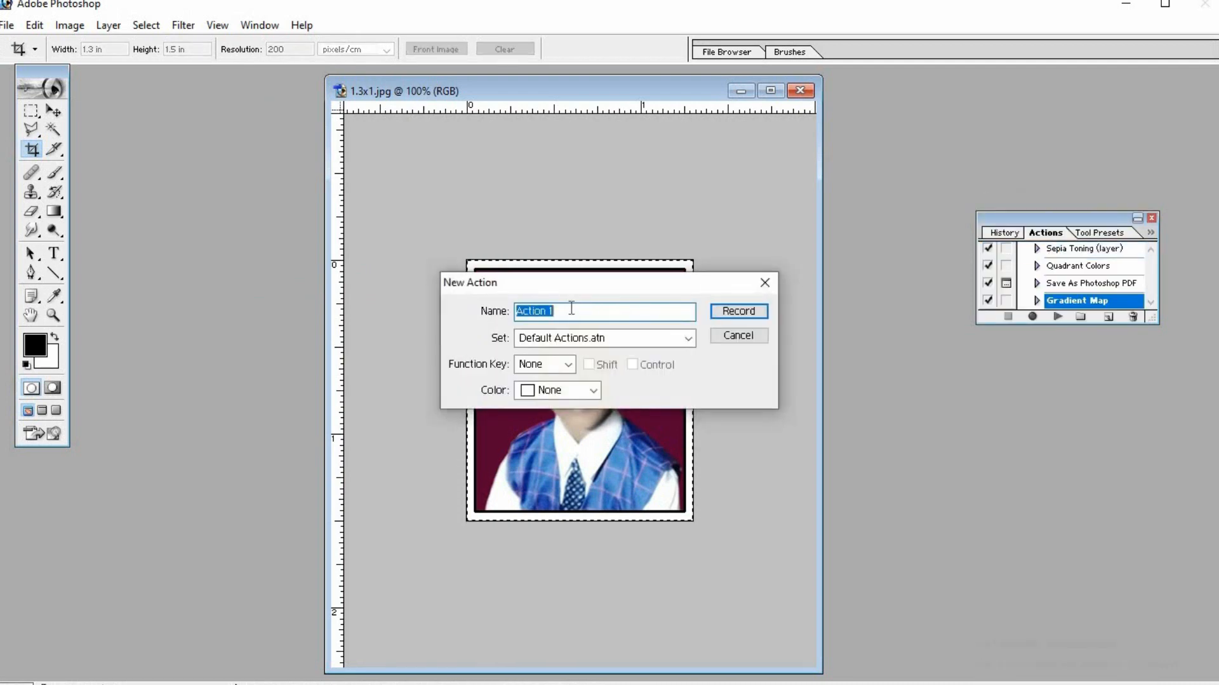
Name the action 4x6-12p.p, assign function key F11 to it, and start recording.
type("4")
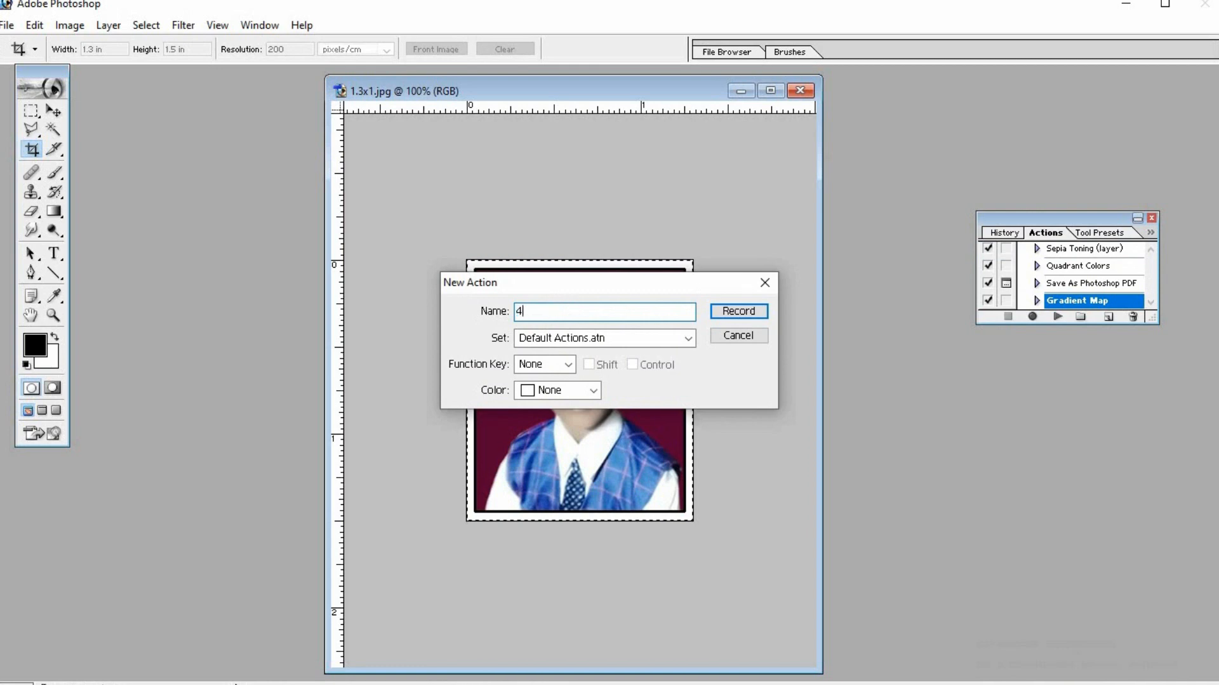
type("x6-")
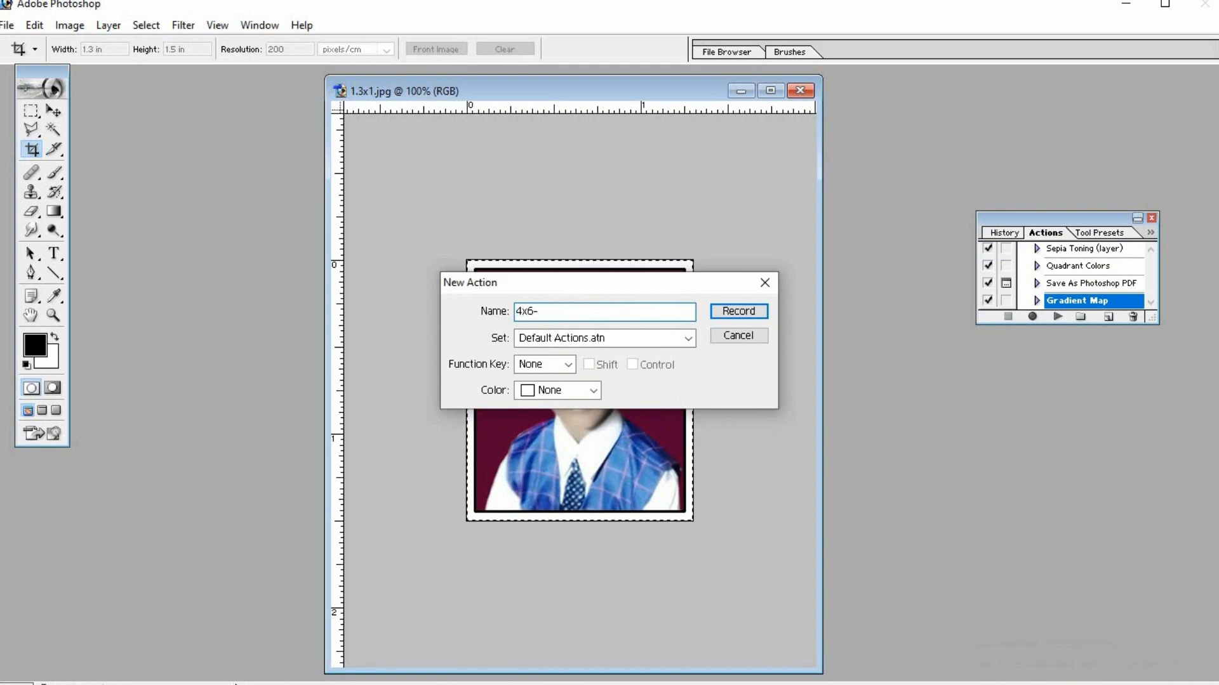
type("12p.p")
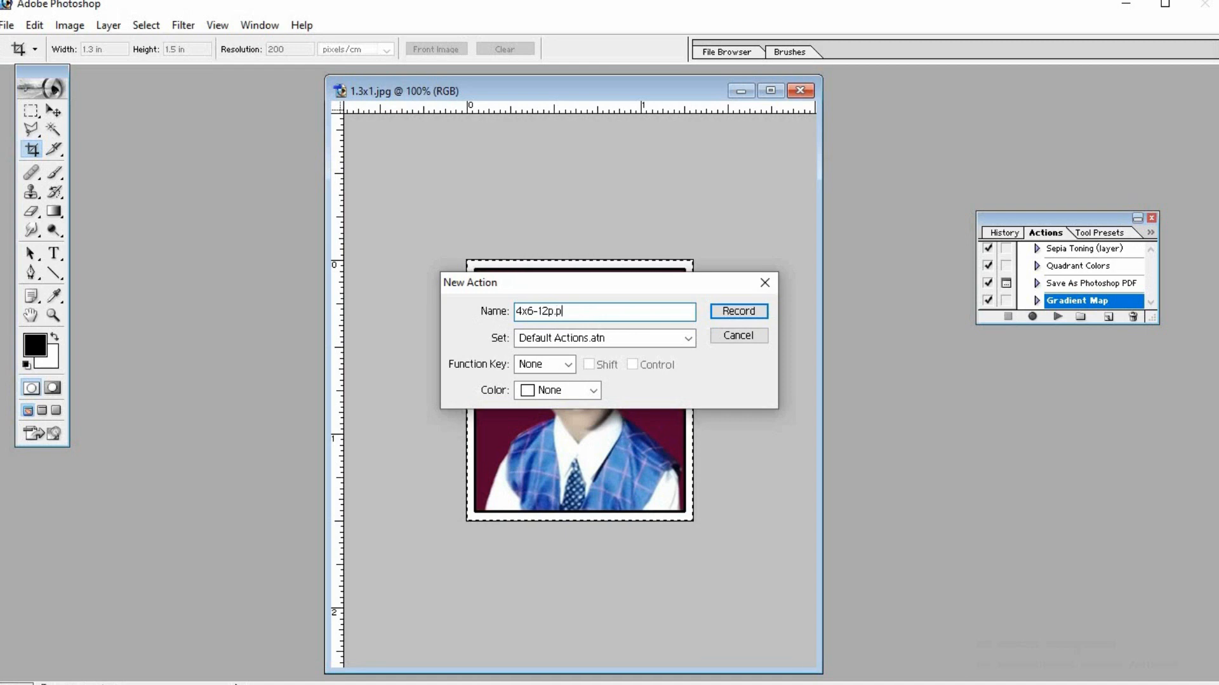
left_click(569, 366)
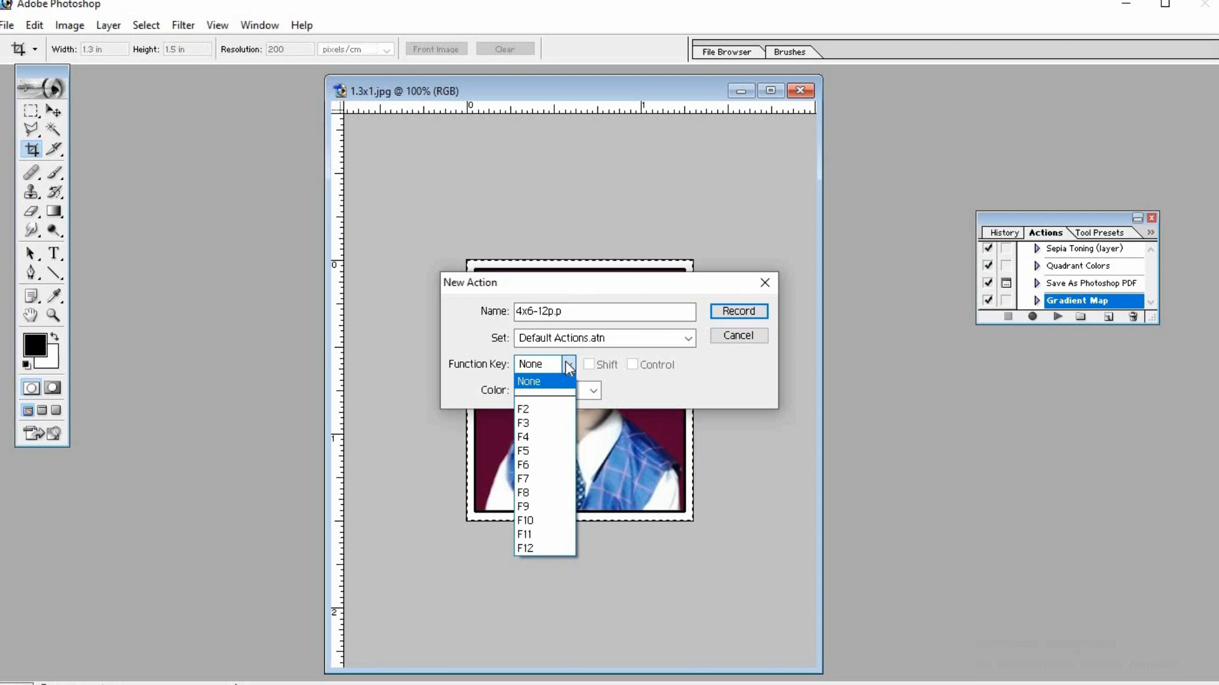
left_click(547, 533)
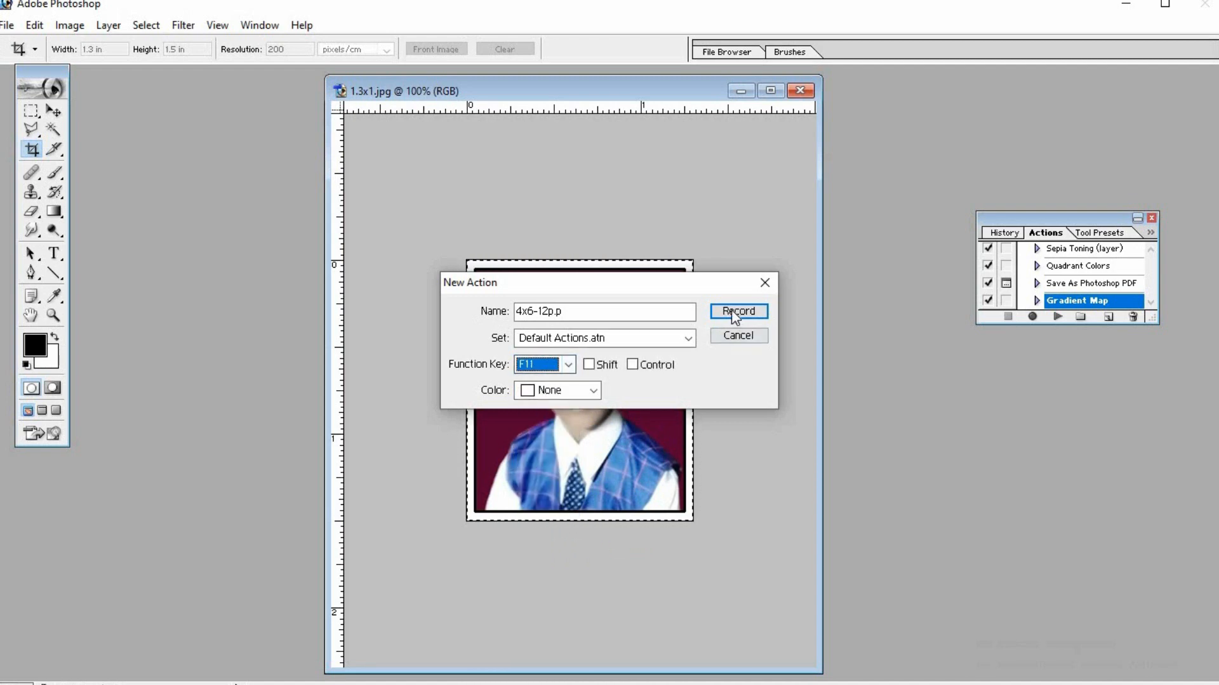
left_click(568, 365)
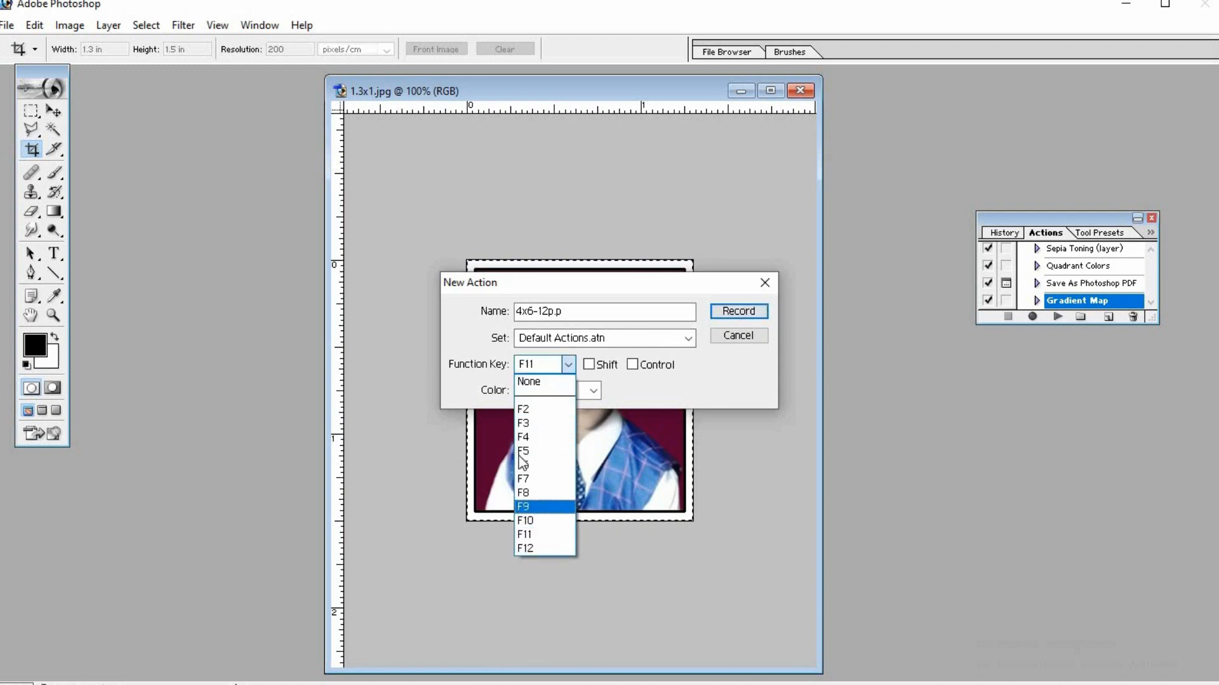
left_click(744, 312)
left_click(730, 315)
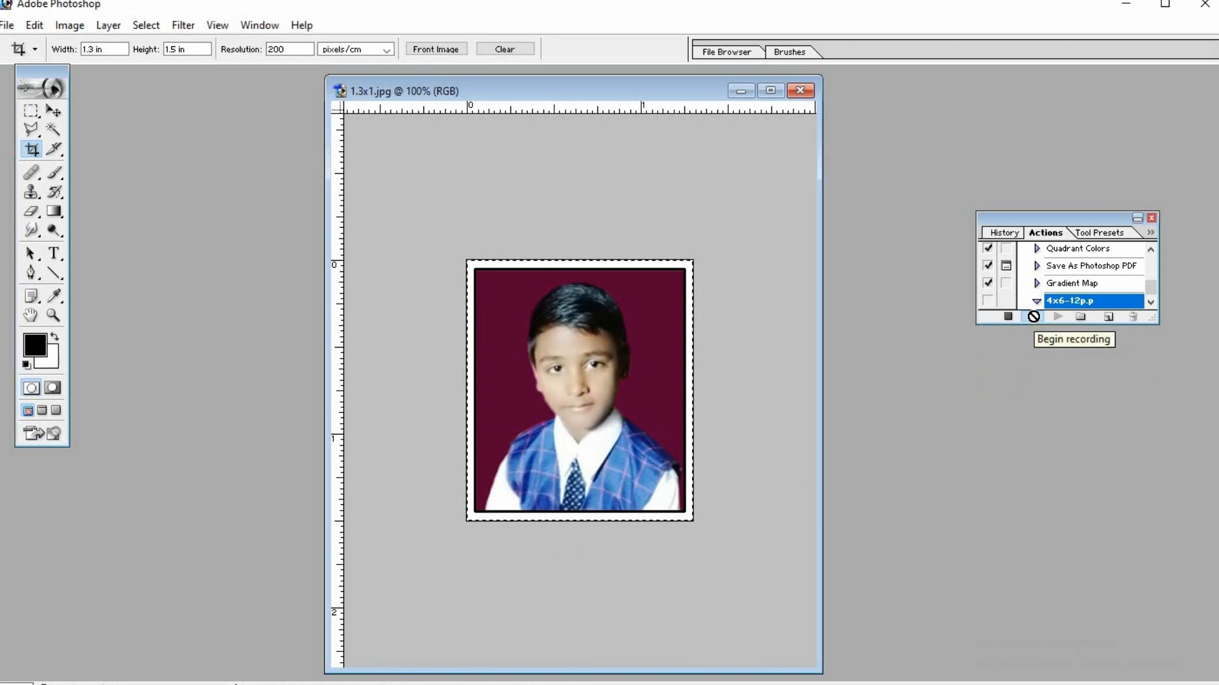
left_click(1033, 316)
Create a new white RGB document 4 inches wide by 6 inches high at 200 pixels/inch.
left_click(5, 25)
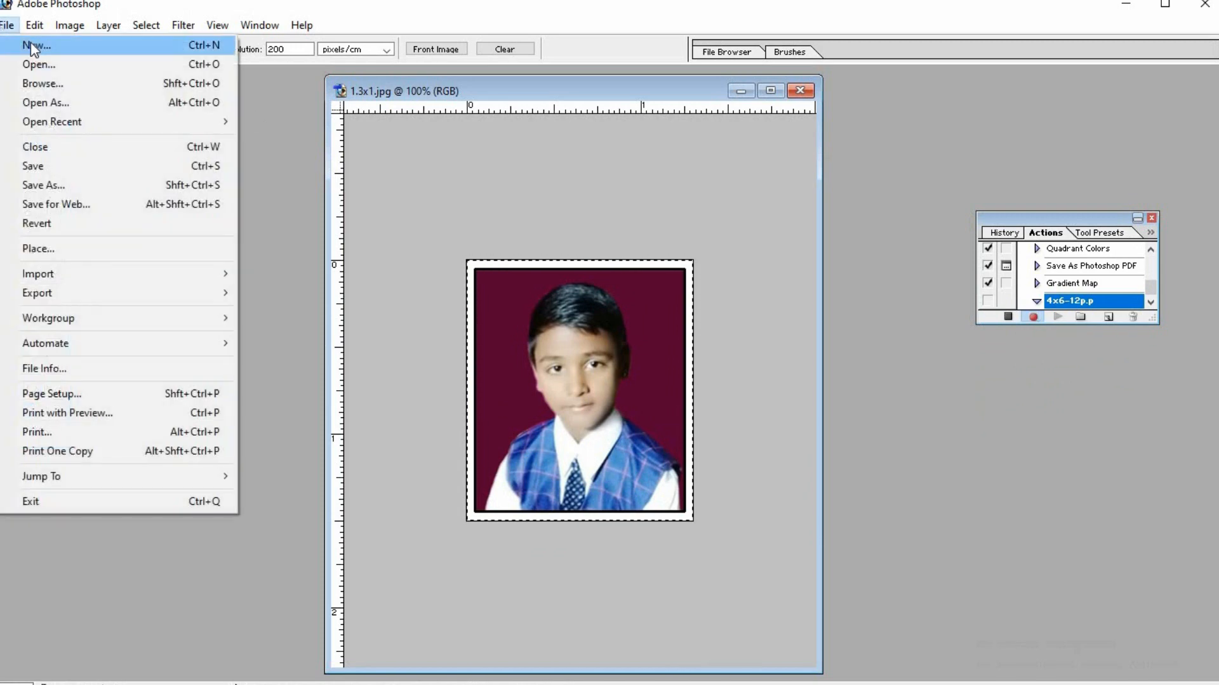
left_click(38, 43)
double_click(585, 310)
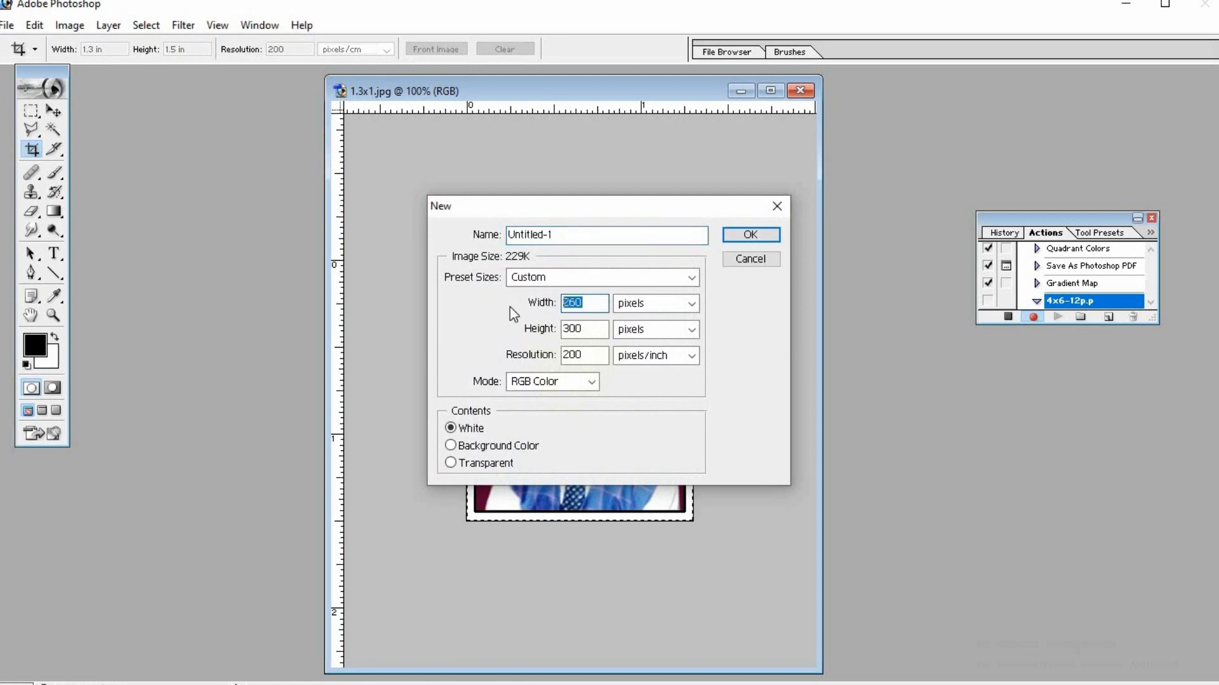
type("4")
key("Tab")
key("Down")
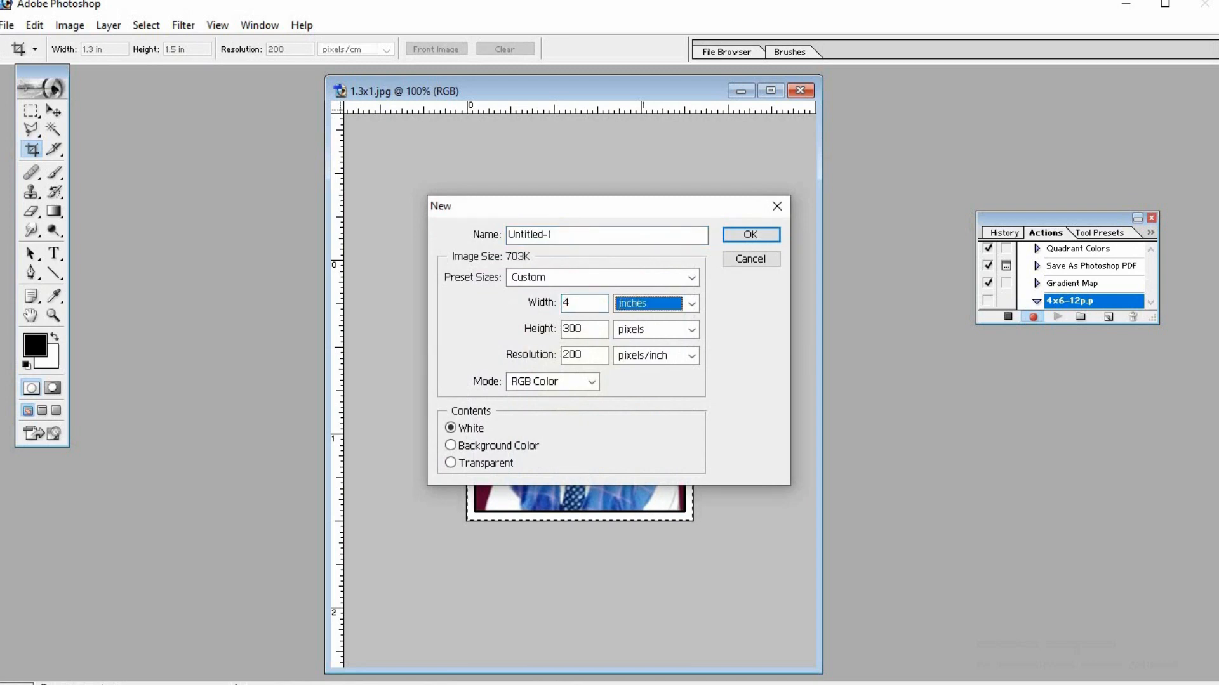
key("Tab")
type("6")
key("Tab")
key("Down")
key("Tab")
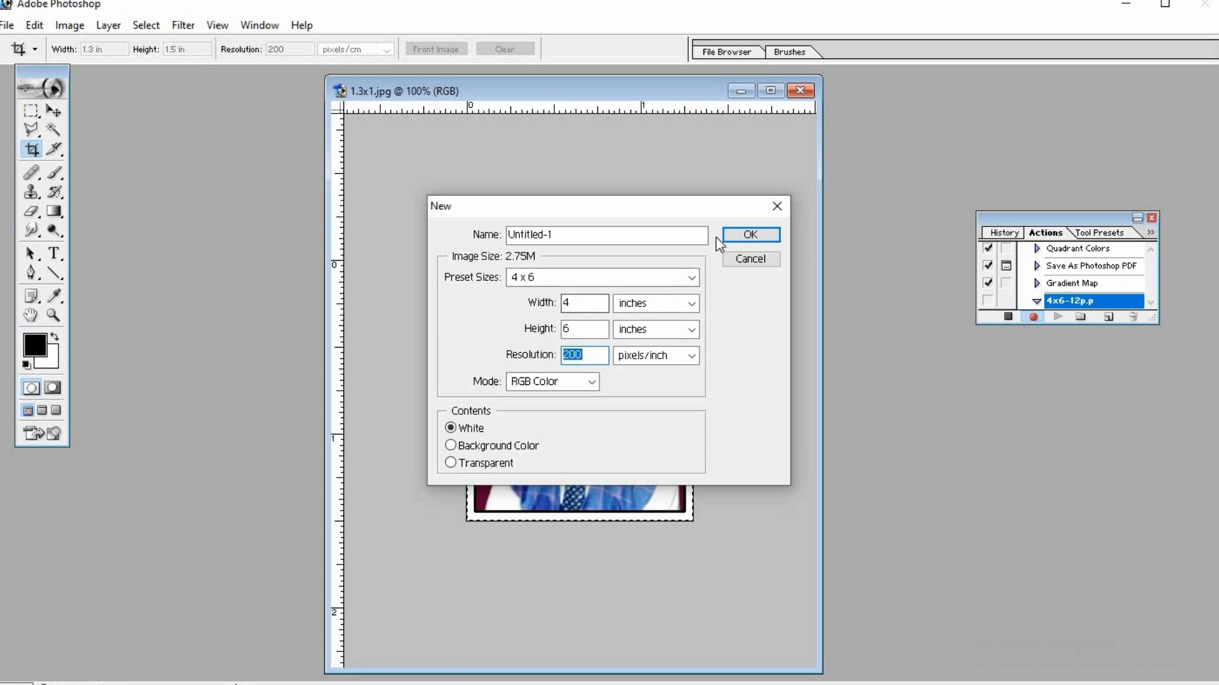
left_click(759, 235)
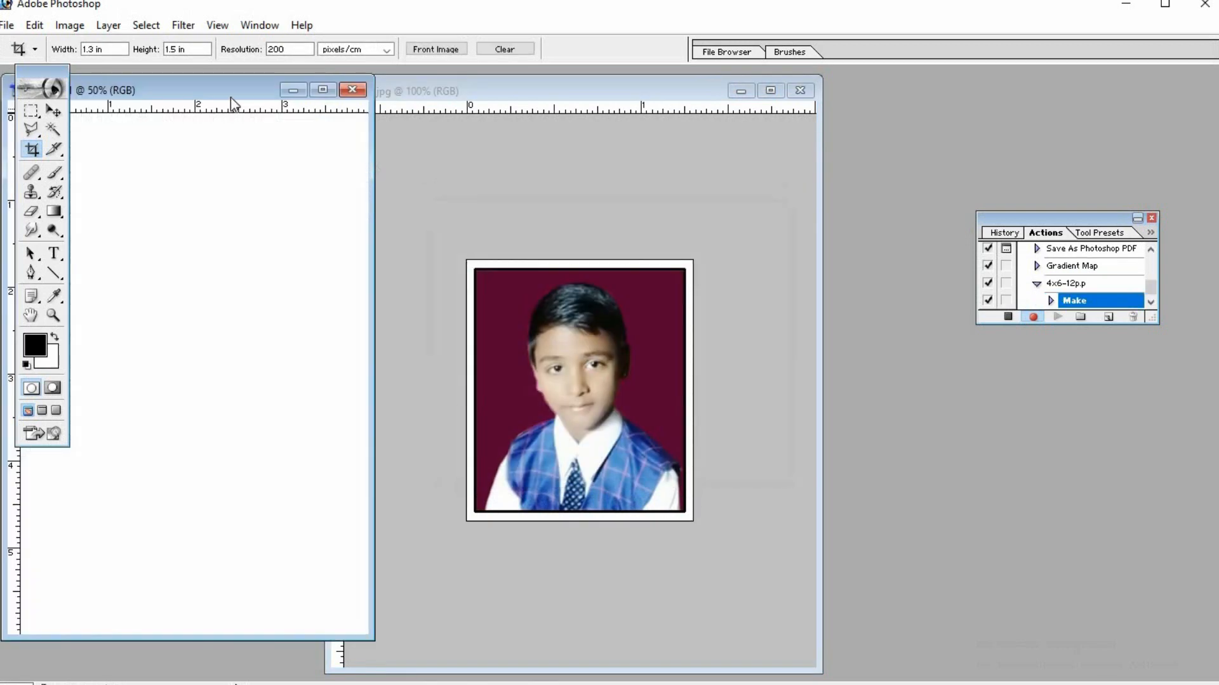
Place a vertical guide at about 1.3 inches on the blank 4 x 6 document, with its window moved and widened.
left_click_drag(223, 90, 665, 100)
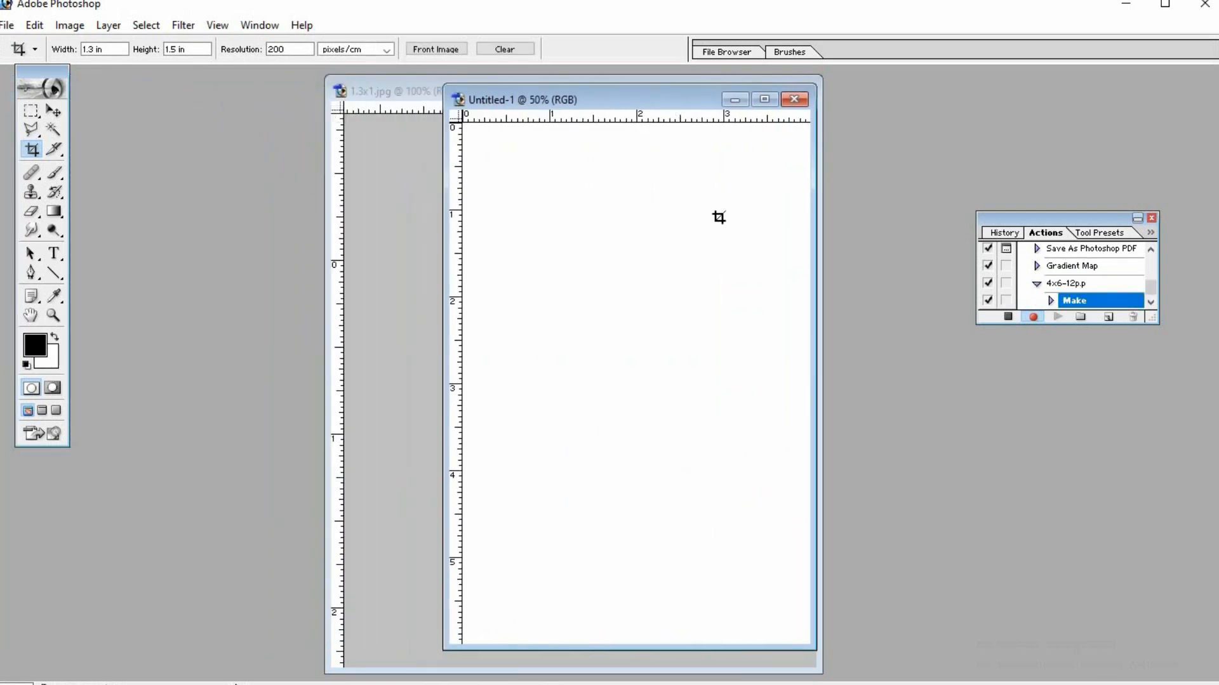
left_click_drag(813, 287, 890, 302)
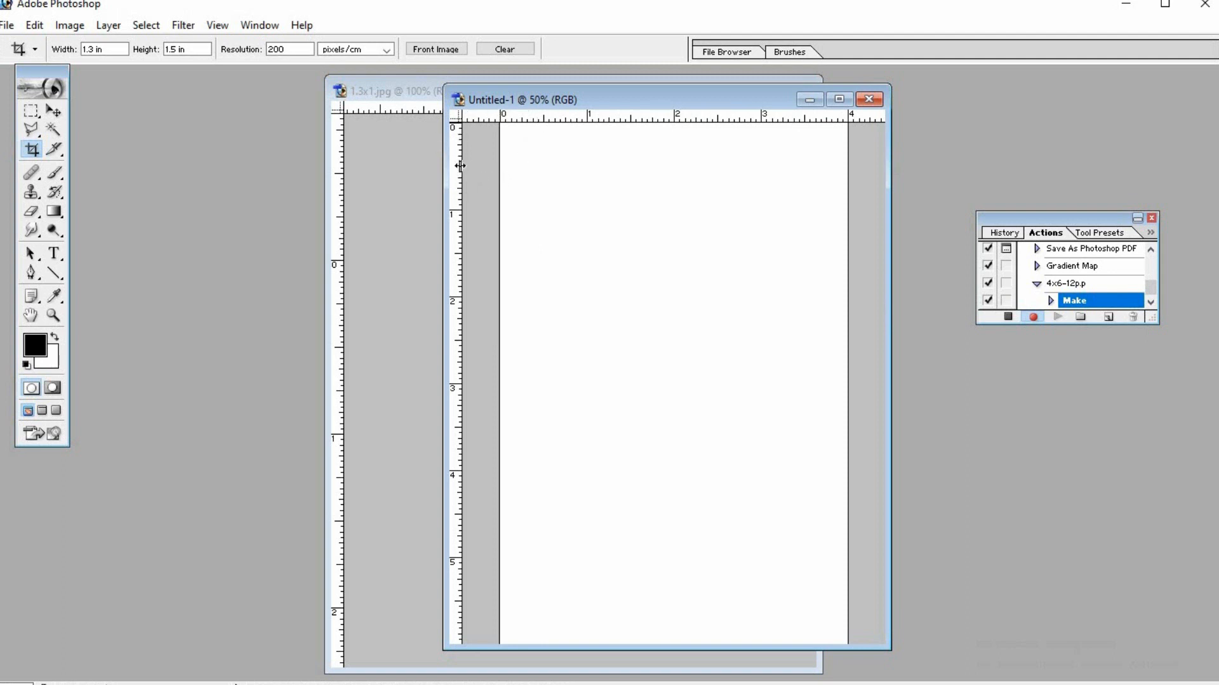
left_click_drag(460, 167, 608, 184)
left_click_drag(611, 185, 614, 186)
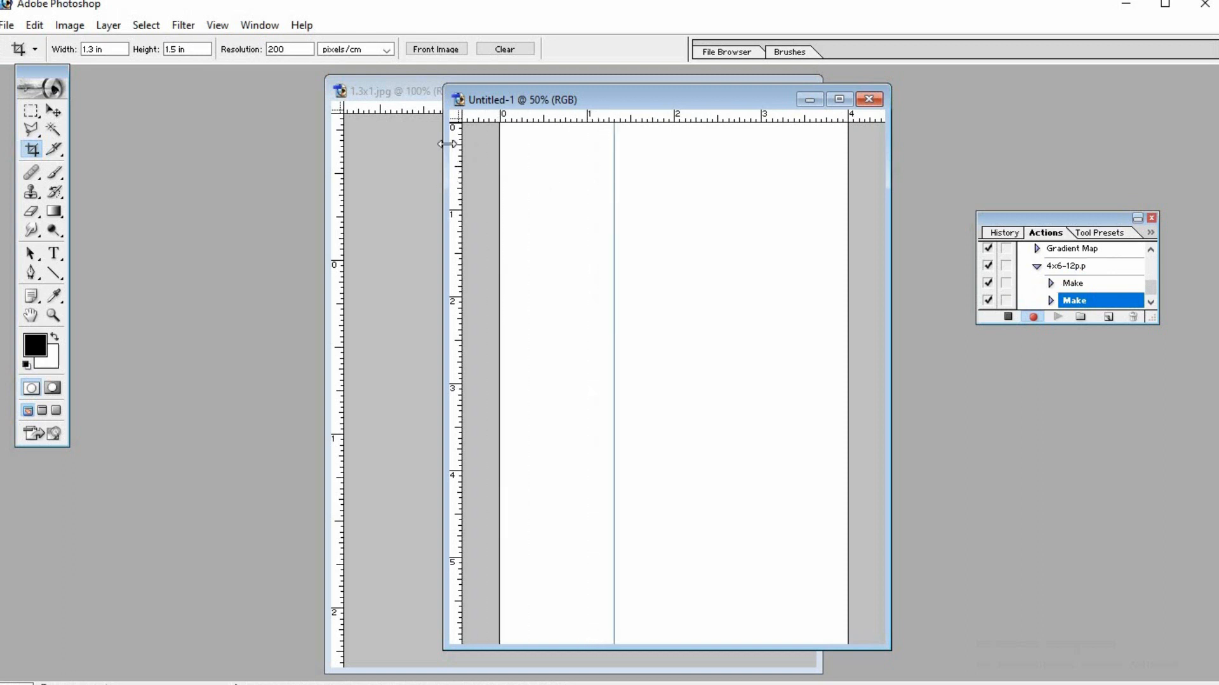
Reset the ruler origin to the first vertical guide and place a second vertical guide about 1.3 inches beyond it.
left_click_drag(585, 128, 615, 132)
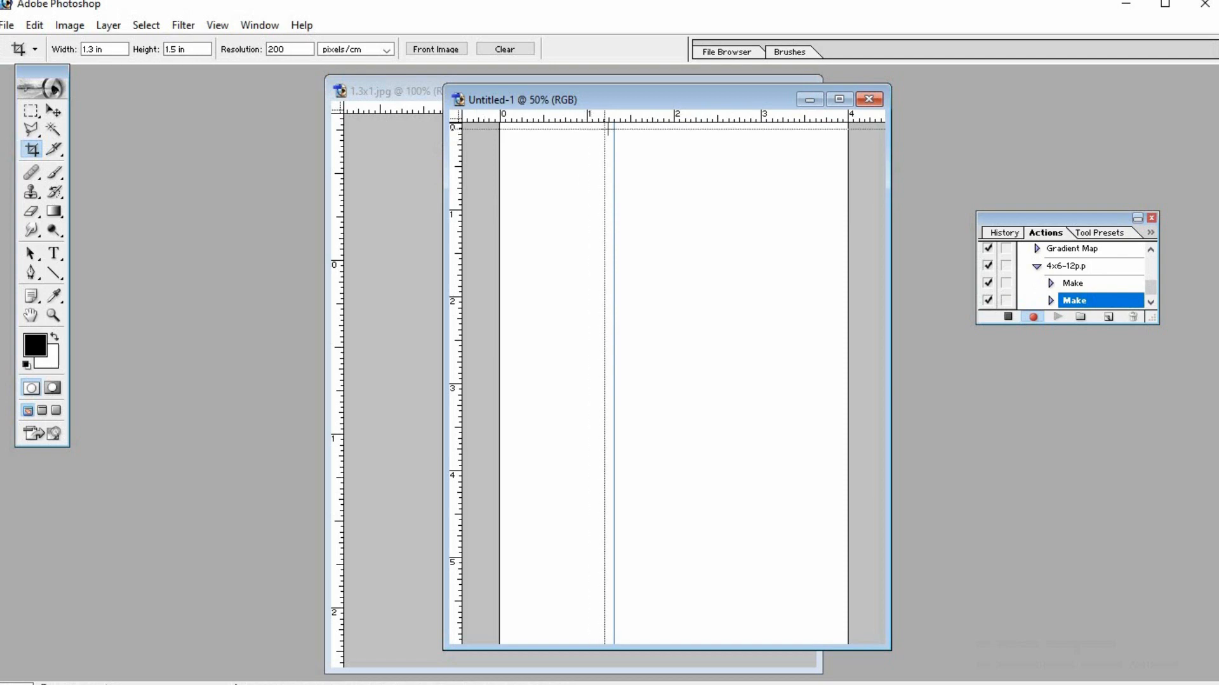
left_click_drag(461, 185, 729, 215)
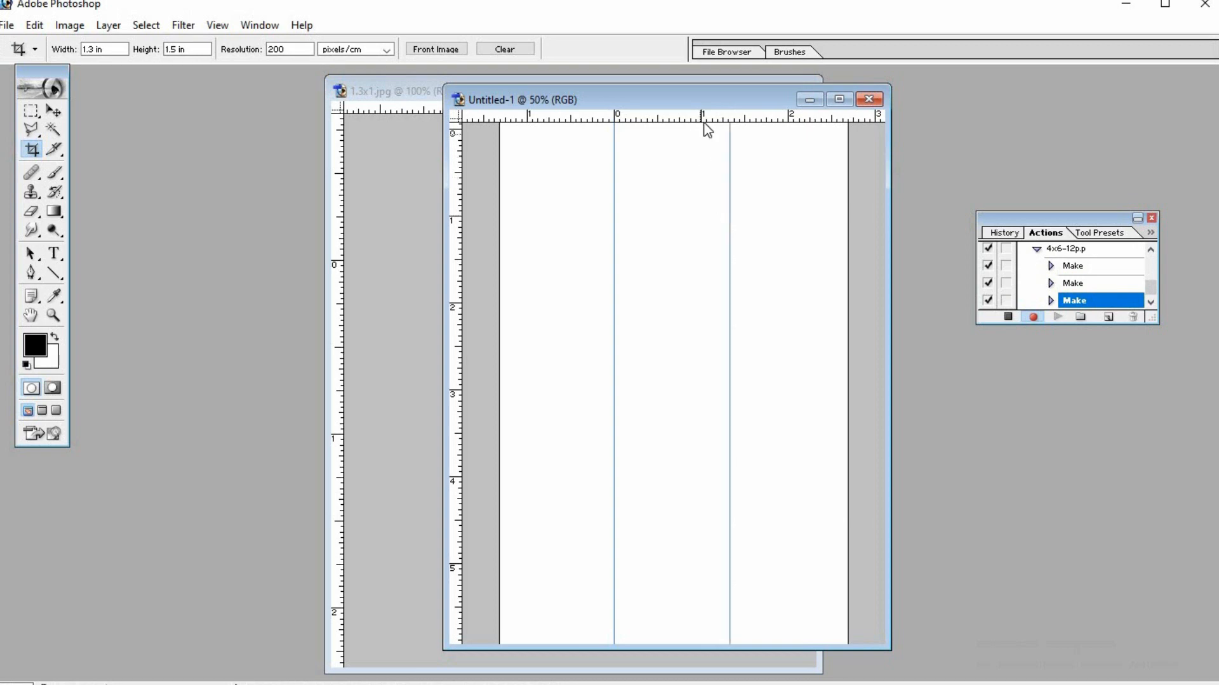
Place three horizontal guides at about 1.5, 3 and 4.5 inches down the 4 x 6 document.
left_click_drag(707, 118, 686, 260)
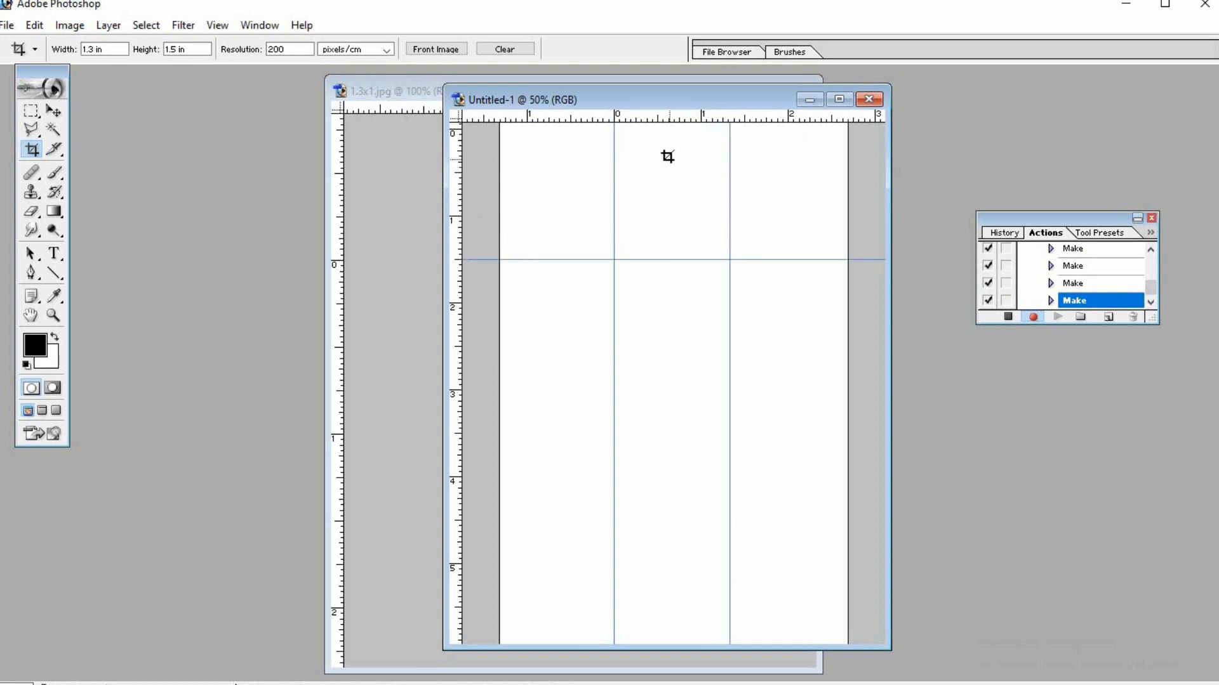
left_click_drag(704, 115, 687, 390)
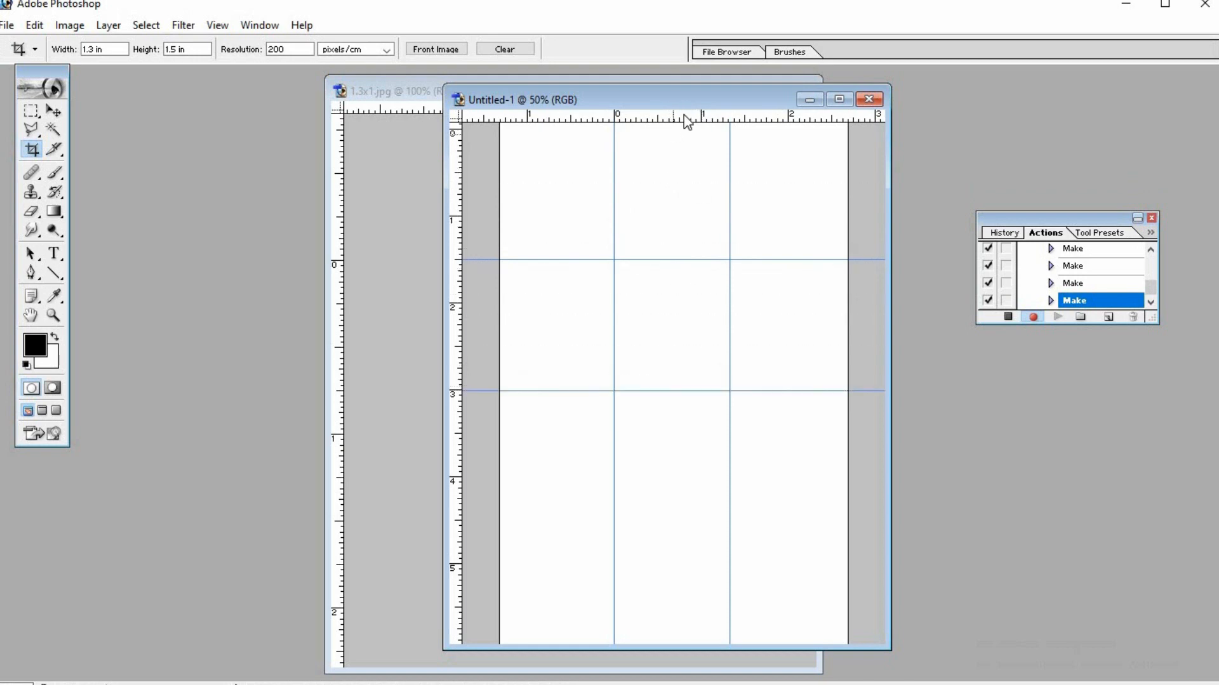
left_click_drag(688, 117, 687, 521)
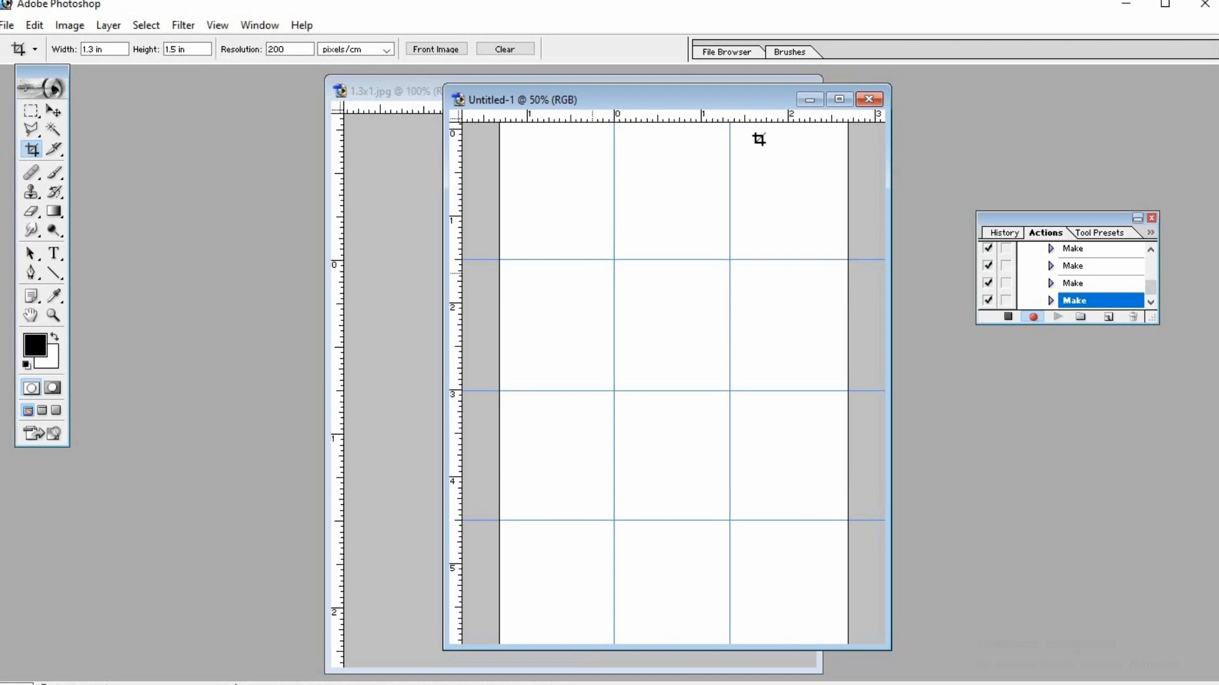
Paste the copied passport photo into the 4 x 6 document and move it into the top-left guide cell.
left_click_drag(648, 100, 732, 121)
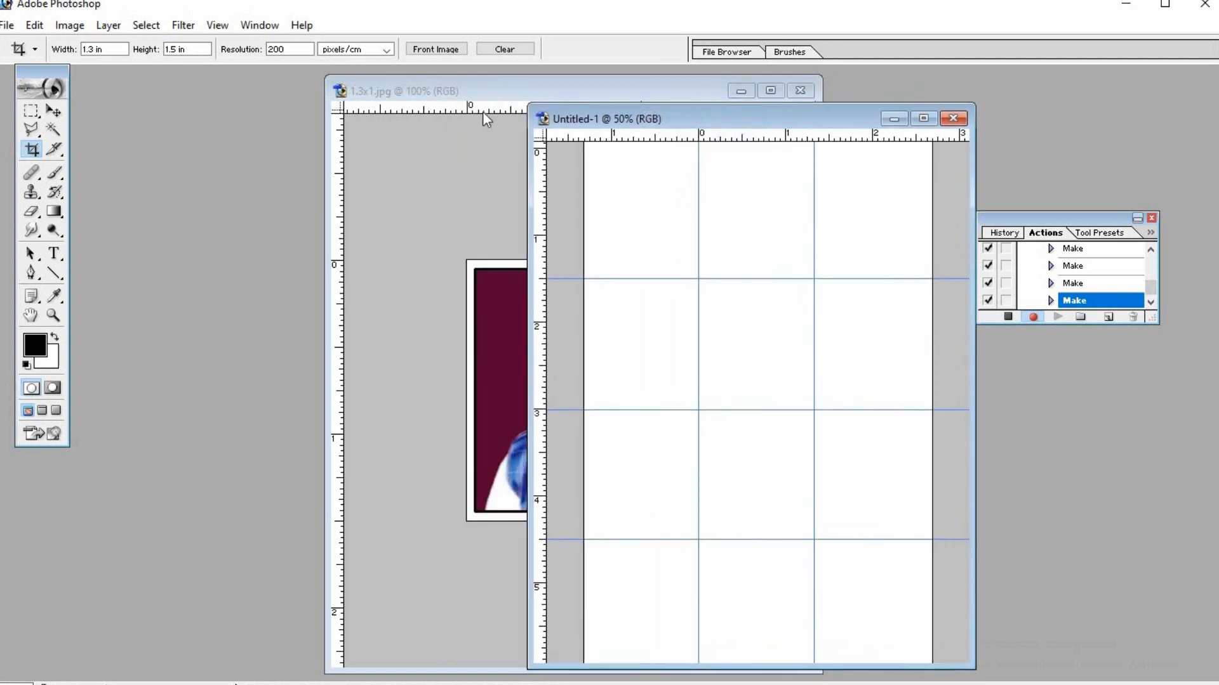
left_click_drag(486, 88, 362, 87)
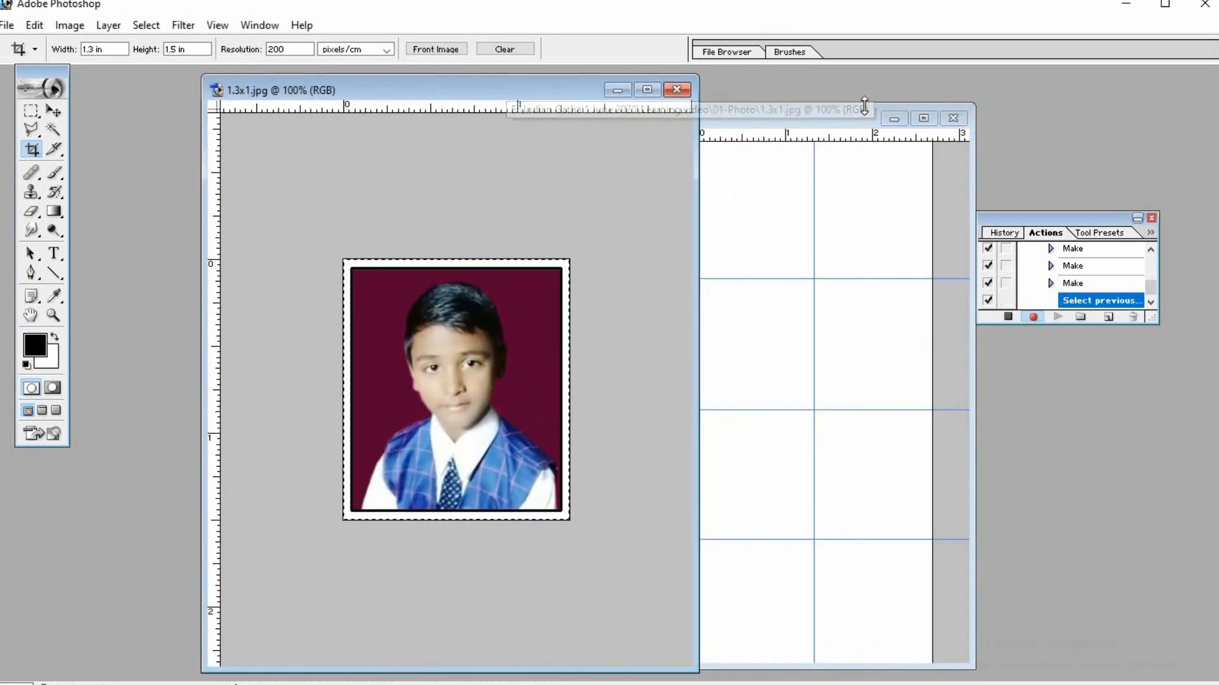
left_click(806, 121)
key("ctrl+v")
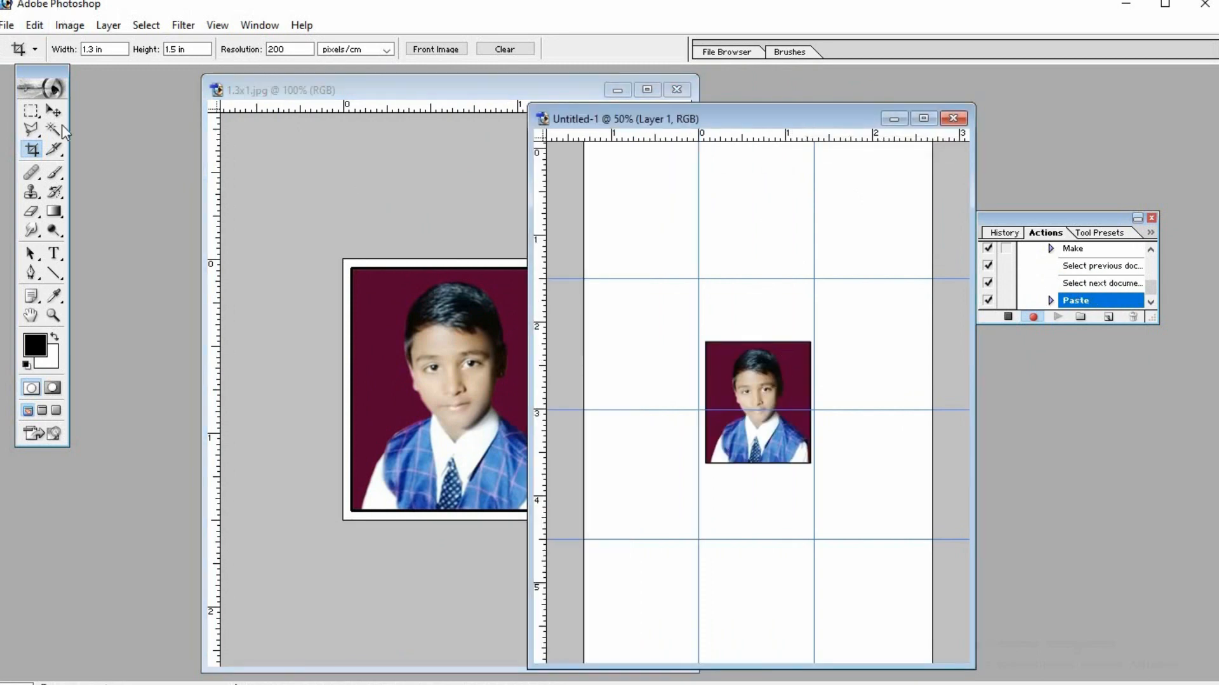
key("v")
left_click_drag(773, 368, 654, 184)
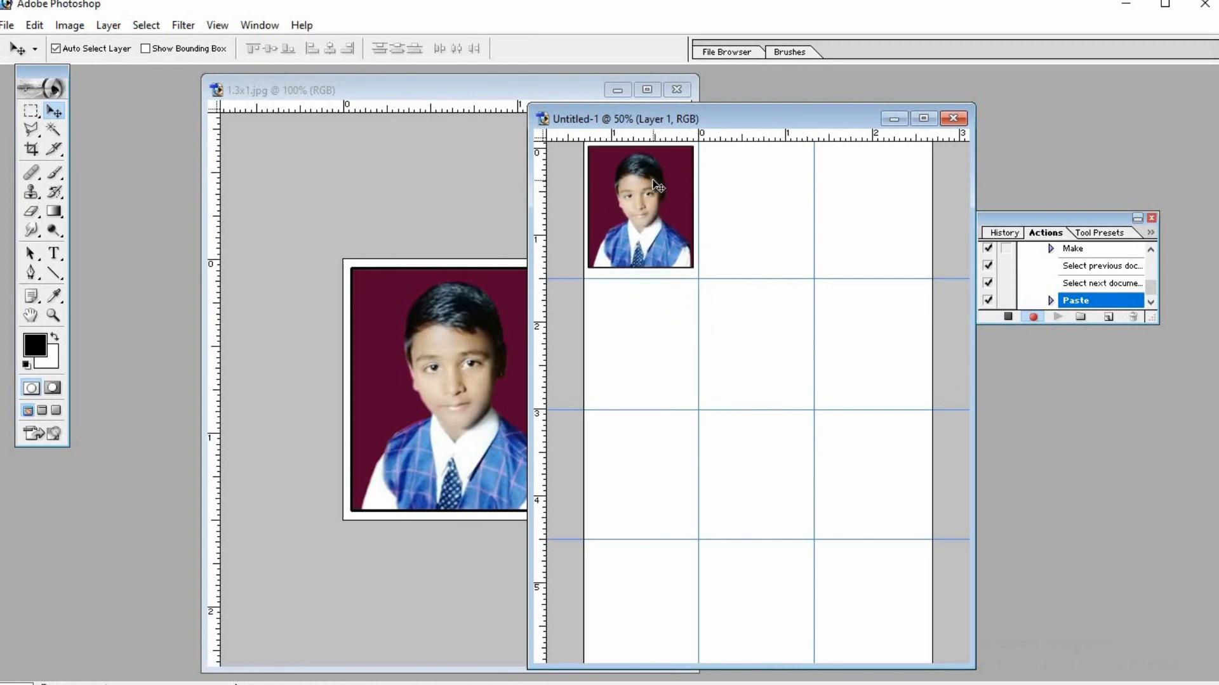
Duplicate the photo twice across the first row so each of its three guide cells holds one copy.
key("alt")
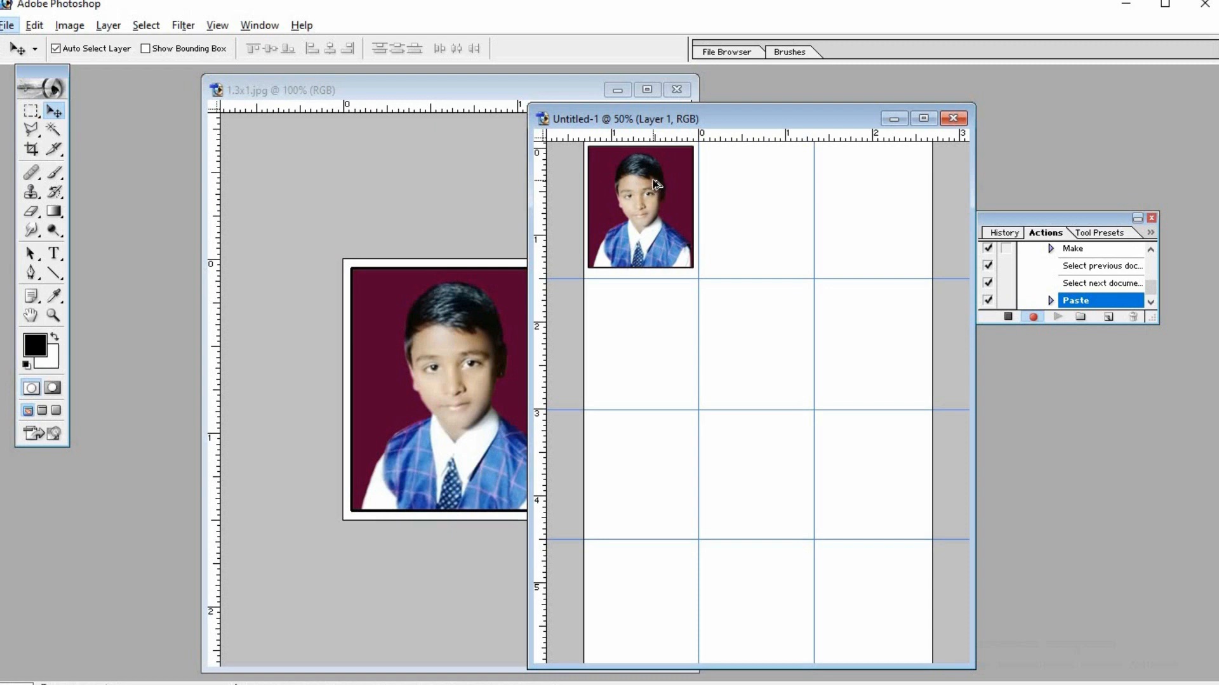
left_click_drag(653, 181, 753, 194)
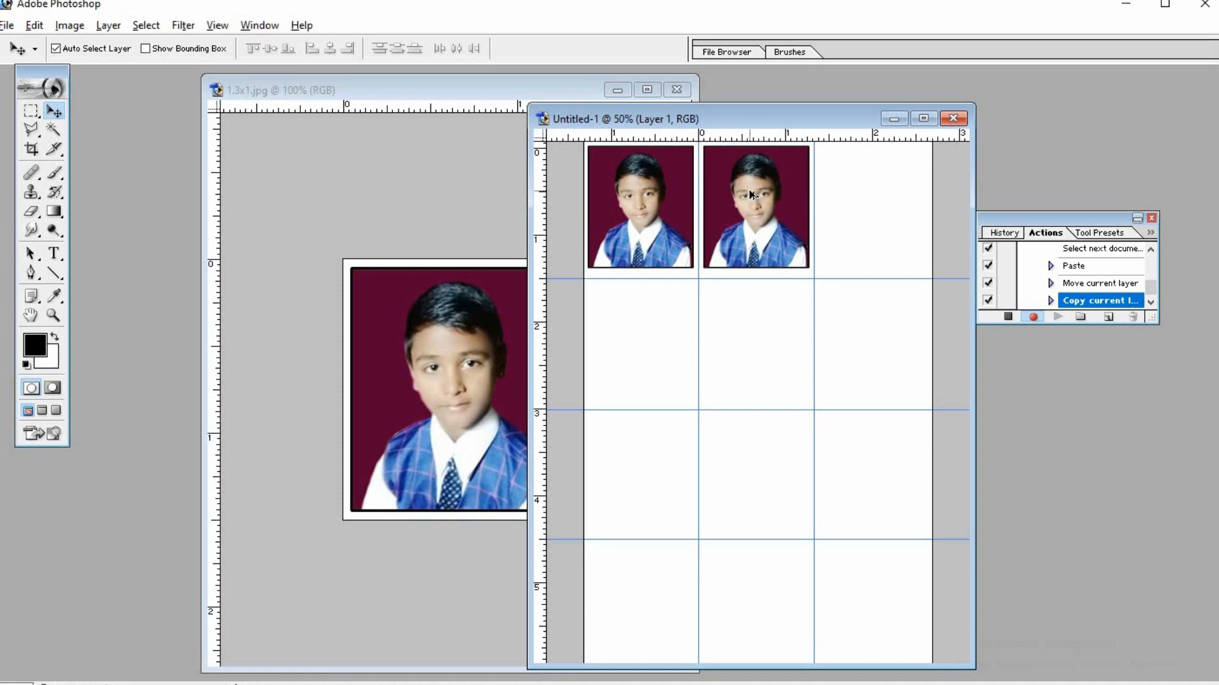
left_click_drag(750, 194, 870, 199)
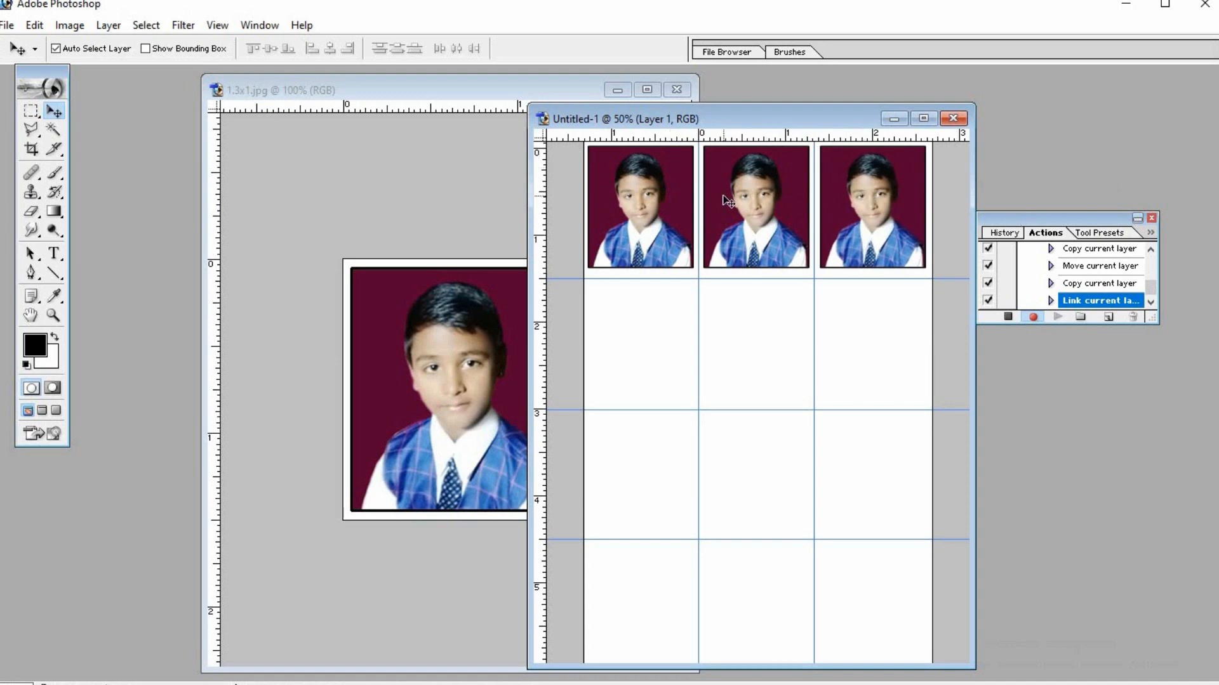
Link the three photo layers of the first row and merge them into one layer.
key("F7")
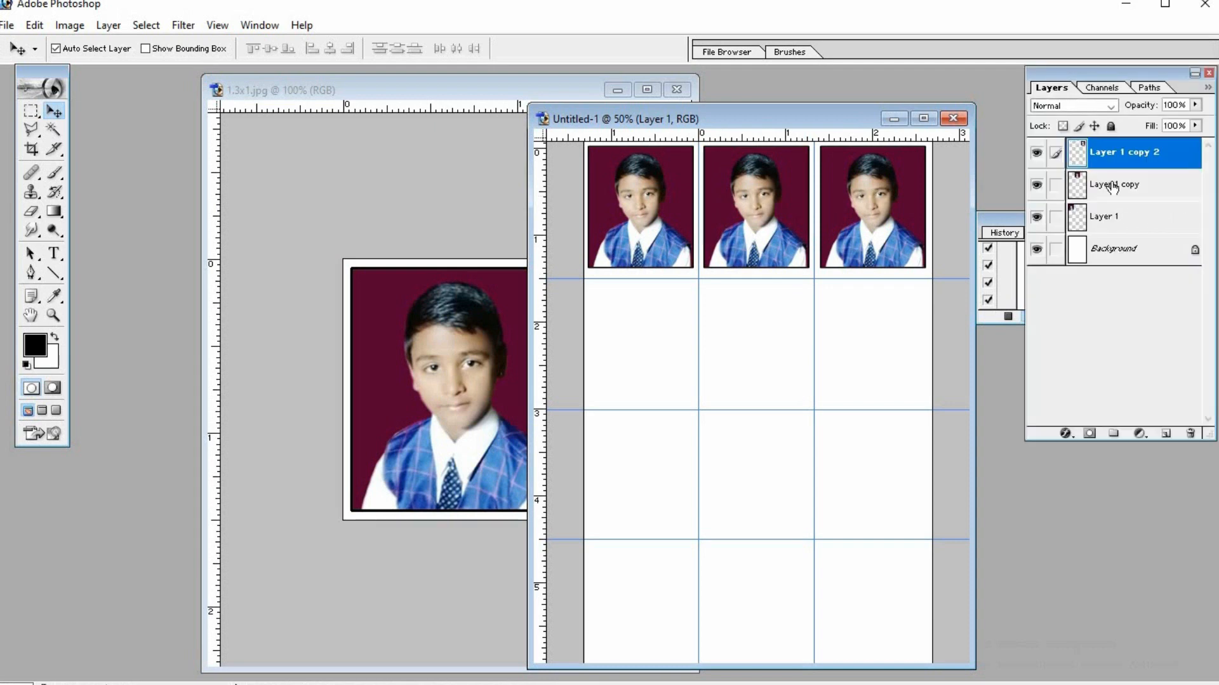
left_click(1055, 185)
left_click(1055, 220)
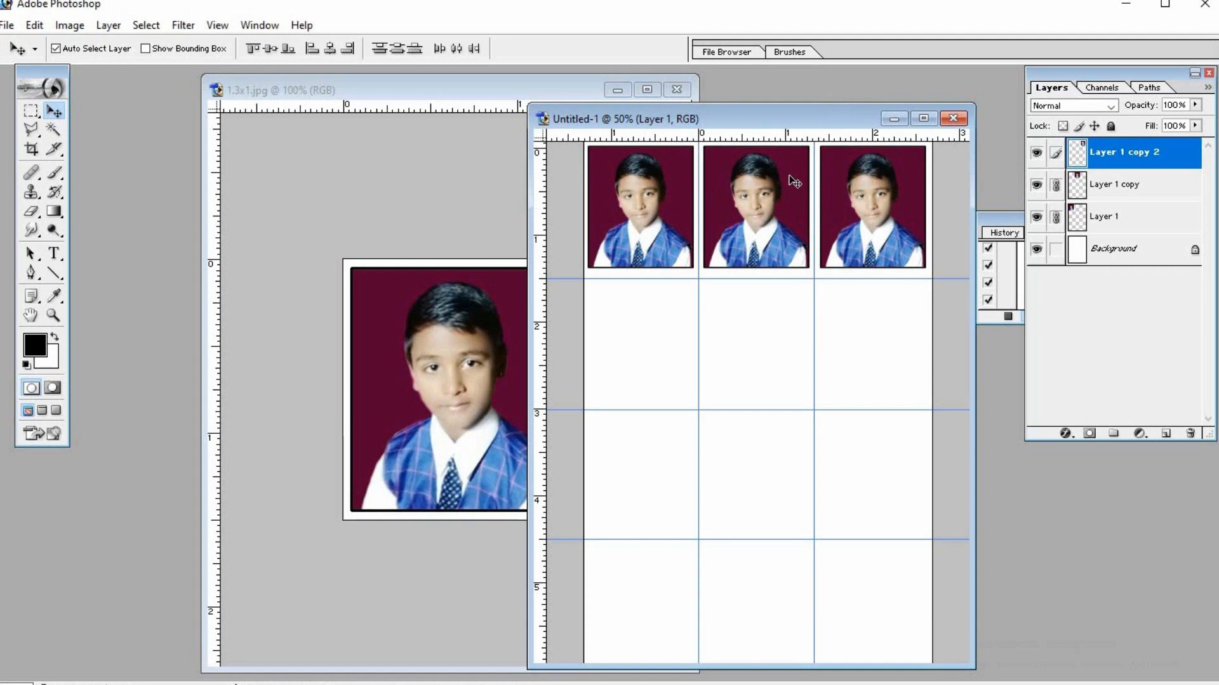
key("ctrl+e")
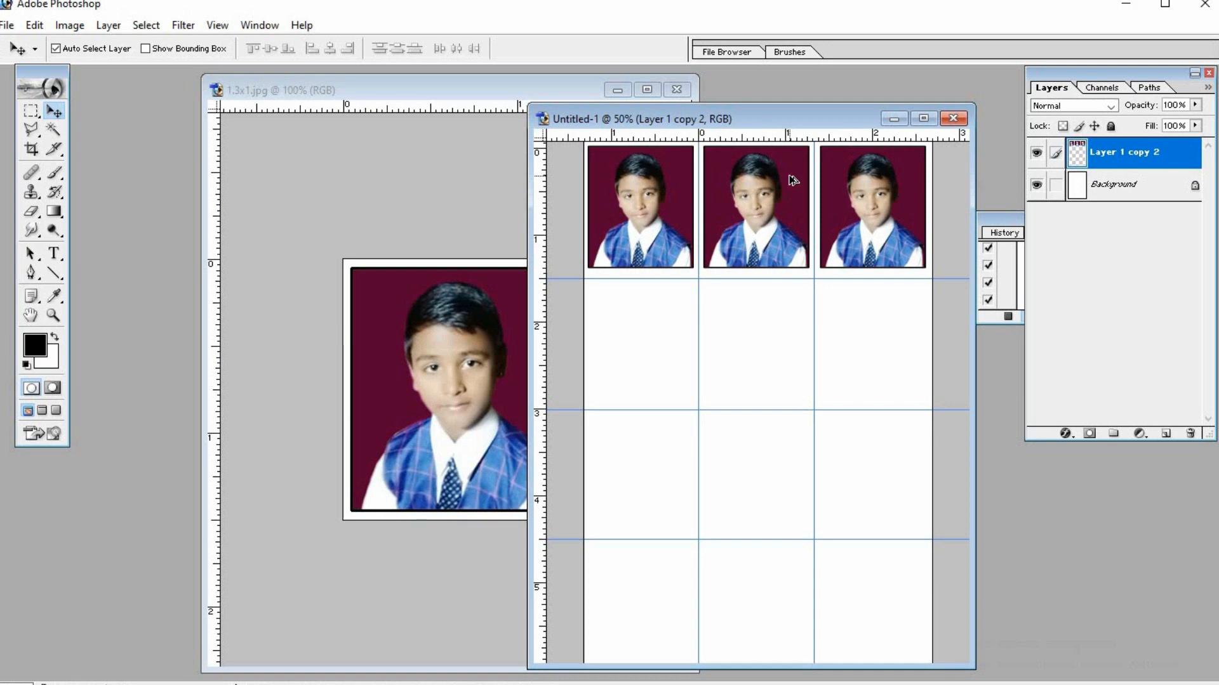
Duplicate the merged row layer and position the copies in the three rows below to make 12 photos.
key("ctrl+j")
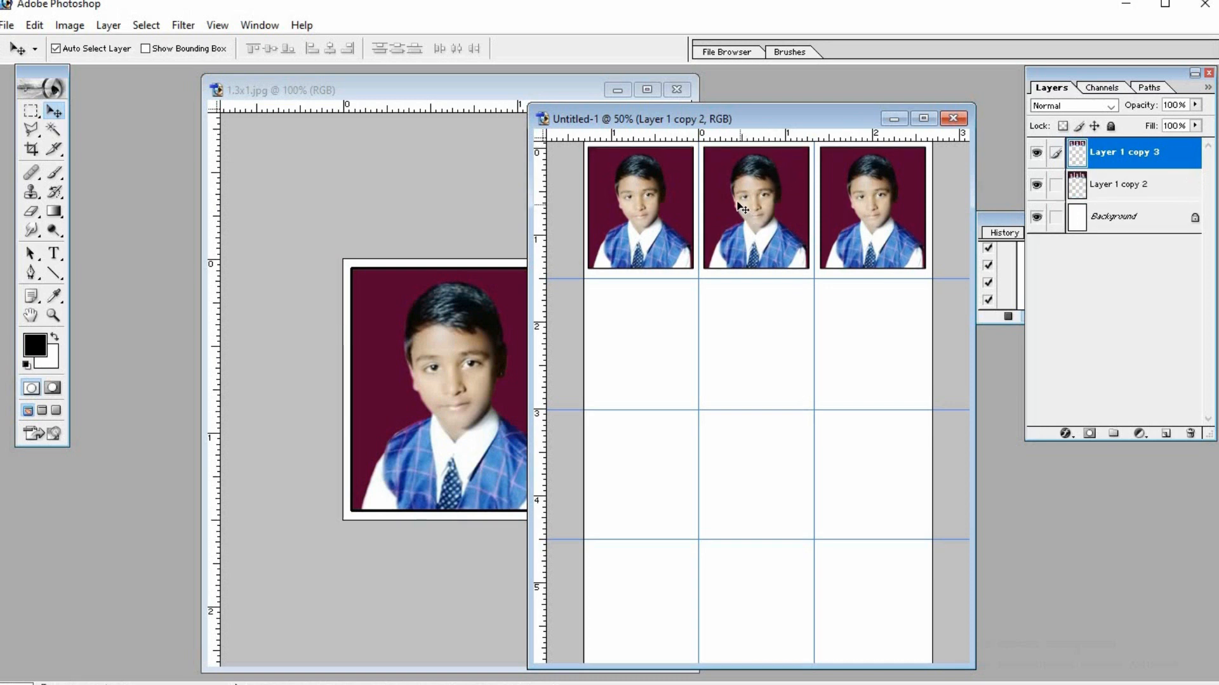
left_click_drag(738, 202, 757, 587)
Select the top row's layer and nudge it down so it sits just above the first horizontal guide.
left_click(733, 226)
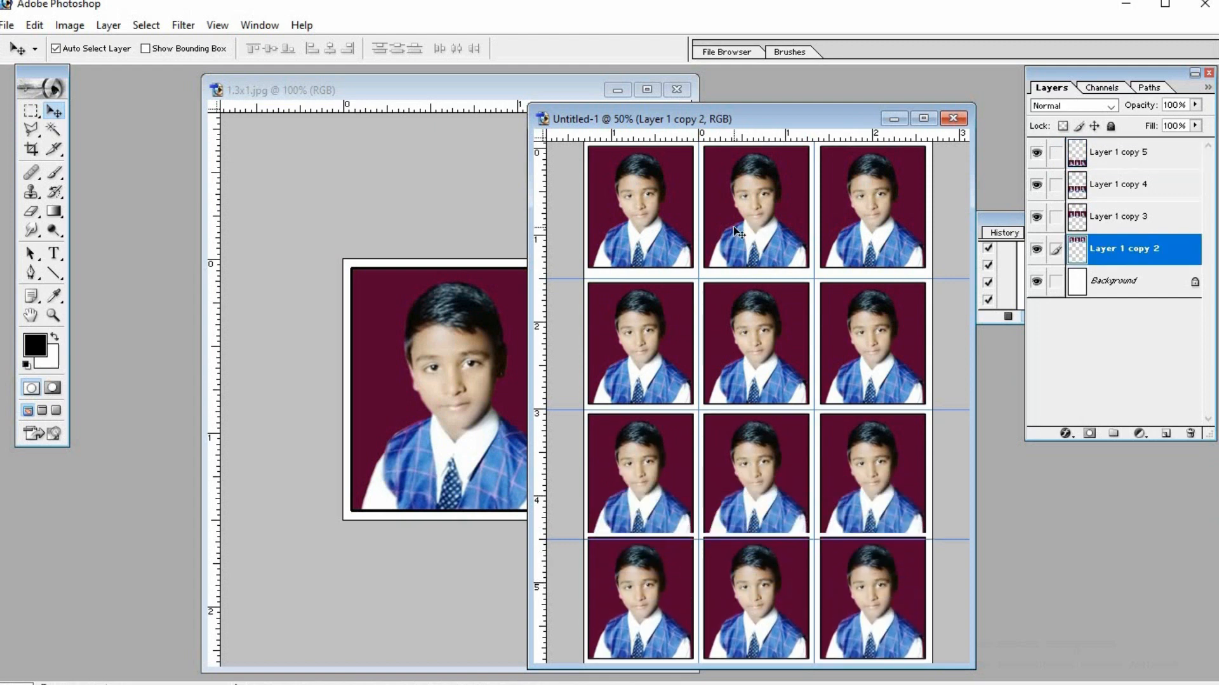
key("Down")
key("Down")
key("Down")
key("Down")
key("Down")
key("Down")
key("Down")
key("Down")
key("Down")
key("Down")
key("Down")
key("Down")
key("Down")
key("Down")
key("Down")
key("Down")
key("Down")
key("Down")
key("Down")
key("Down")
key("Down")
key("Down")
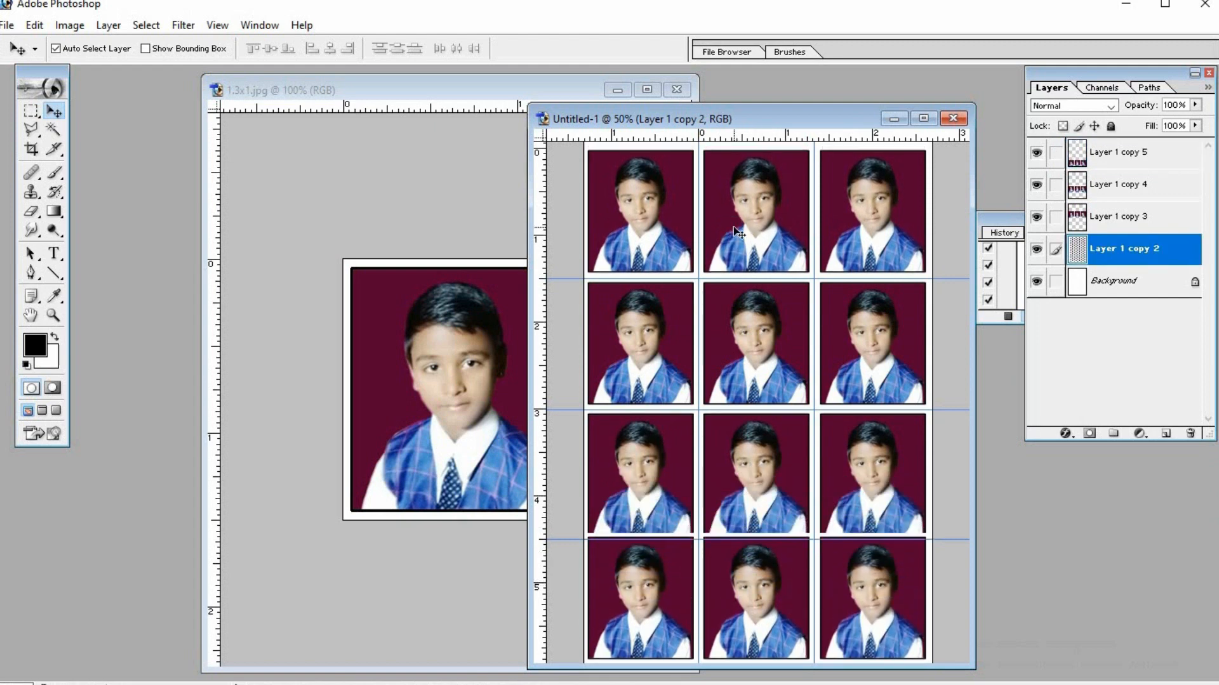
key("Up")
key("Up")
key("Up")
key("Up")
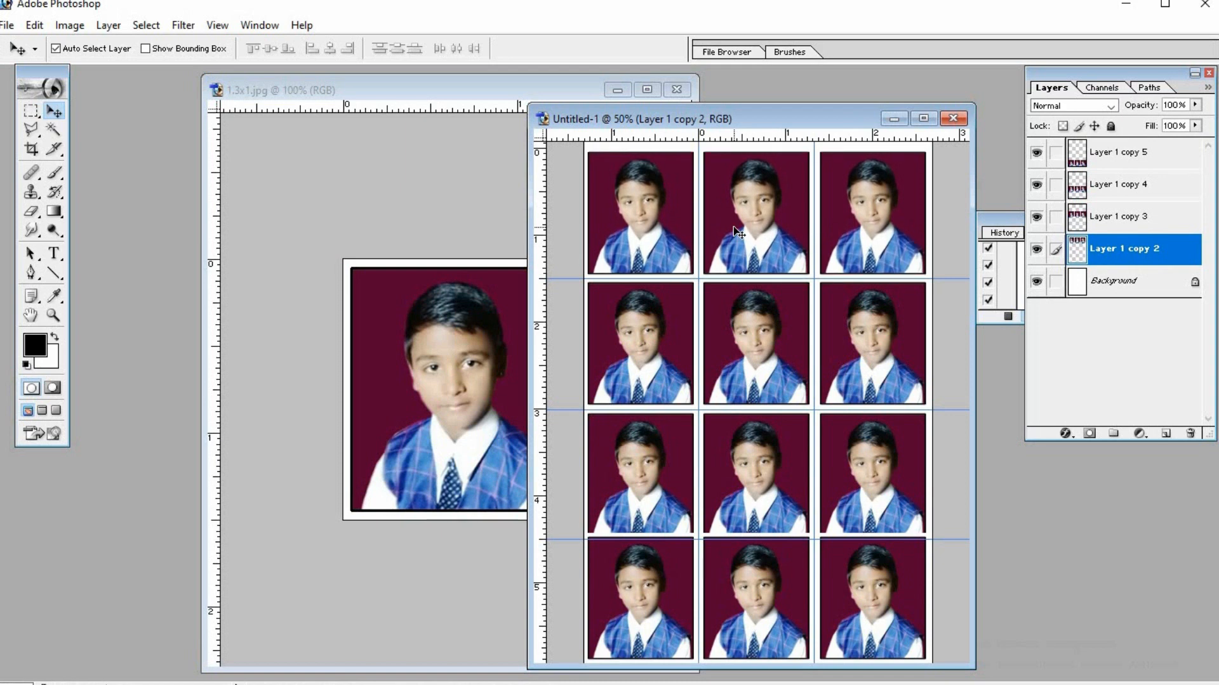
key("Up")
key("Up")
key("Up")
key("Up")
key("Down")
key("Down")
key("Down")
key("Down")
Check the 12-photo sheet in full-screen view and save it in JPEG format as 4x6-12pp in the 01-Photo folder.
key("f")
key("f")
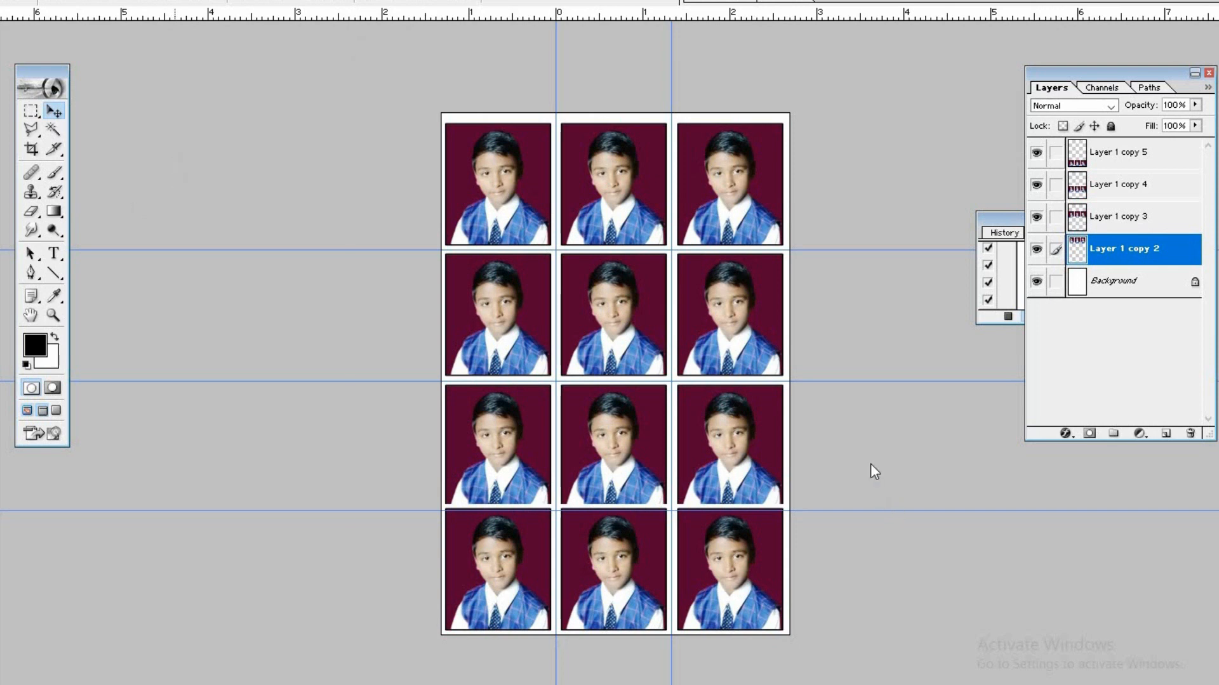
key("ctrl+s")
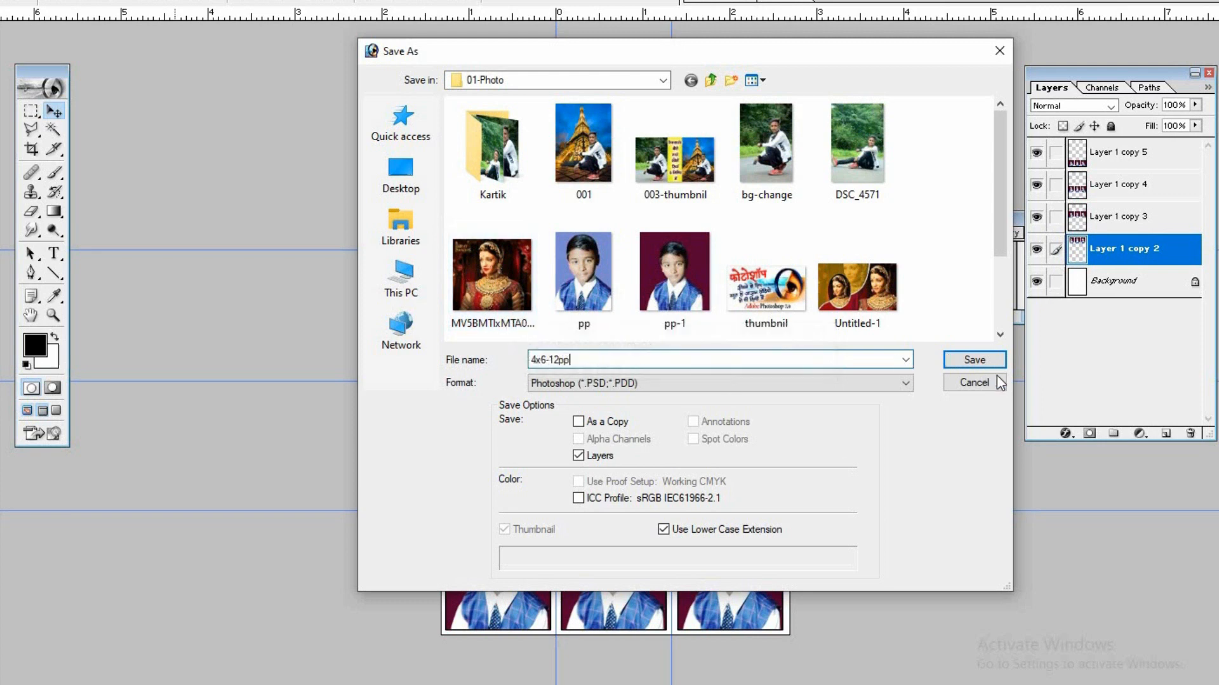
left_click(863, 381)
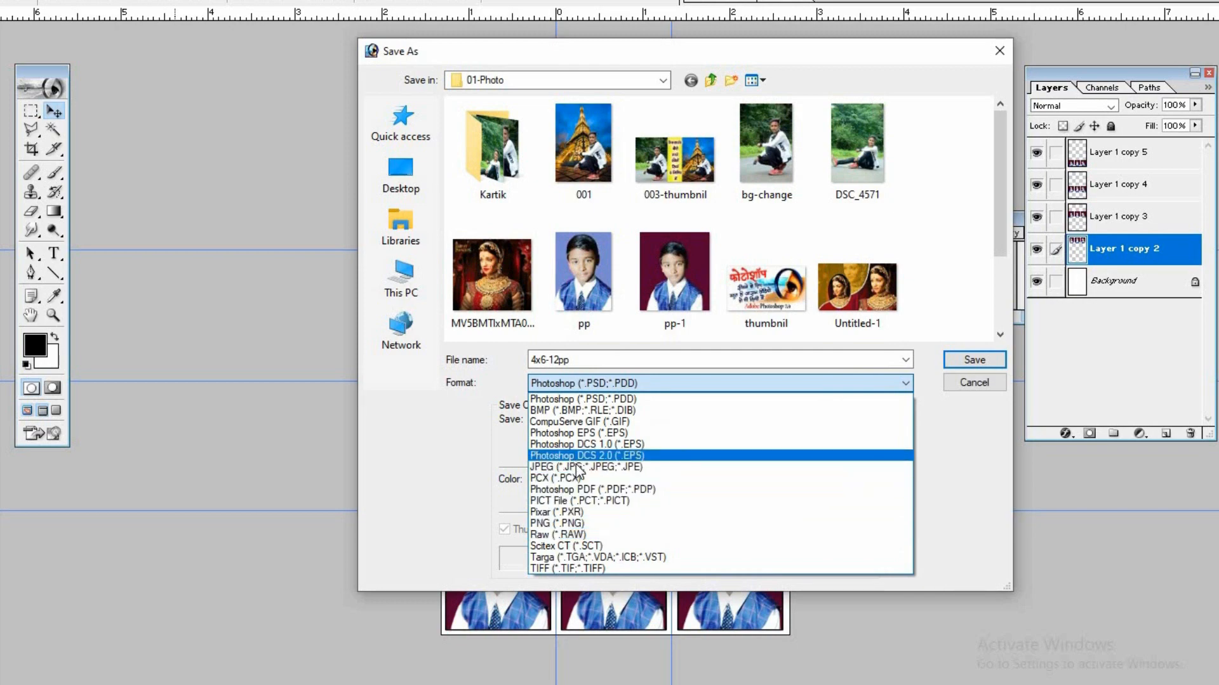
left_click(579, 467)
left_click(990, 361)
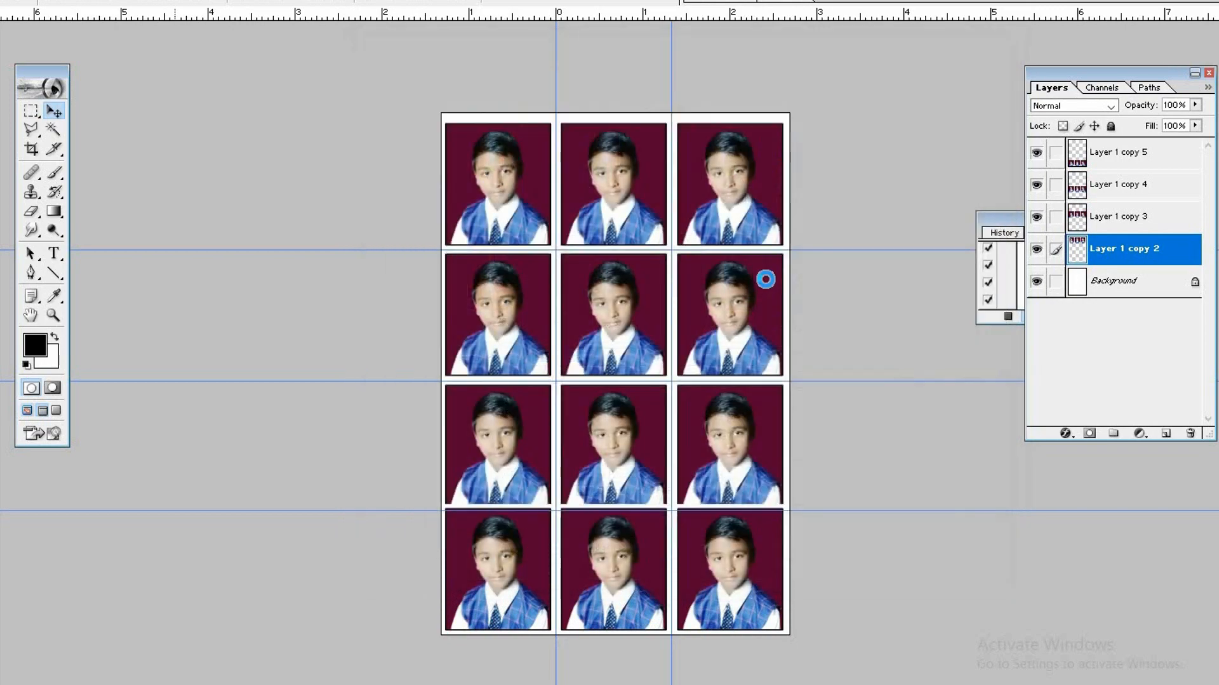
left_click(737, 223)
Stop recording the 4x6-12p.p action and bring the original 1.3x1.jpg photo to the front.
left_click(1006, 222)
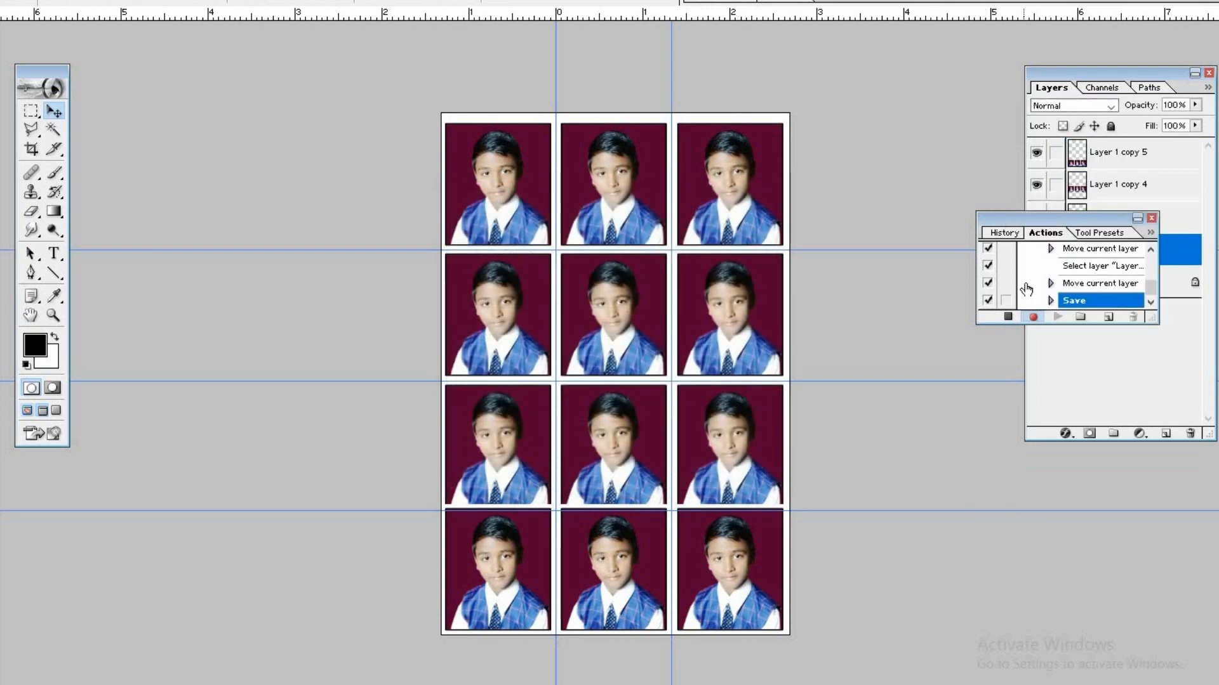
left_click(1007, 317)
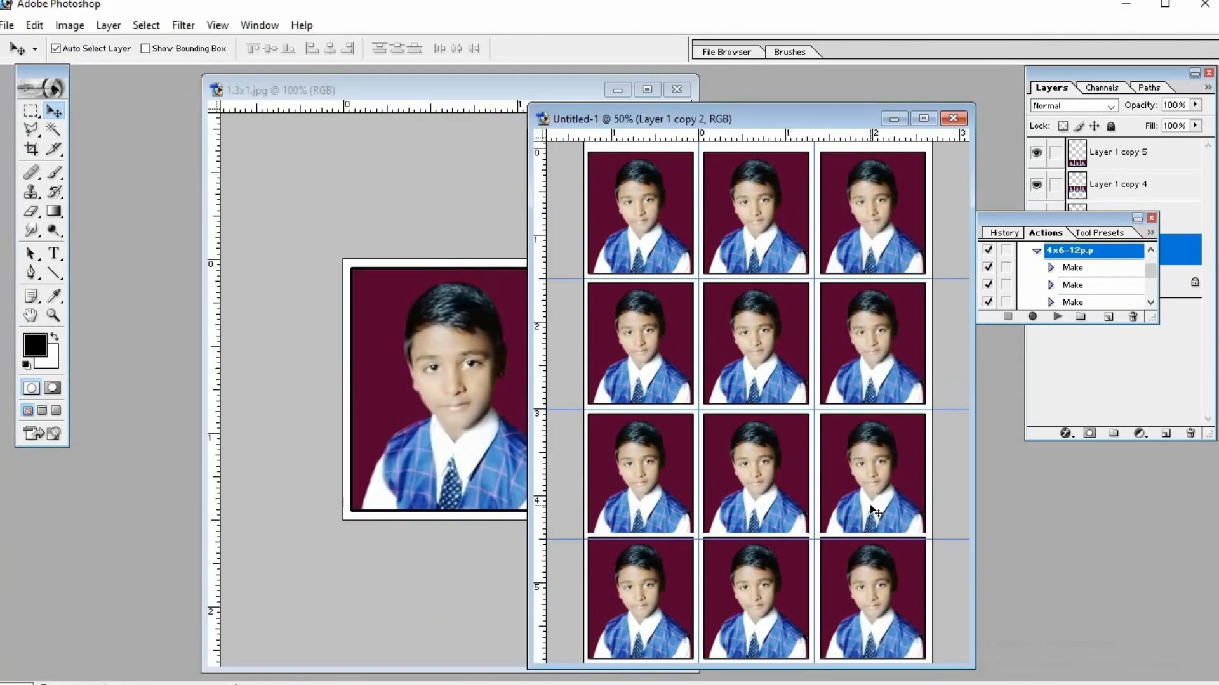
left_click_drag(764, 108, 742, 94)
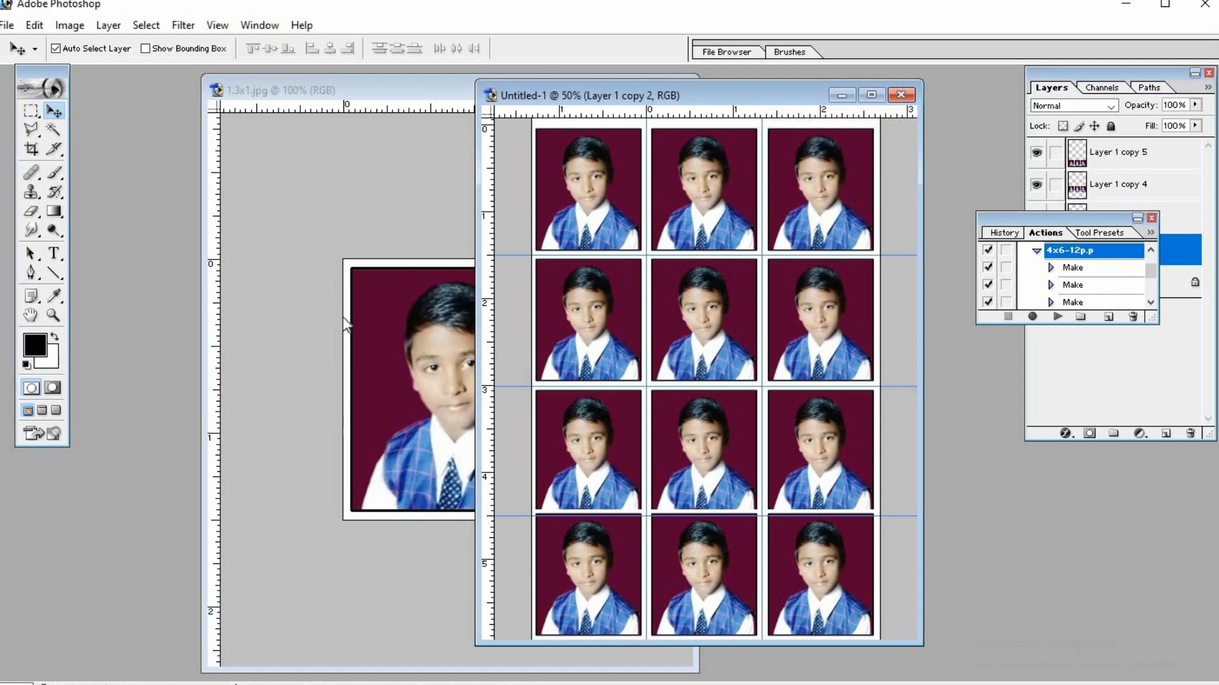
left_click(376, 329)
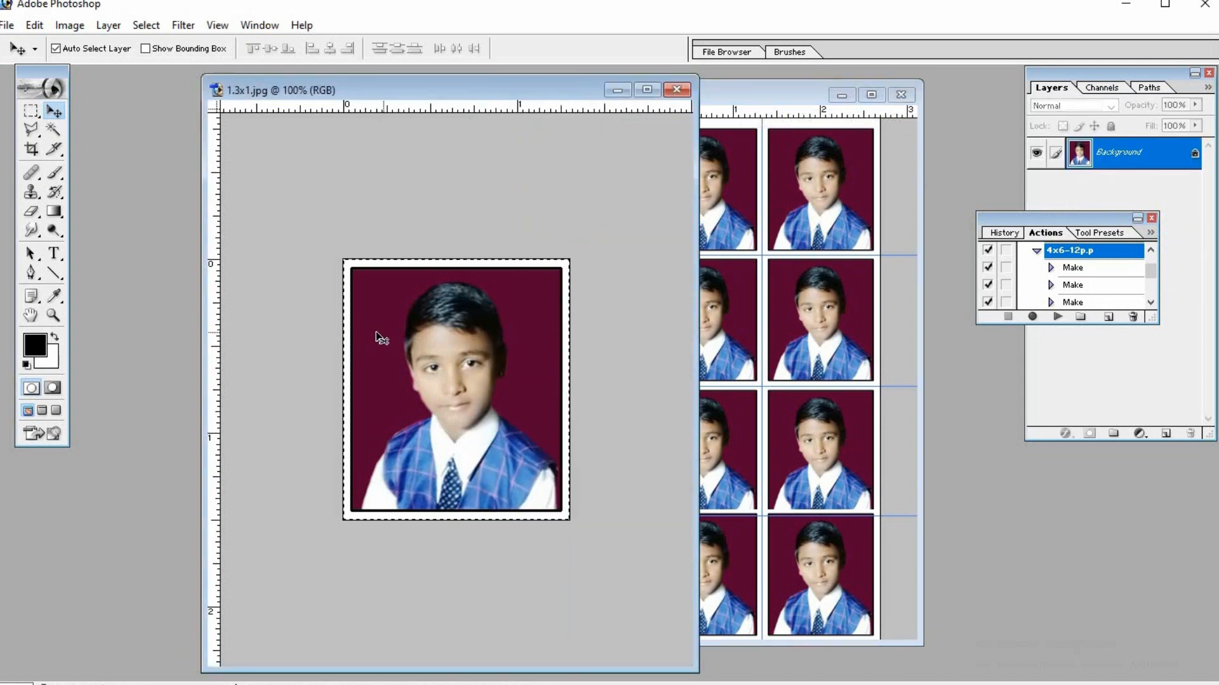
Open the photo of the girl in the red and white dress from the 01-Photo folder and move its window clear.
double_click(129, 497)
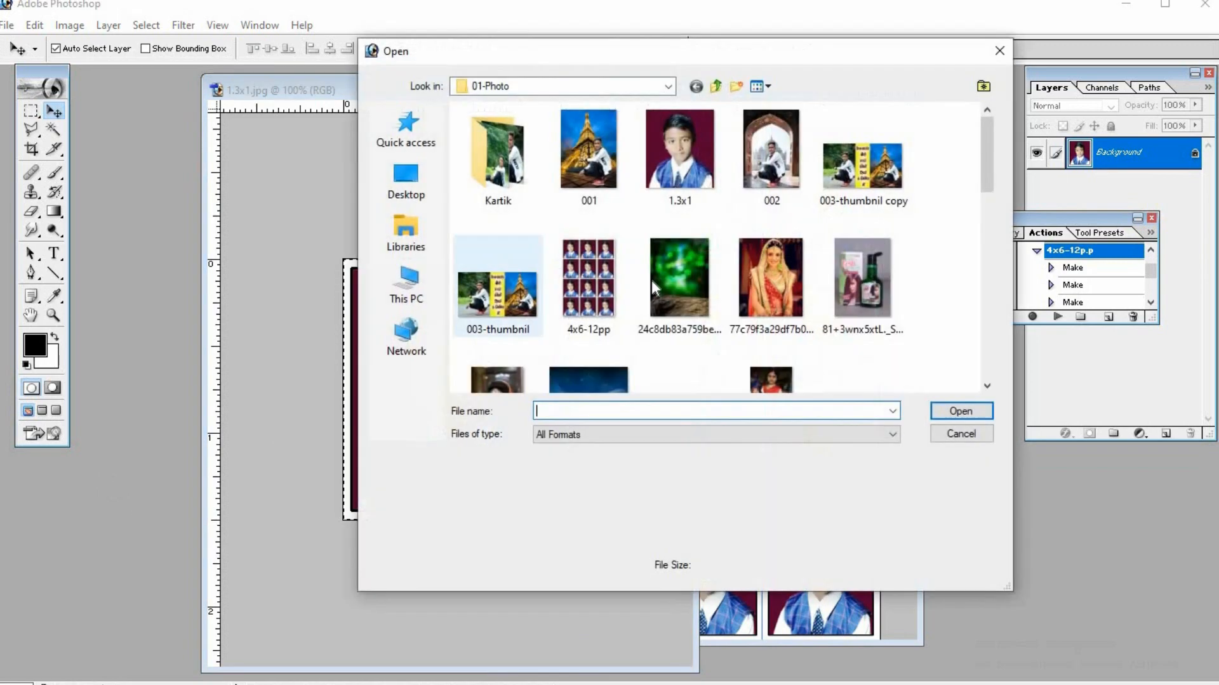
scroll(730, 266, "down", 3)
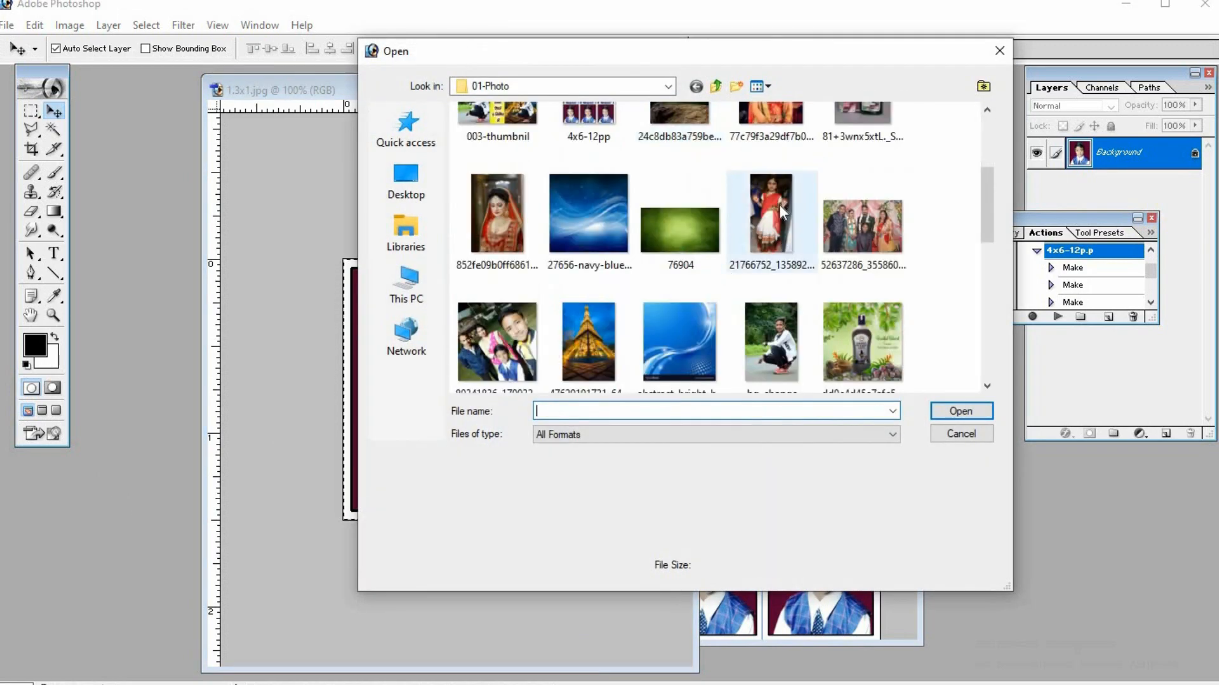
scroll(781, 209, "up", 3)
scroll(779, 267, "down", 3)
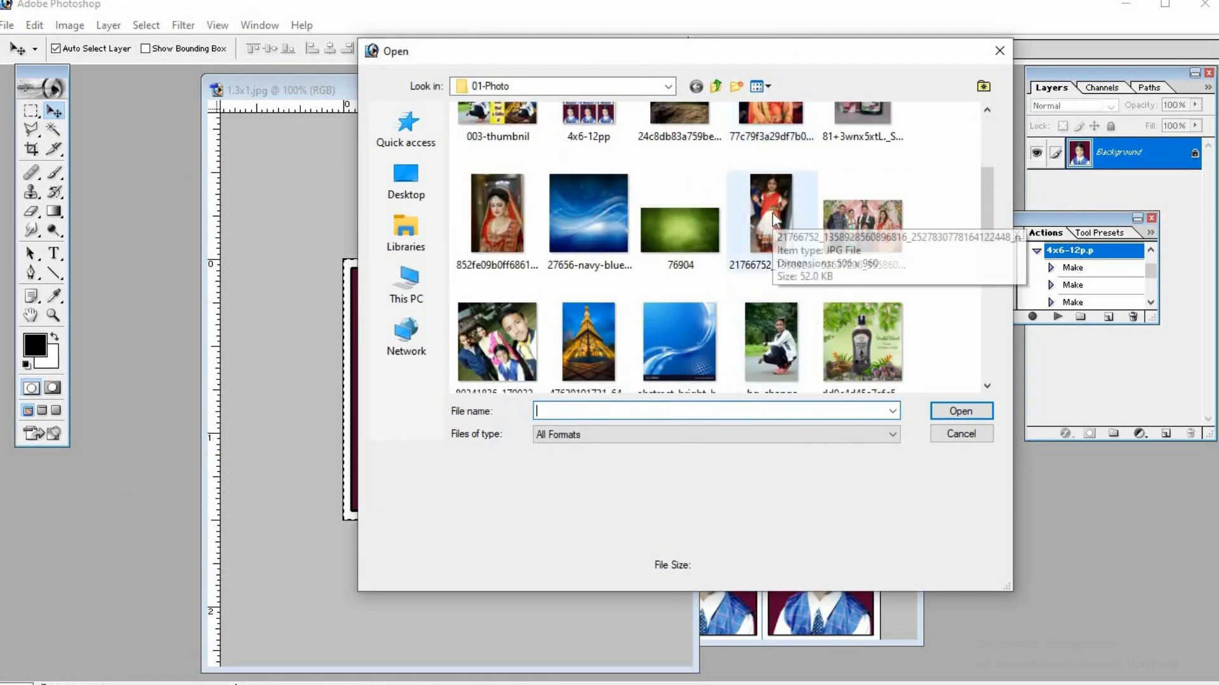
left_click(770, 213)
left_click(961, 410)
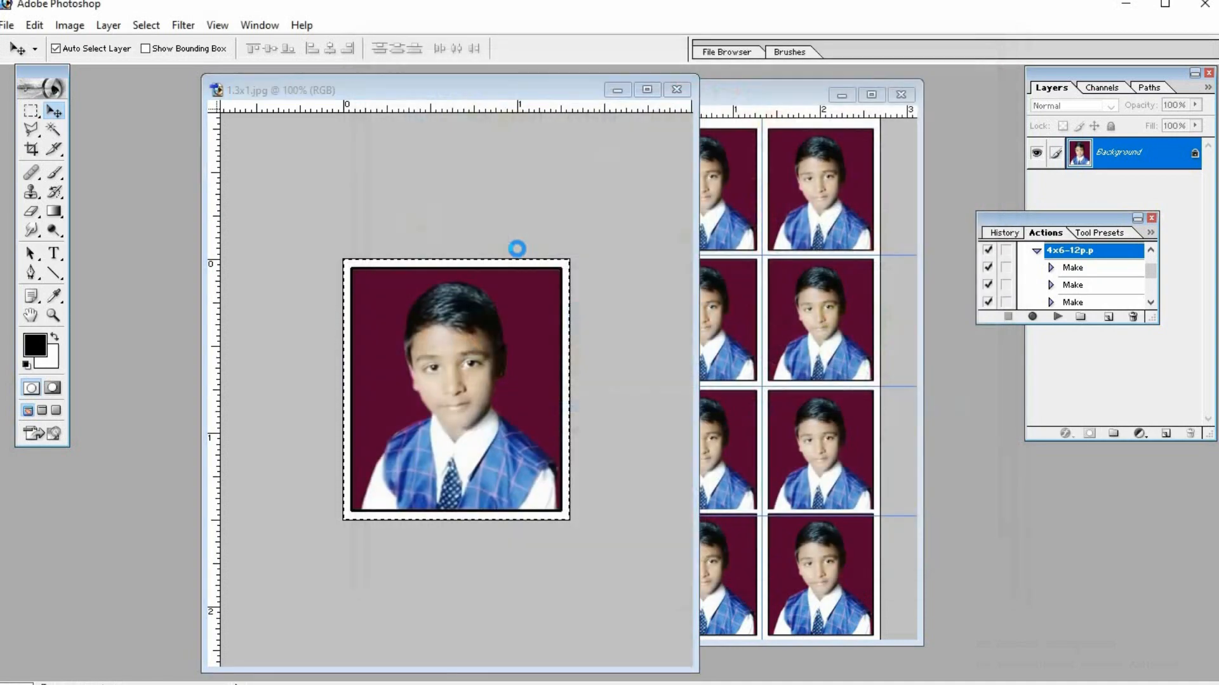
left_click_drag(210, 89, 616, 135)
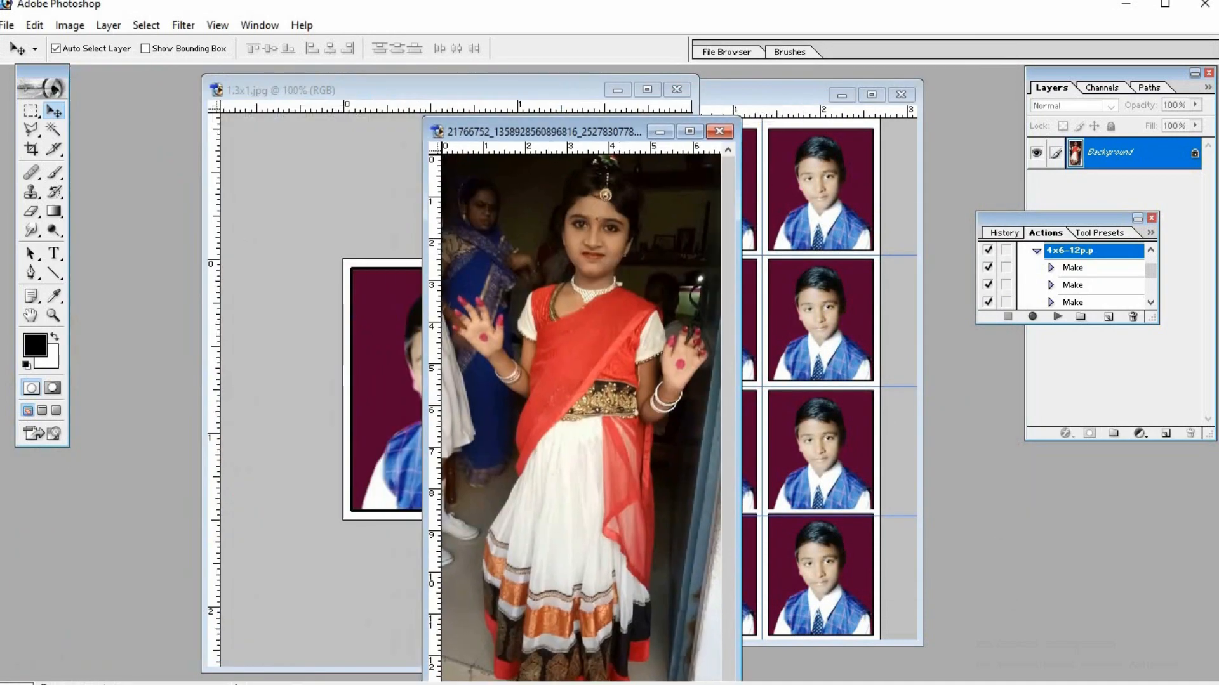
Crop the girl's photo to her head and shoulders at 1.3 x 1.5 in and 200 pixels/cm, working in full-screen view.
left_click(32, 149)
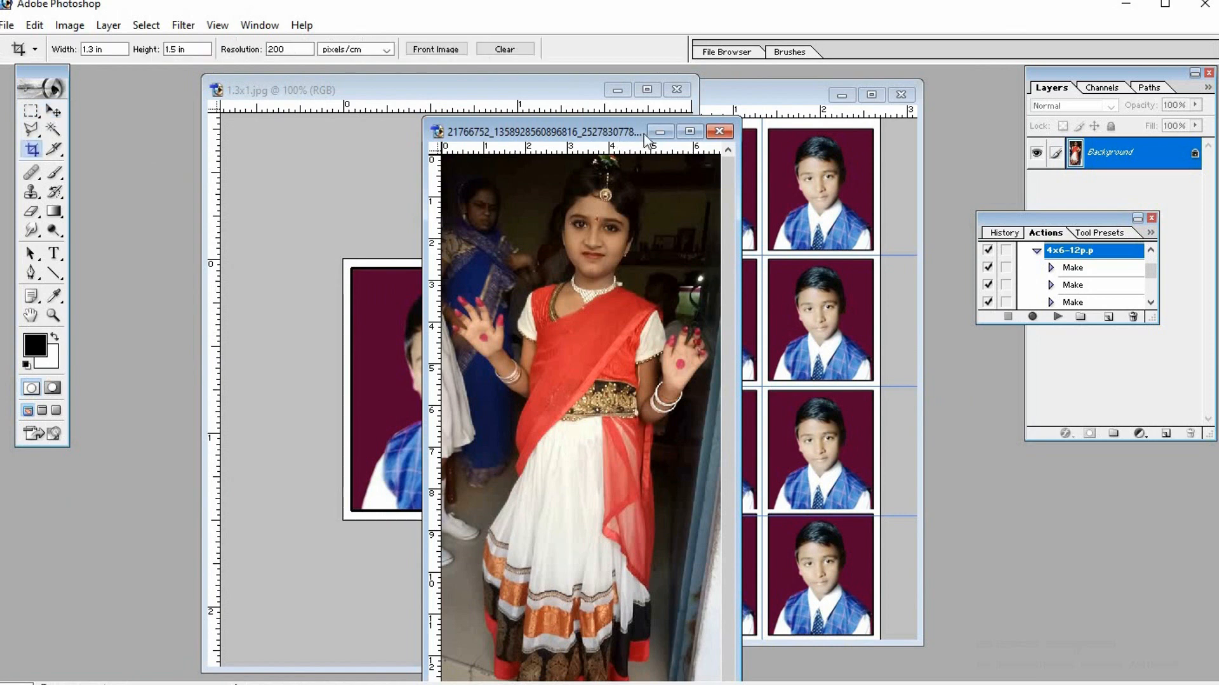
left_click_drag(581, 124, 722, 134)
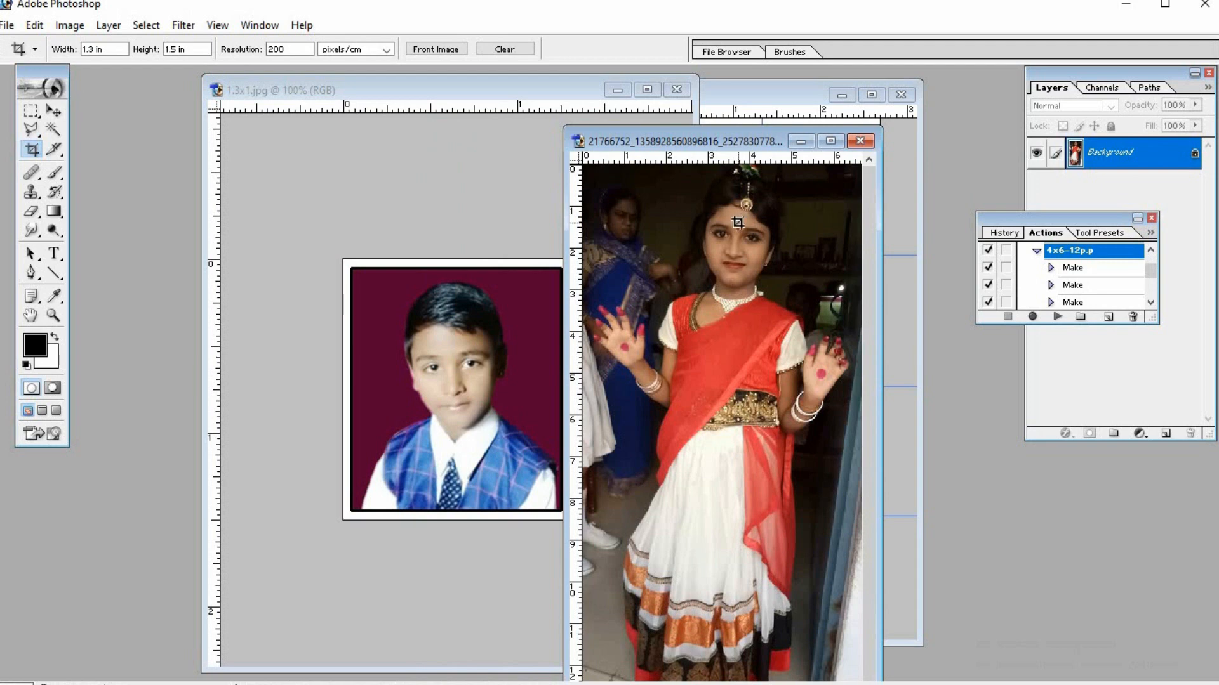
key("f")
key("f")
mouse_move(535, 97)
left_mouse_down()
mouse_move(702, 314)
mouse_move(671, 270)
left_mouse_up()
left_click_drag(624, 222, 640, 225)
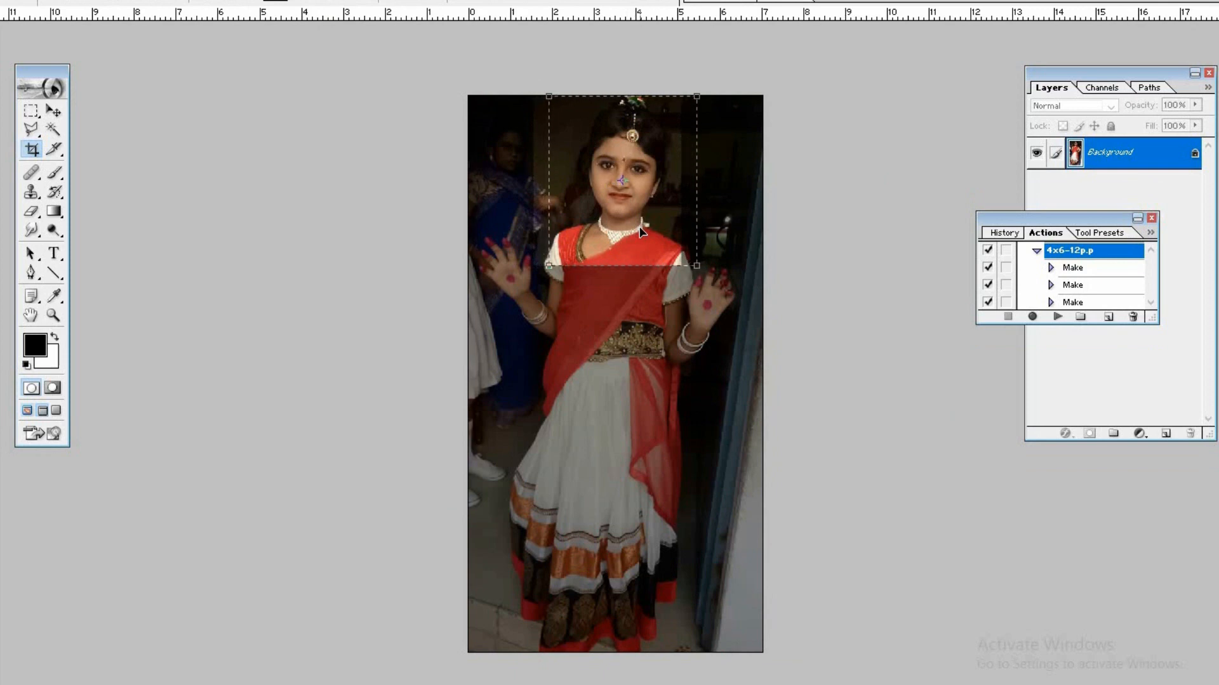
key("Return")
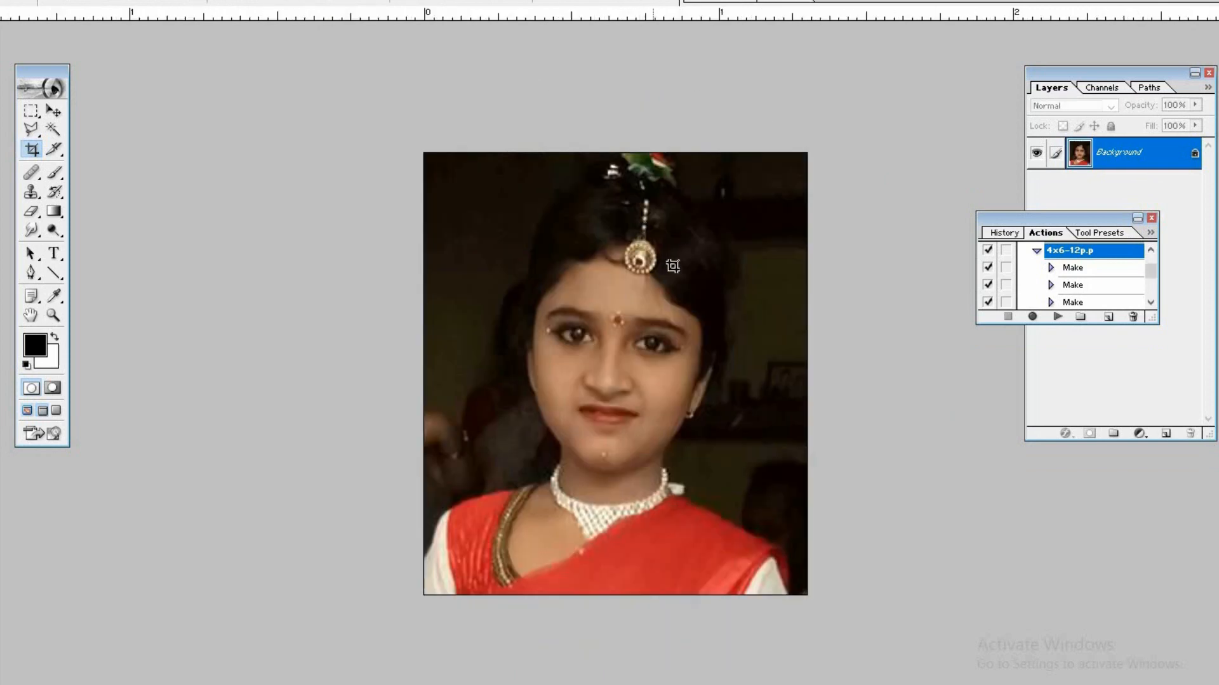
Set the cropped photo's brightness to +8 and contrast to +20, and leave it to return to 1.3x1.jpg.
left_click(63, 1)
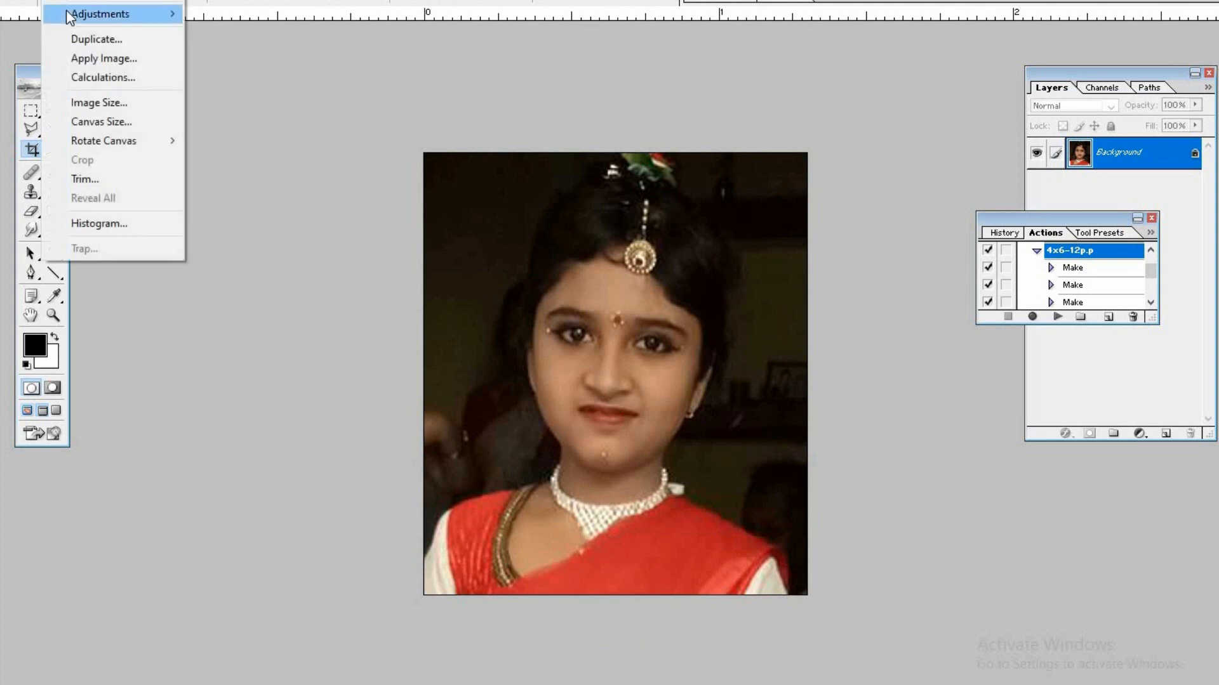
mouse_move(95, 14)
left_click(299, 130)
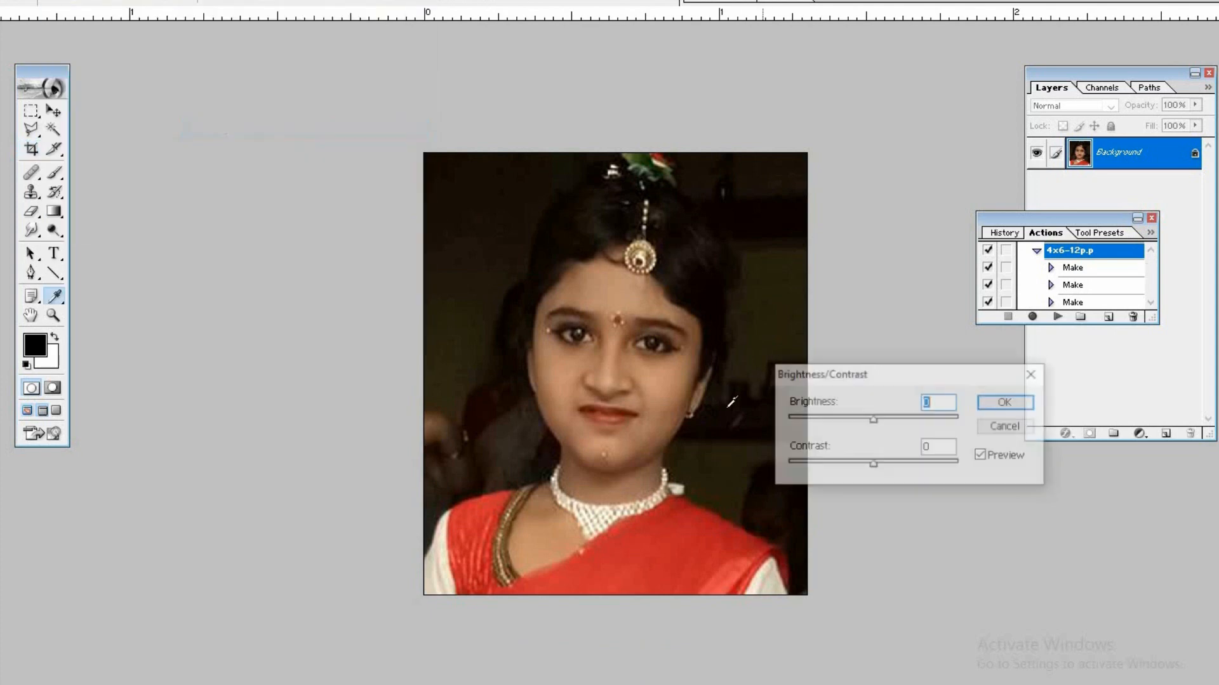
left_click(890, 464)
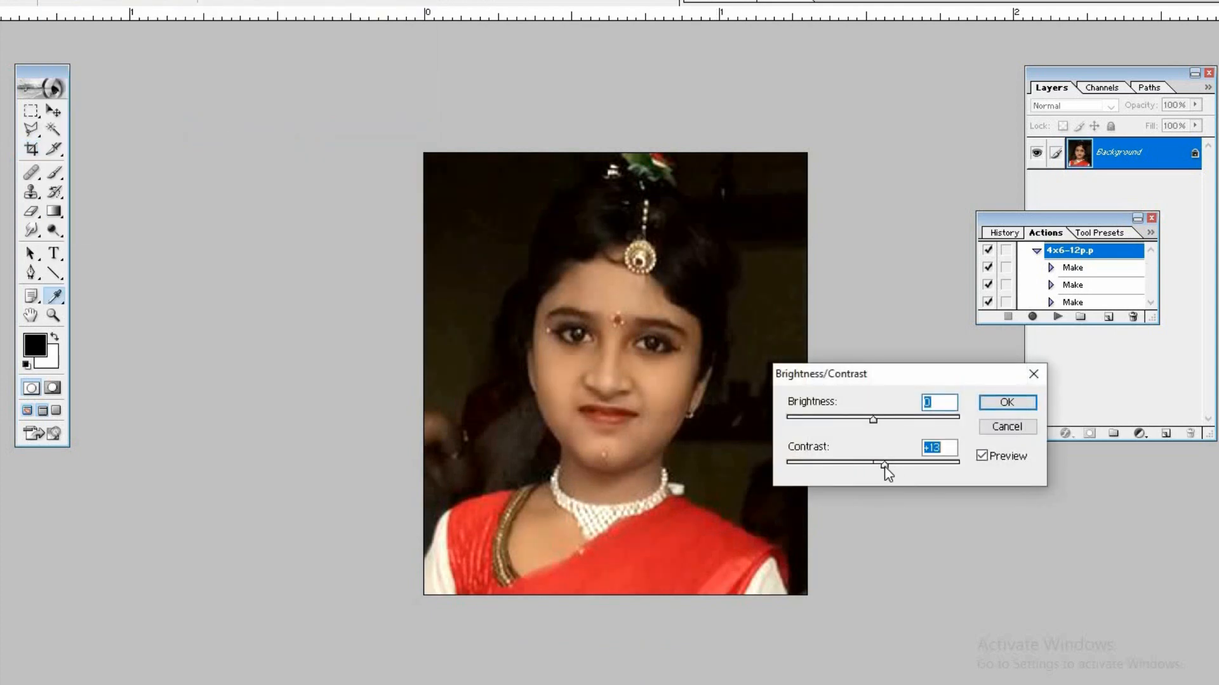
left_click_drag(872, 417, 881, 419)
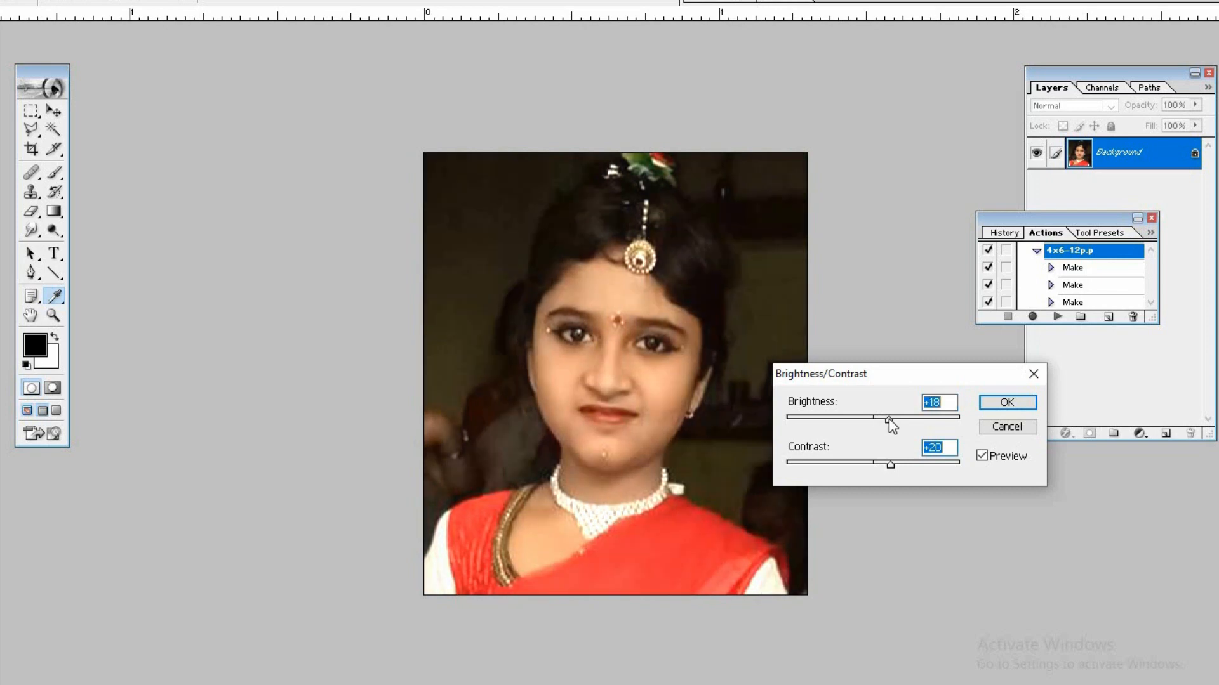
left_click(888, 419)
left_click(880, 419)
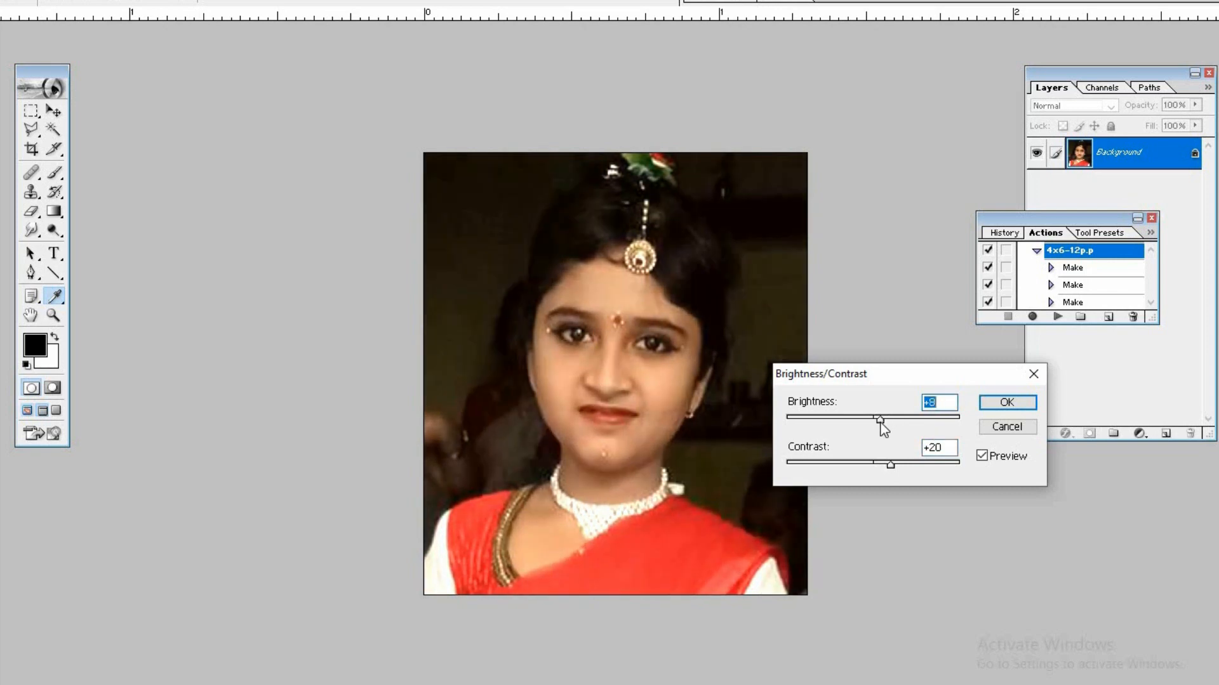
left_click(1006, 404)
key("c")
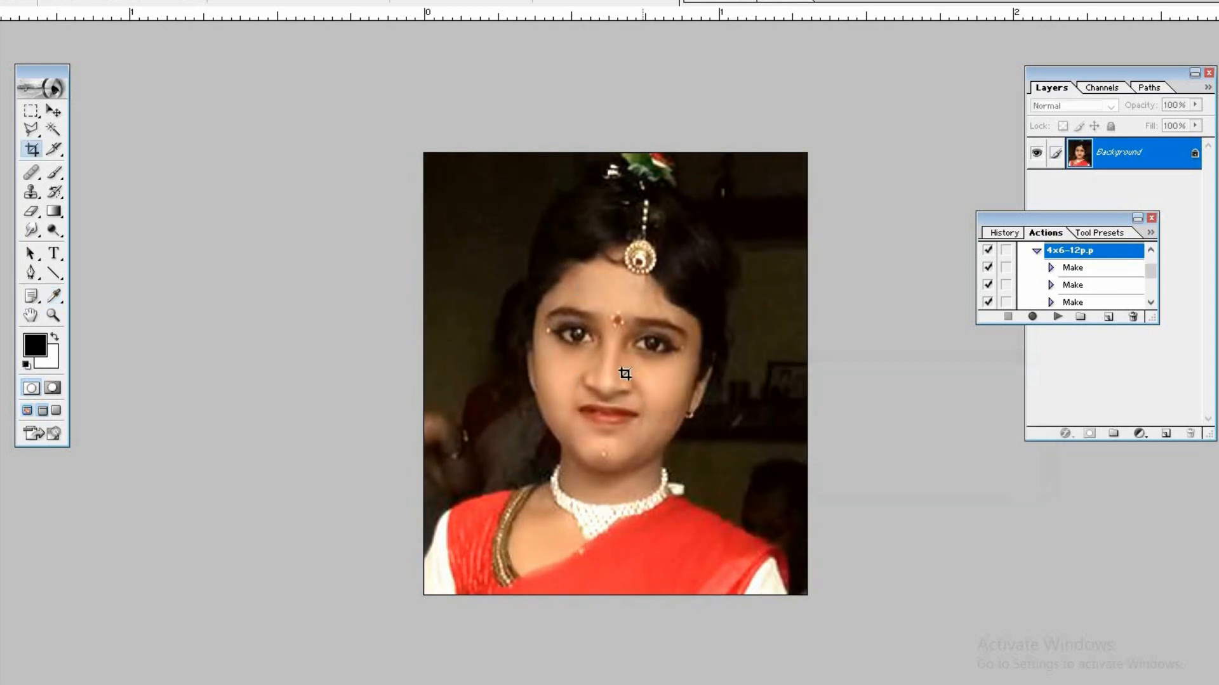
key("f")
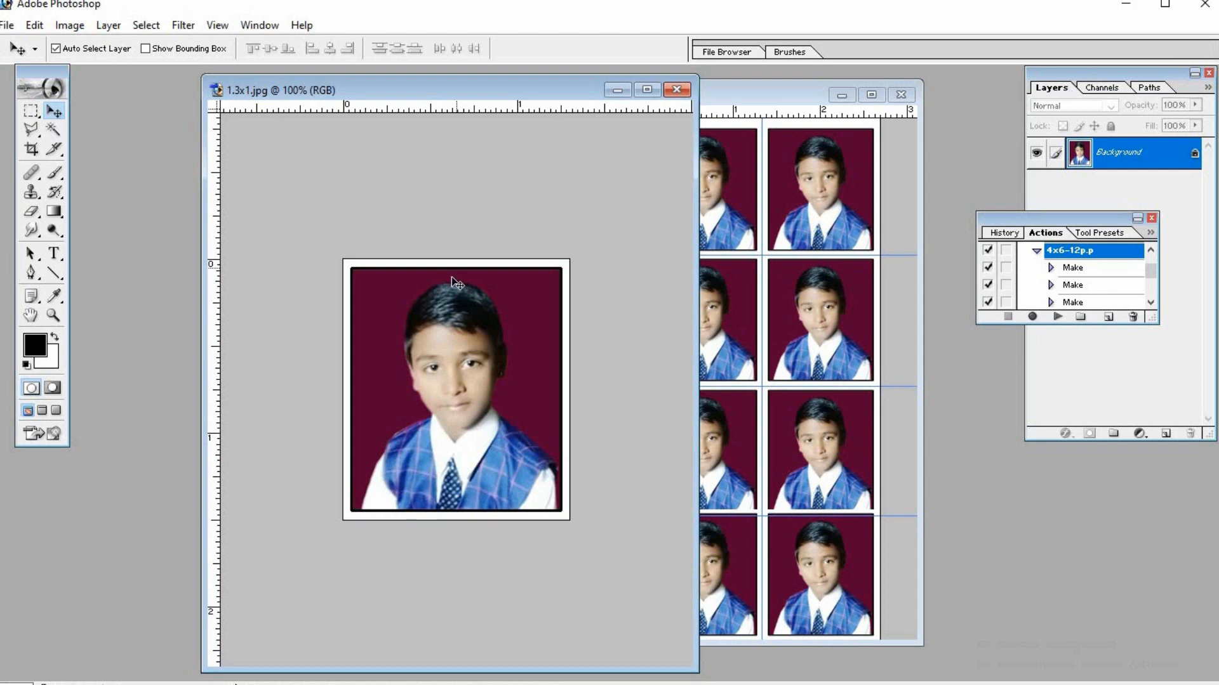
Clear the boy's picture from inside the black frame of 1.3x1.jpg and remove the selection.
left_click(30, 110)
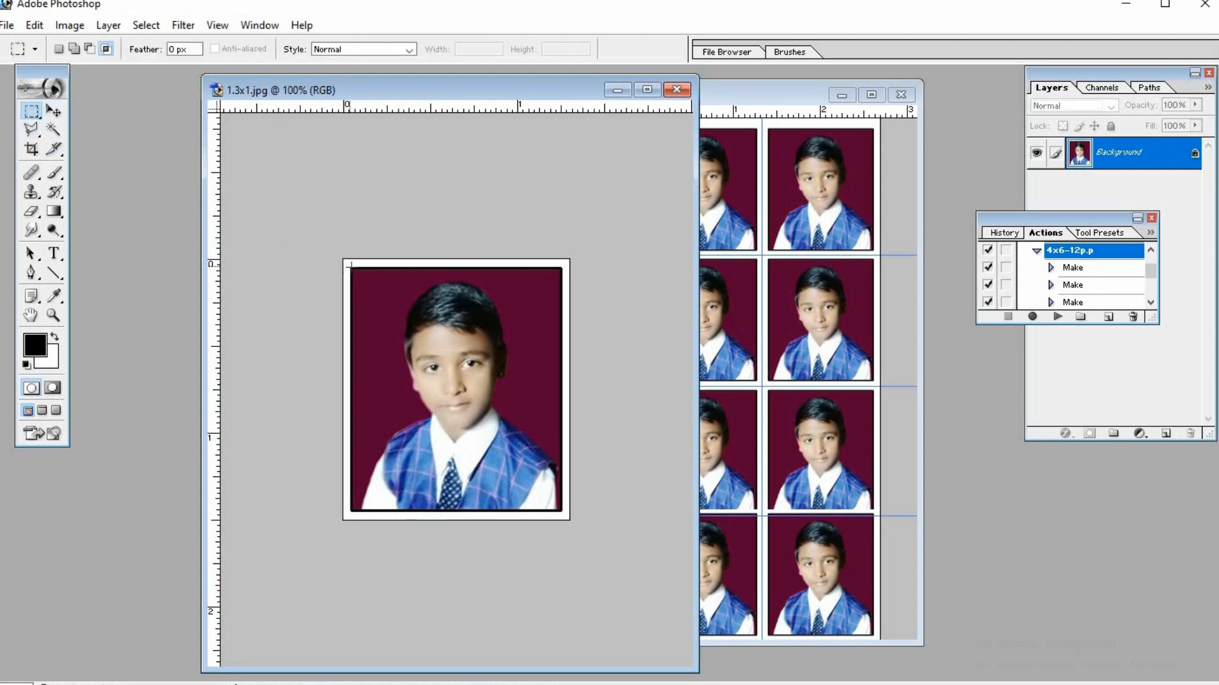
left_click_drag(353, 268, 559, 510)
key("Delete")
key("ctrl+d")
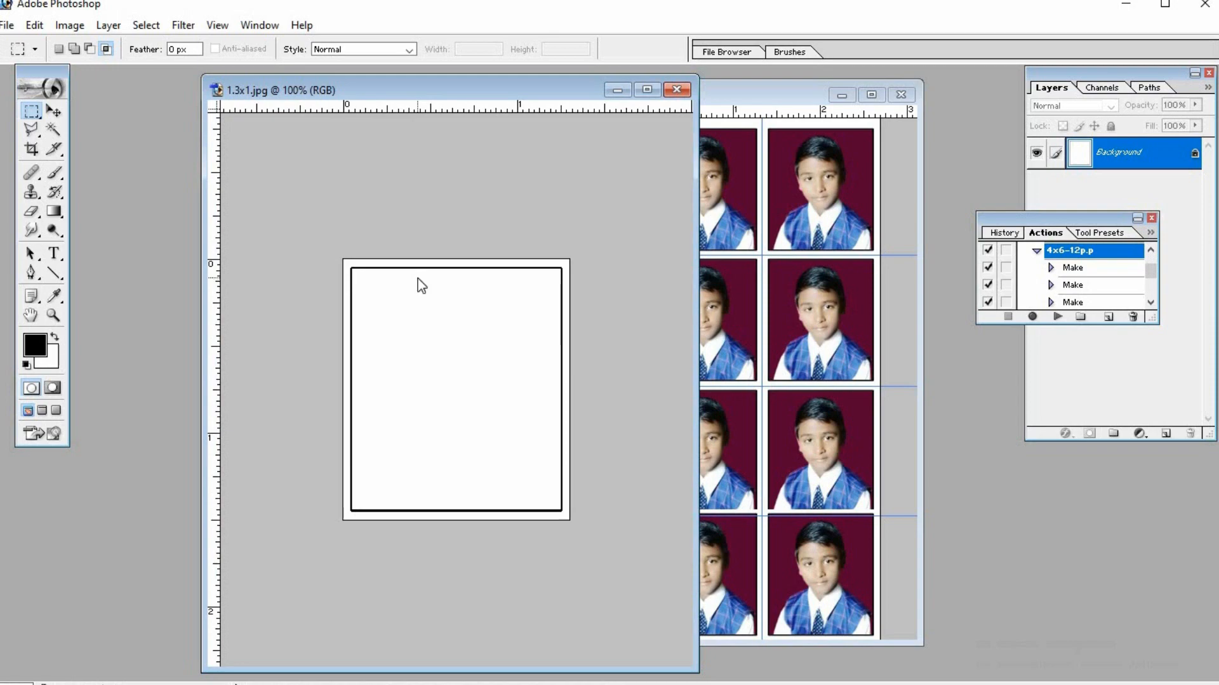
Save the empty frame as a JPEG named pp-format in the 01-Photo folder at maximum quality 12.
key("ctrl+shift+s")
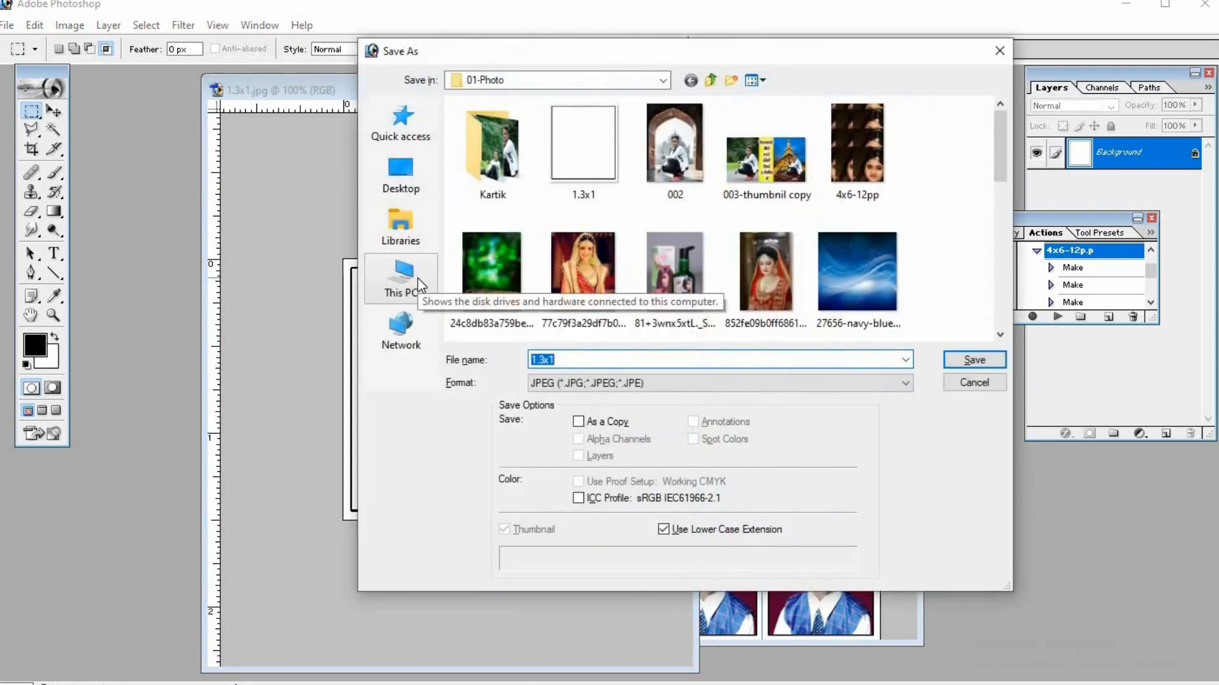
type("pp")
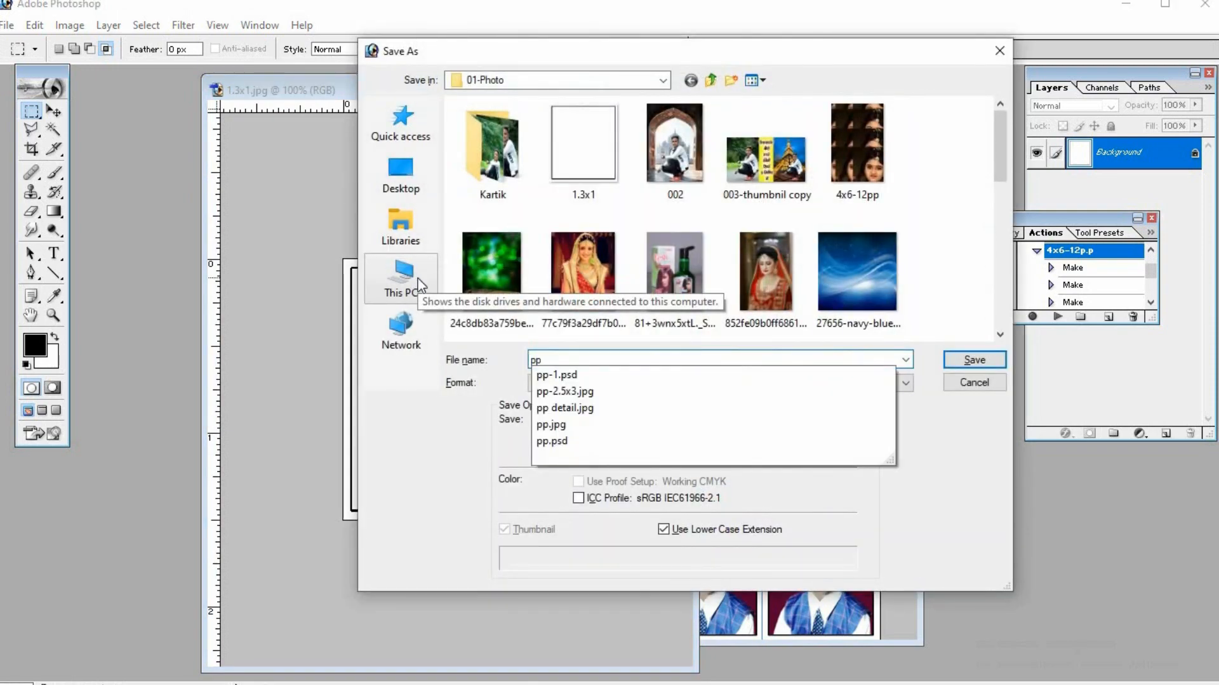
type("-format")
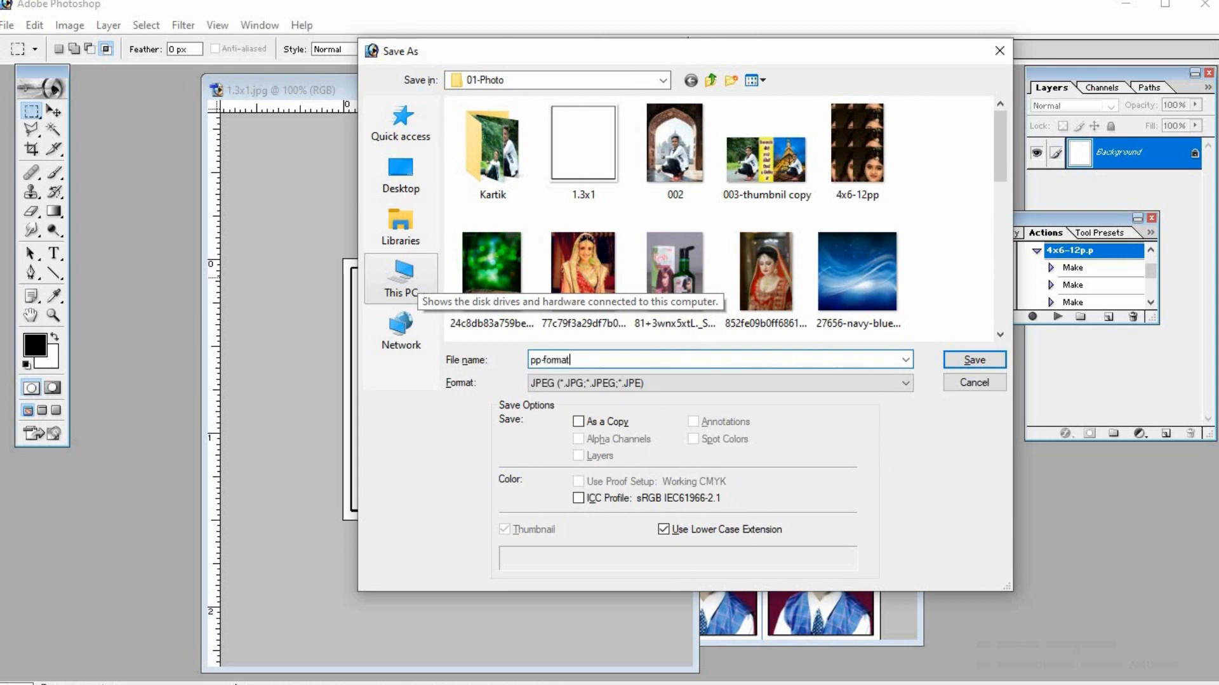
key("Return")
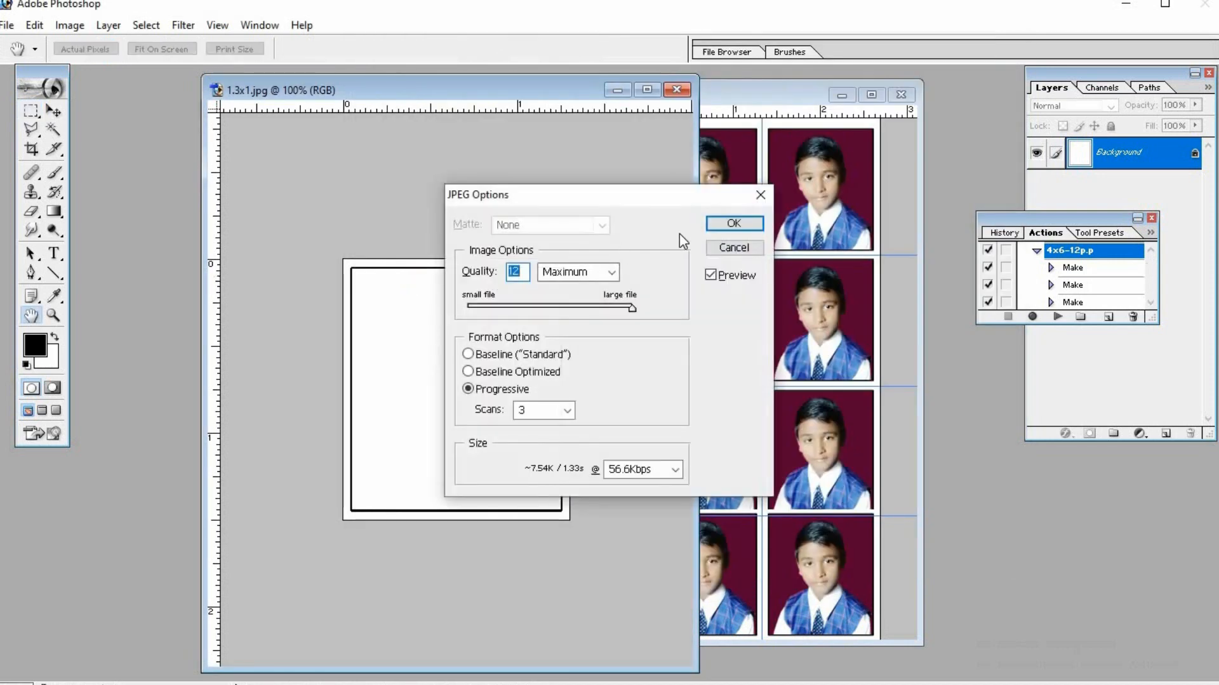
left_click(733, 223)
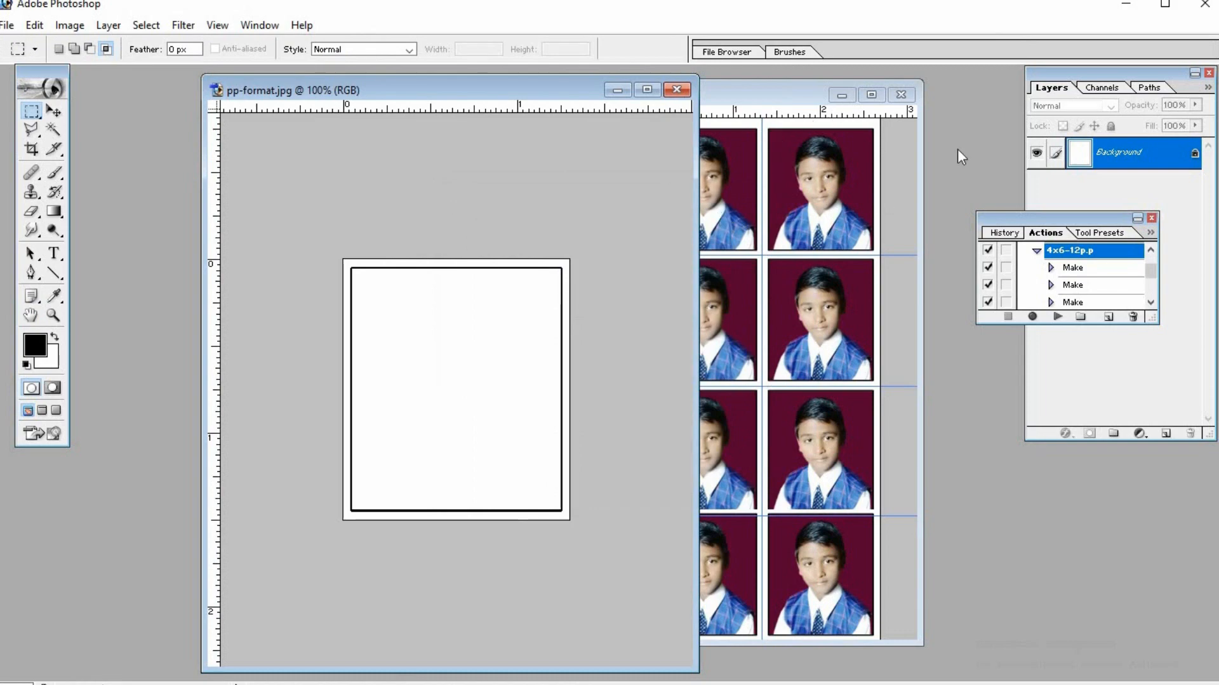
Reopen the photo of the girl in the red and white dress and copy a rectangular selection of her head and upper body.
key("ctrl+o")
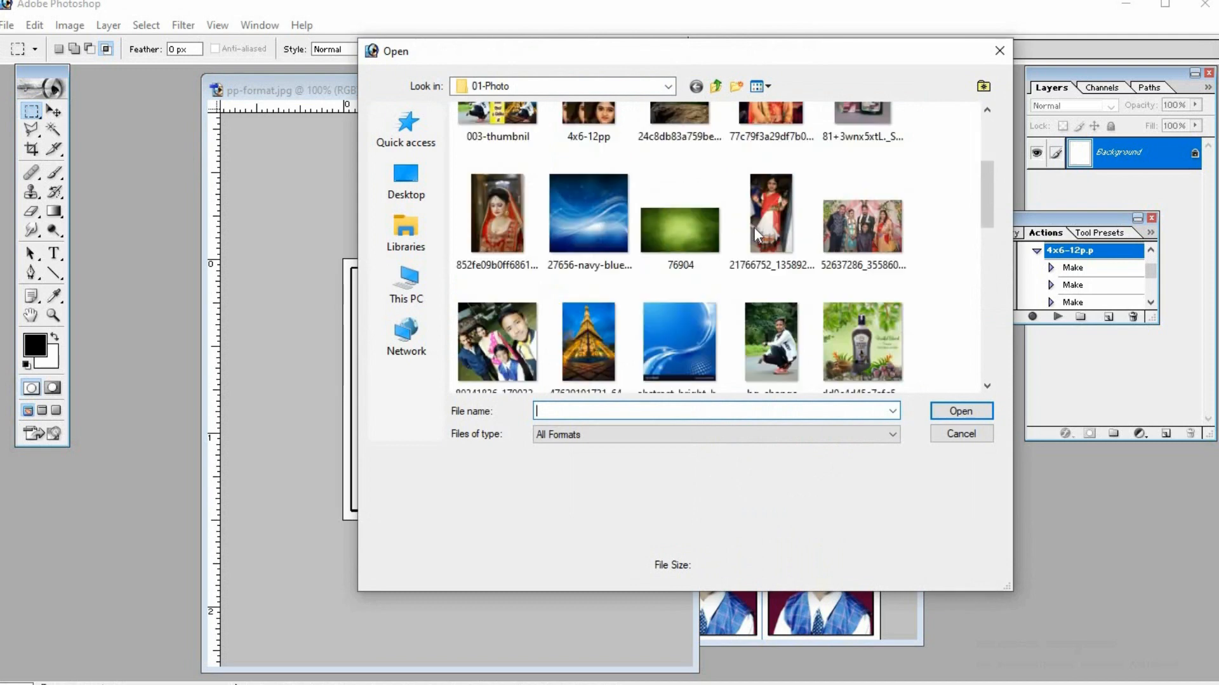
left_click(752, 210)
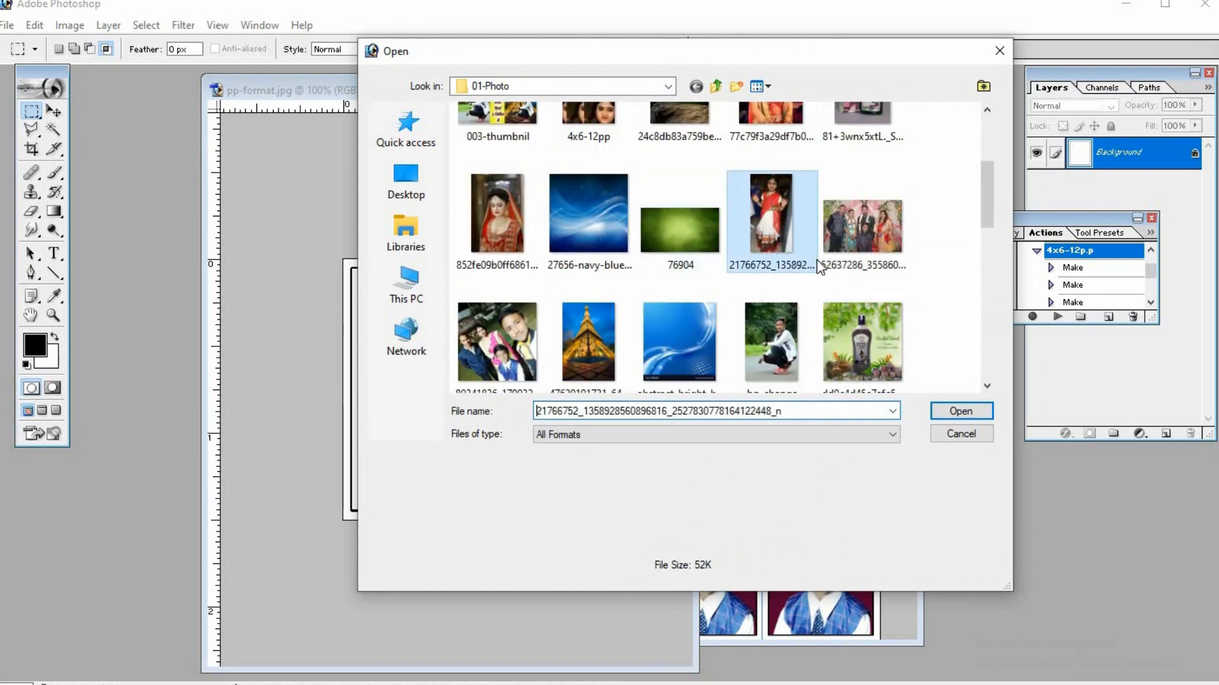
left_click(934, 412)
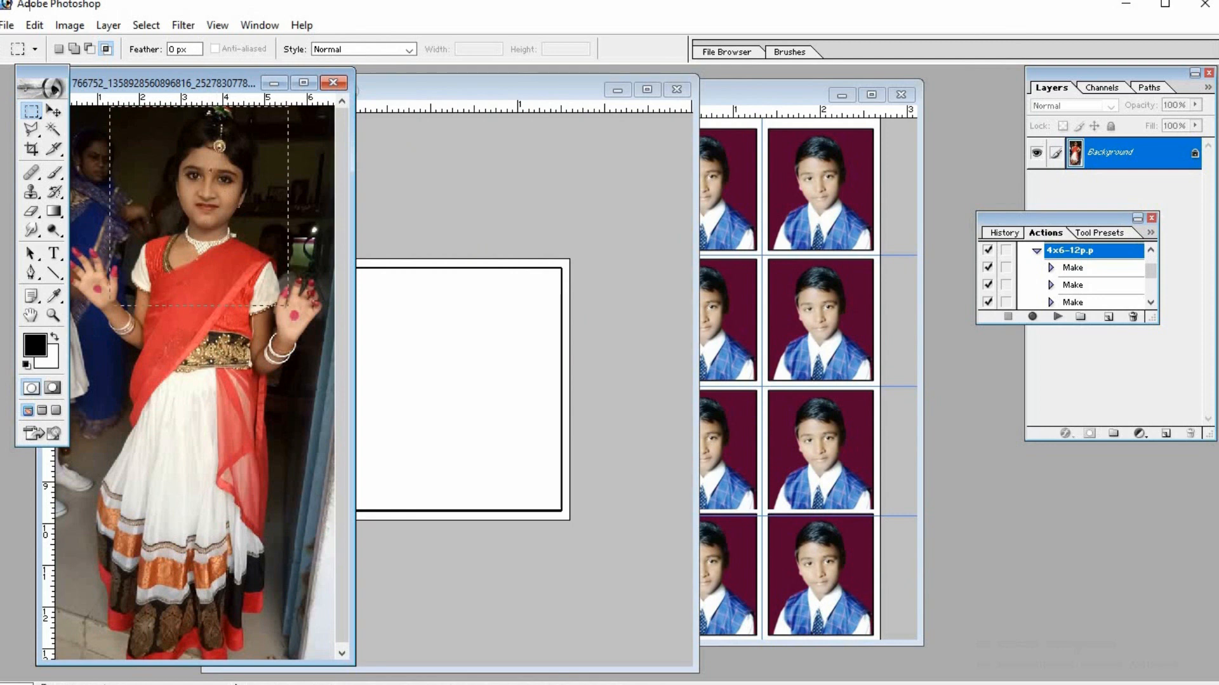
left_click_drag(29, 5, 134, 19)
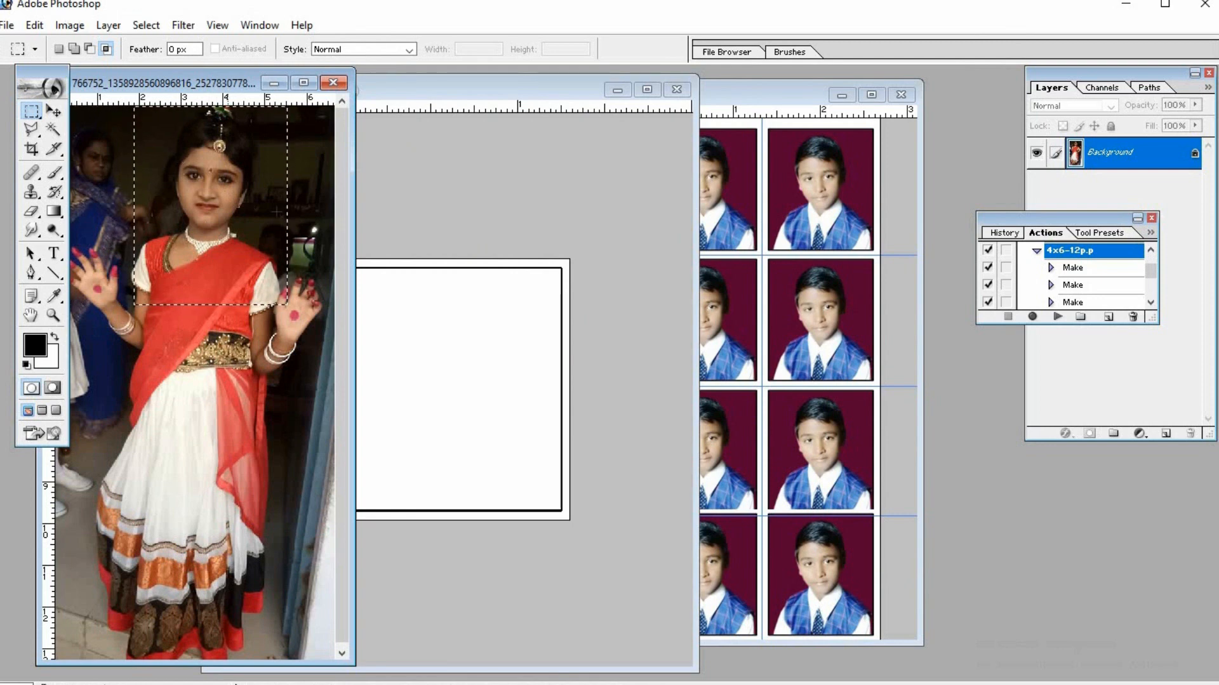
Select the area inside the black frame of pp-format.jpg with the Magic Wand and paste the copied photo into it.
left_click(377, 254)
key("w")
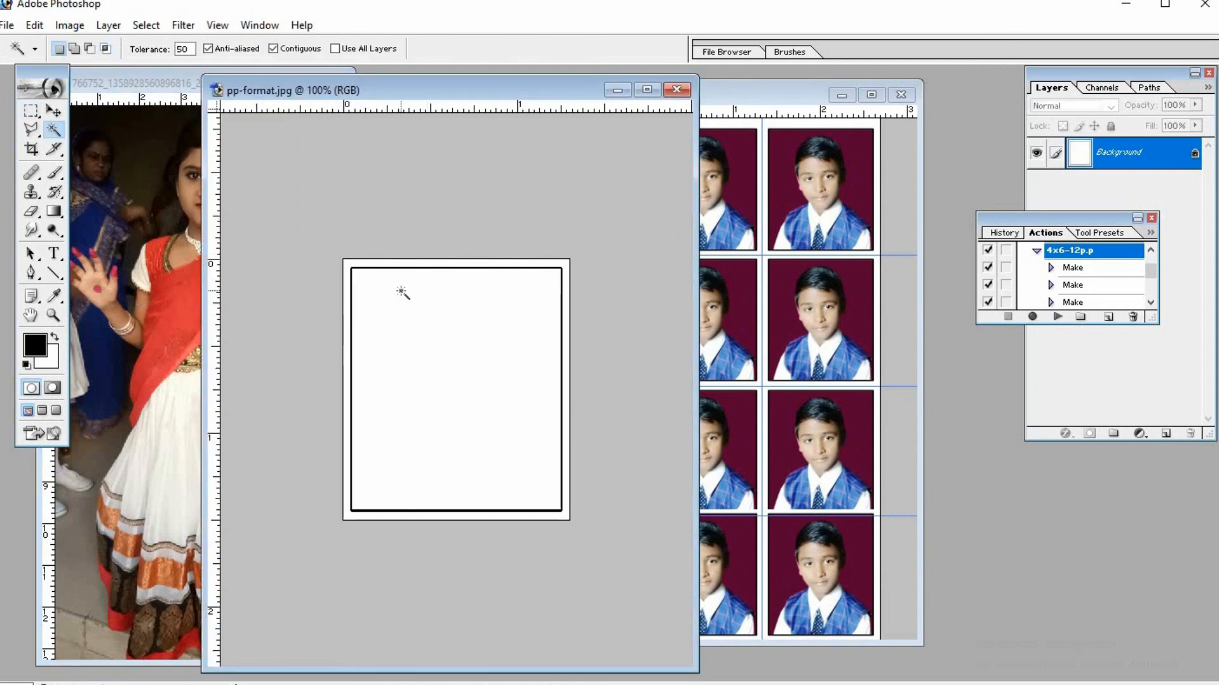
left_click(402, 292)
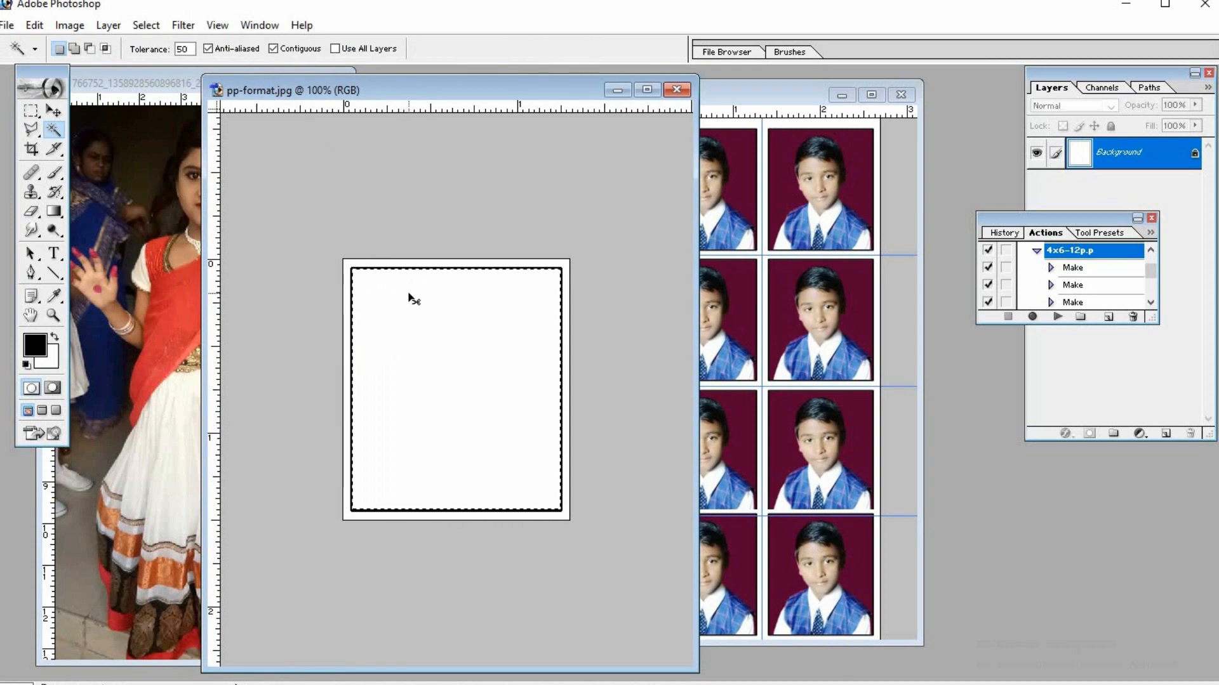
key("ctrl+shift+v")
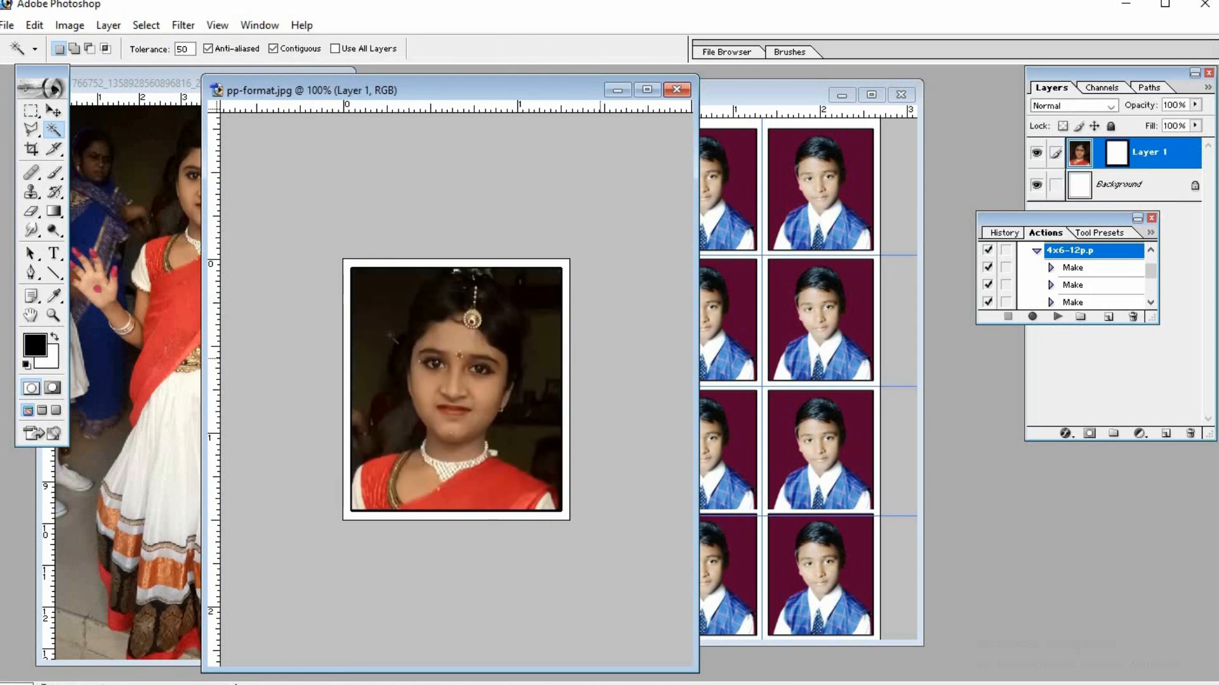
Reposition the pasted photo slightly lower and further right inside the frame, and flatten the image.
key("v")
left_click_drag(453, 329, 447, 337)
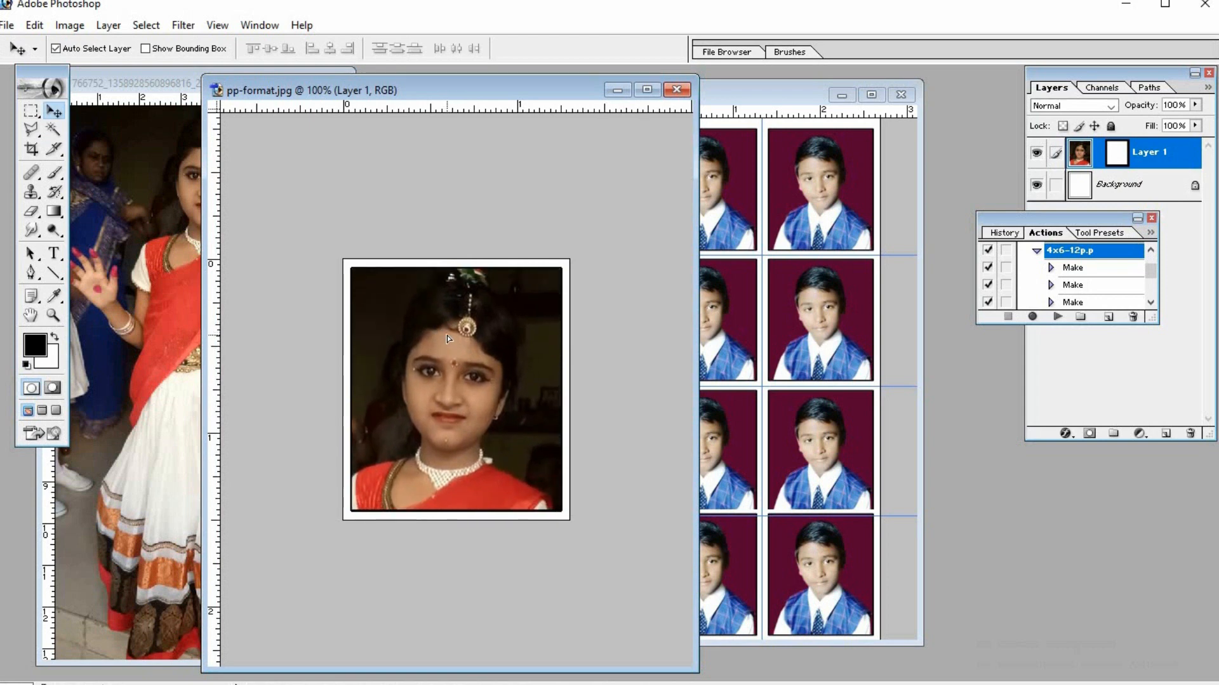
key("Right")
key("Right")
key("Right")
key("Right")
key("Right")
key("Right")
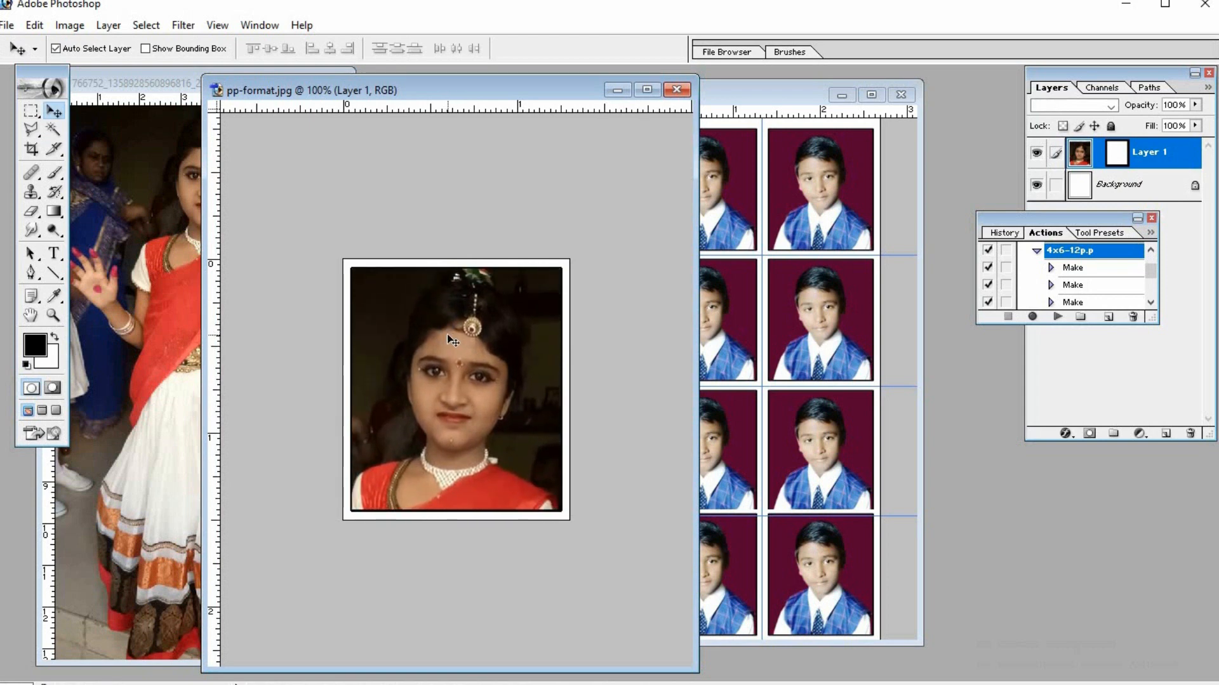
key("Right")
key("Right")
key("Right")
key("Right")
key("Right")
key("Right")
key("Right")
key("Right")
key("Right")
key("Right")
key("Right")
key("Right")
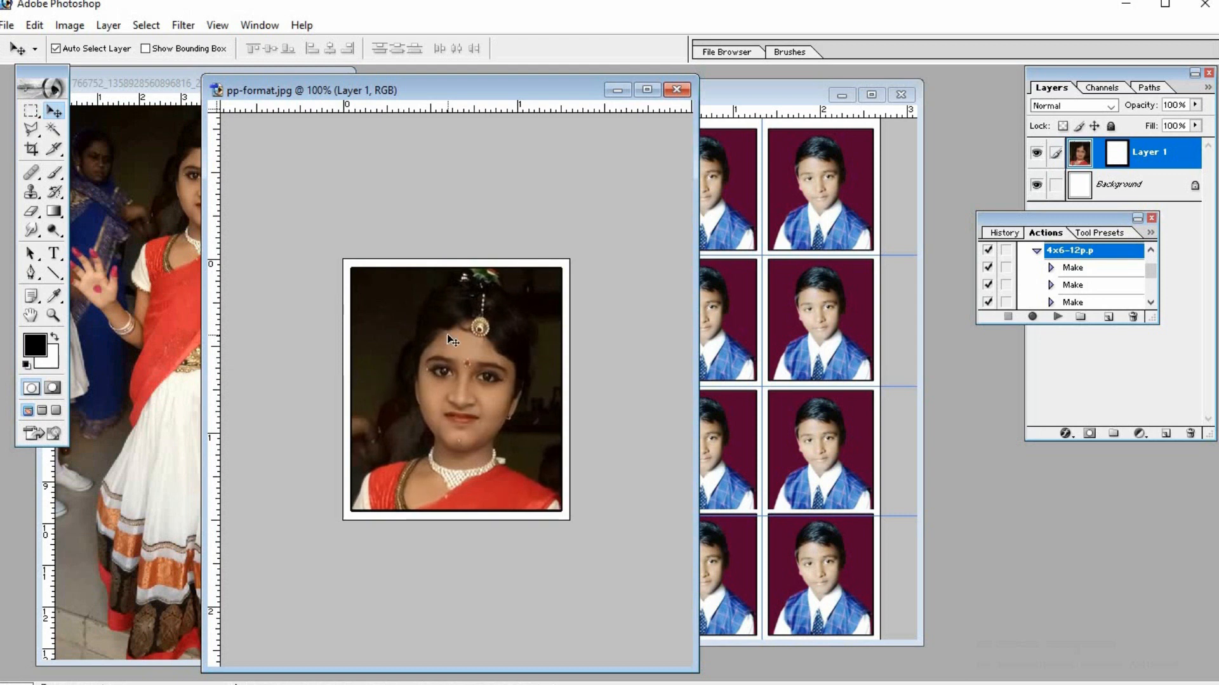
key("alt+l")
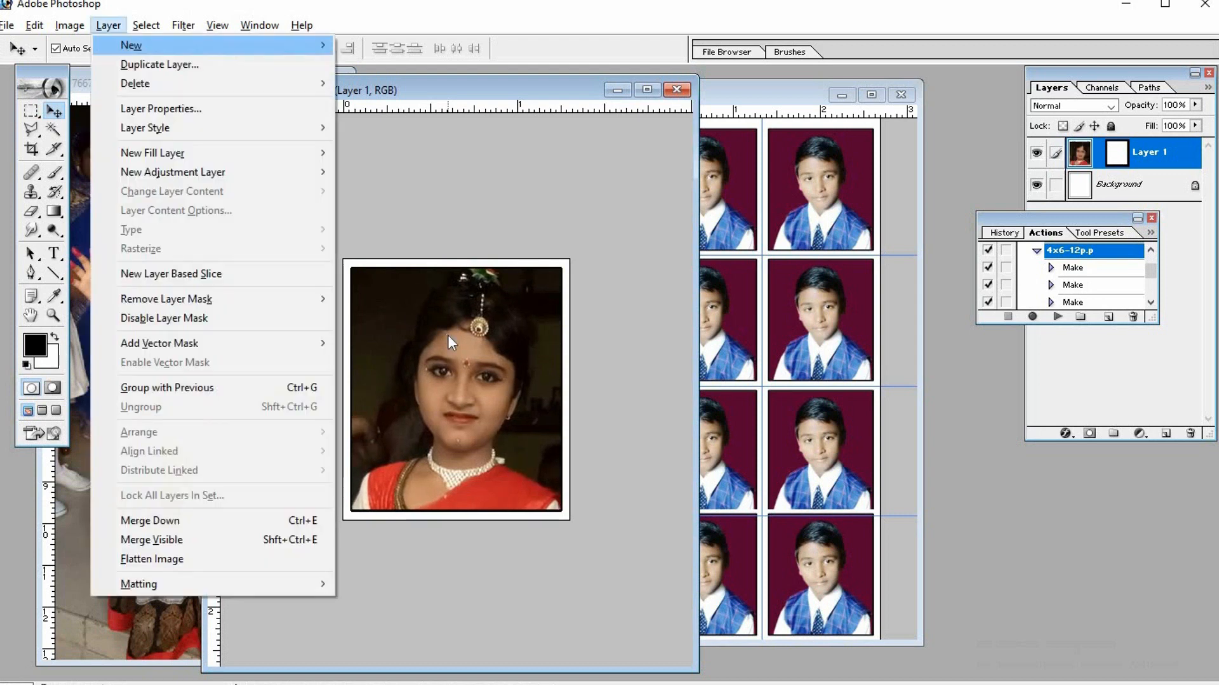
key("f")
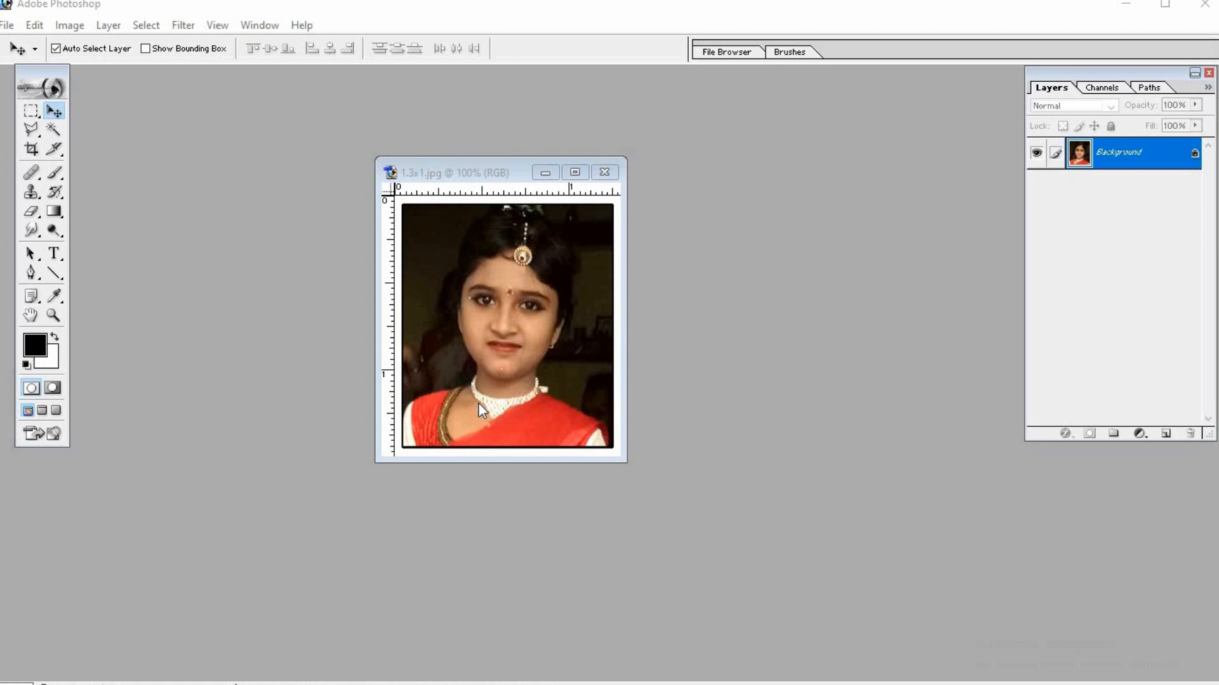
Run the 4x6-12p.p action on the framed 1.3x1.jpg photo to lay out 12 copies, and move the new sheet's window clear.
left_click(467, 183)
key("ctrl+a")
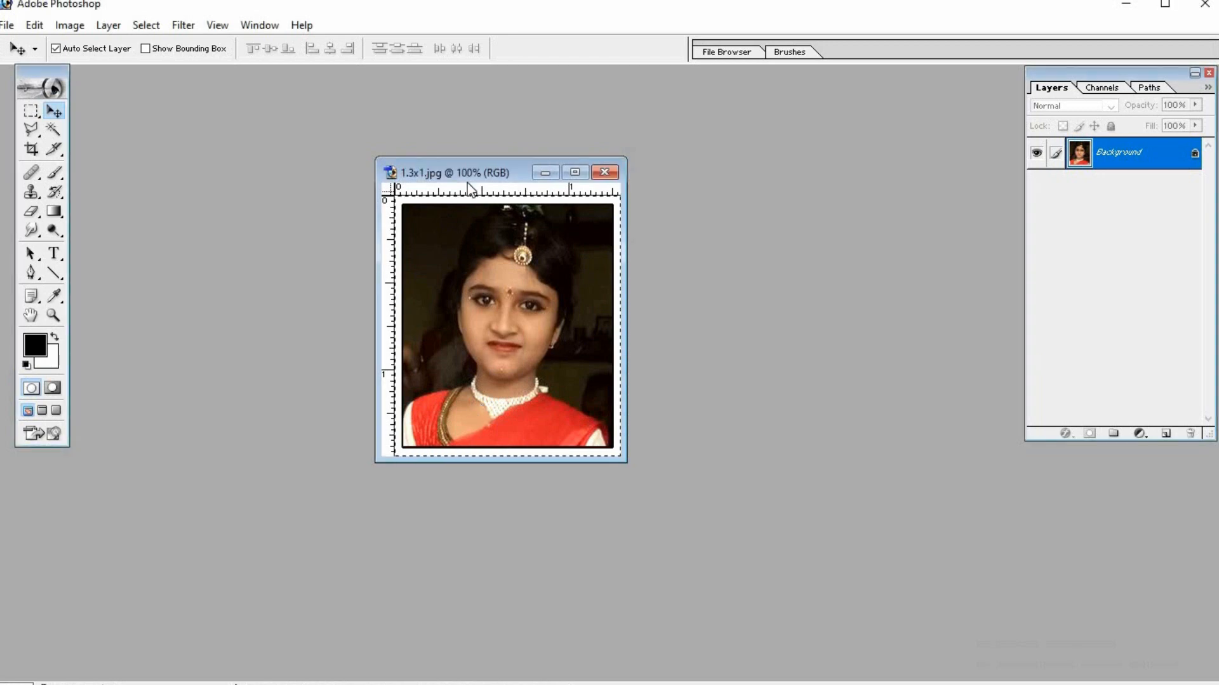
key("ctrl+n")
key("Return")
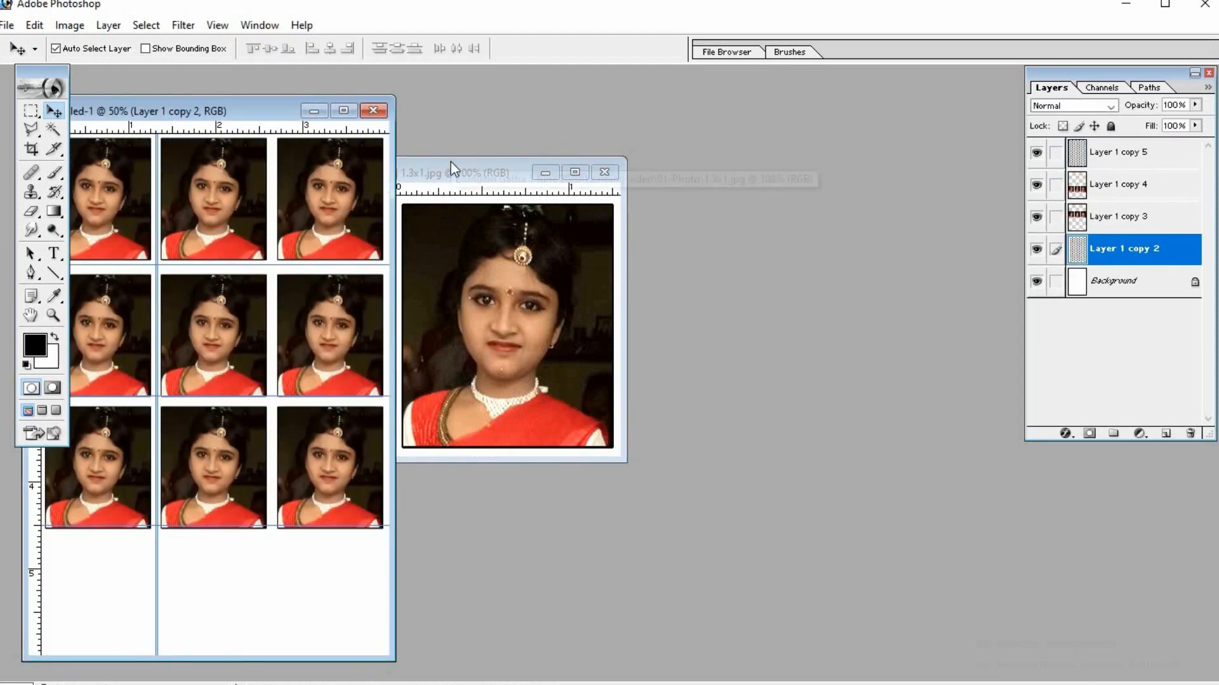
left_click_drag(243, 115, 782, 113)
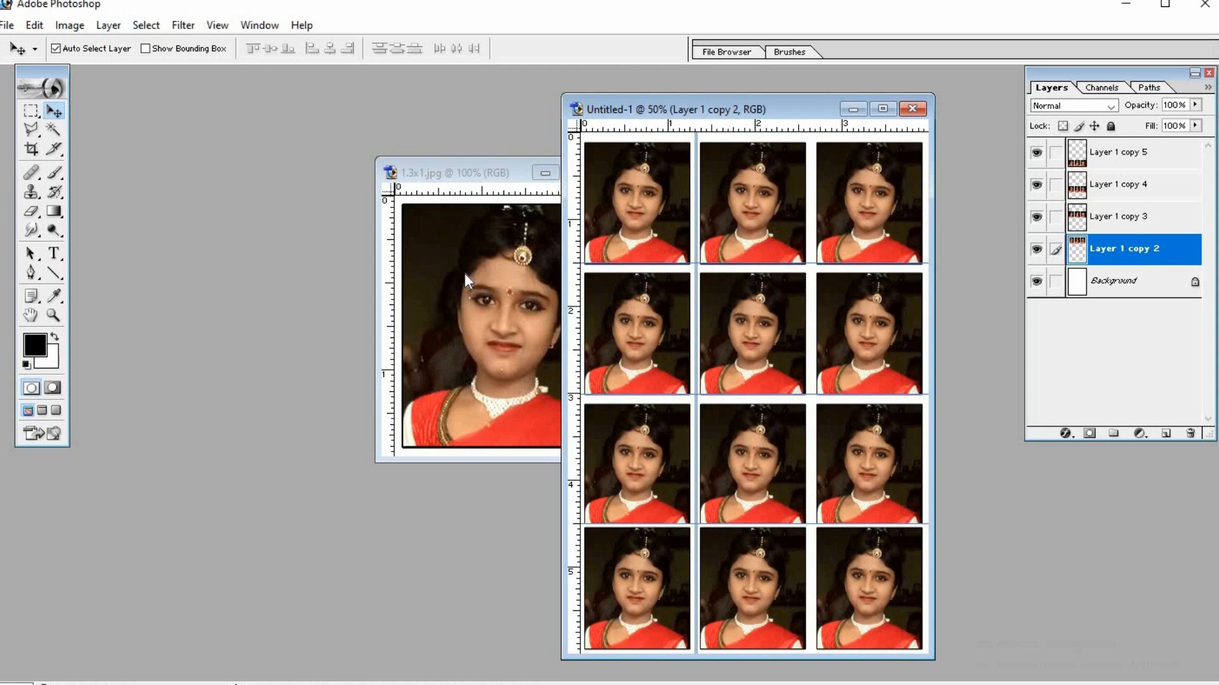
Close the untitled sheet holding the 12 laid-out photos.
key("ctrl+w")
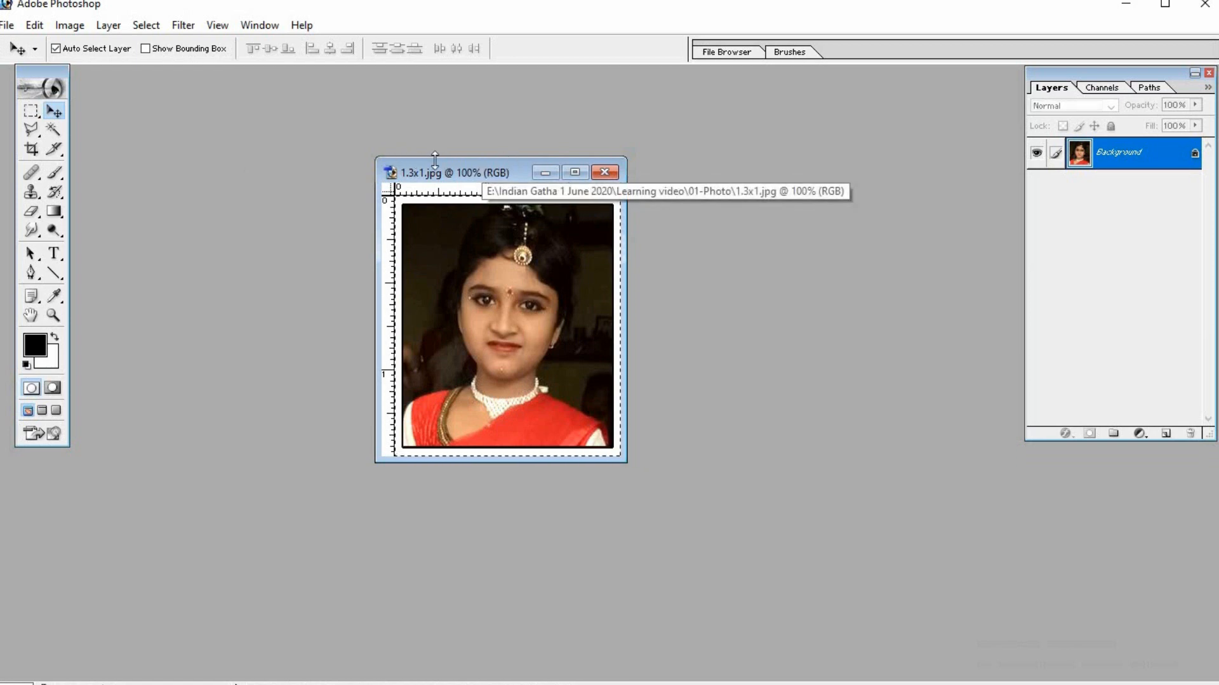
Start recording a new action named 8x12-p.p in the Default Actions.atn set, with F12 as its function key.
left_click(267, 27)
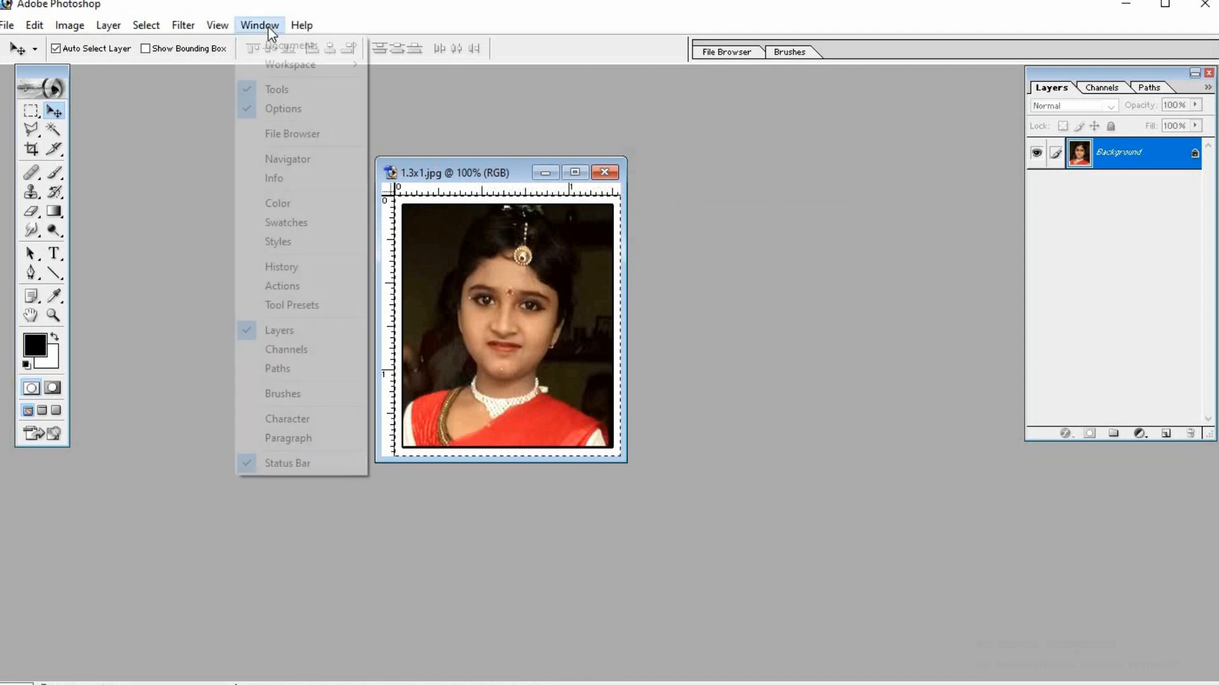
left_click(313, 286)
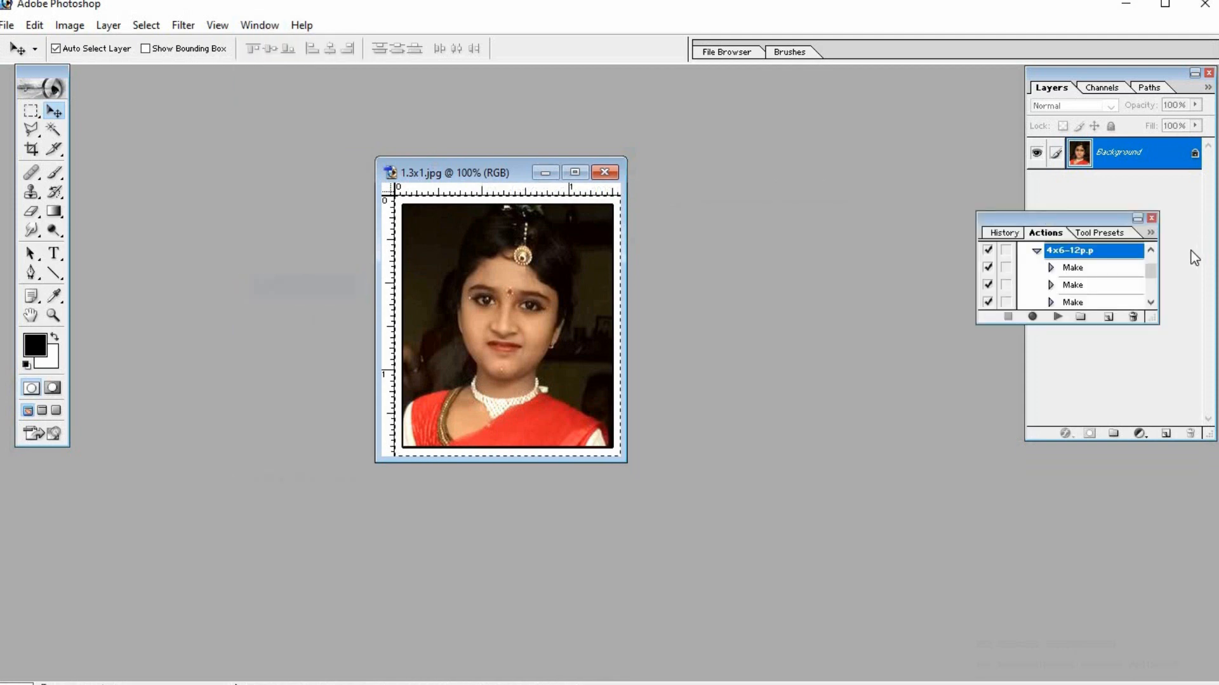
left_click(1151, 234)
left_click(1030, 249)
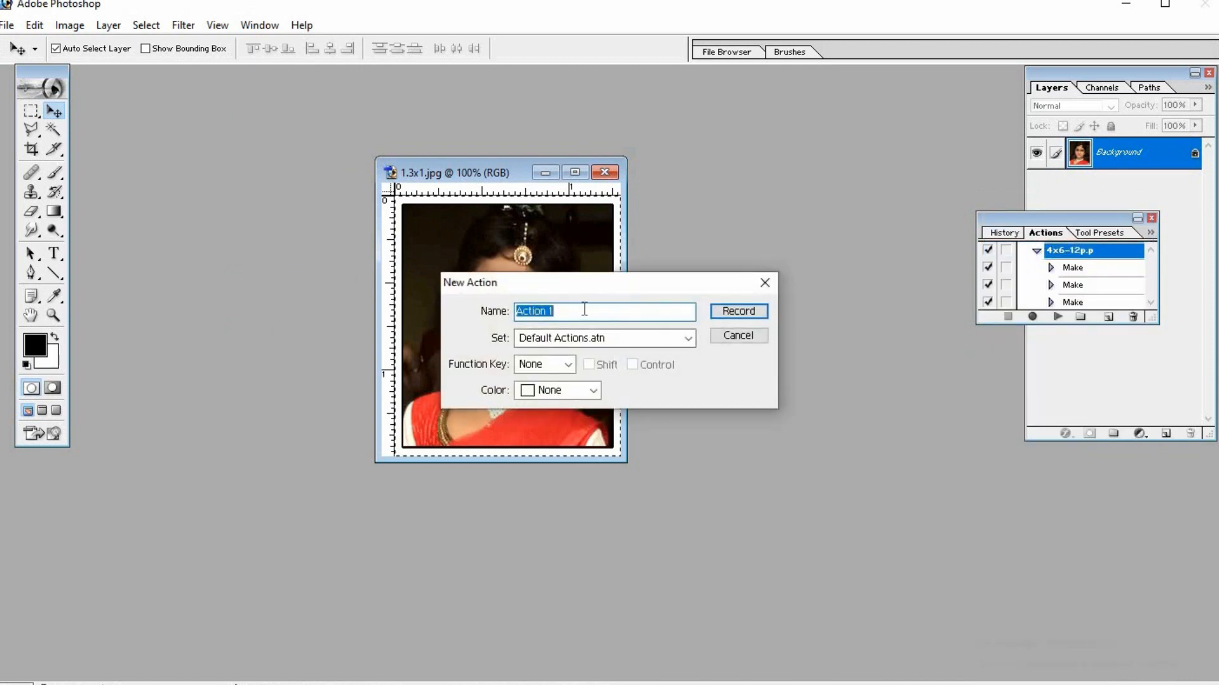
type("8x")
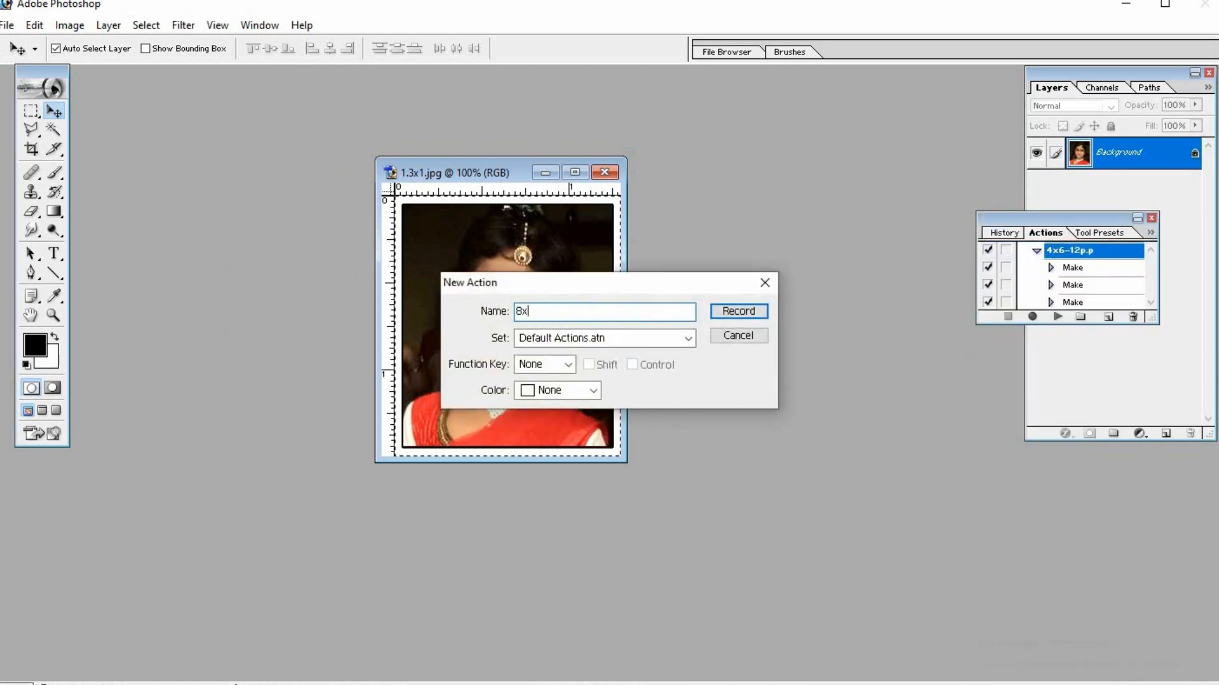
type("12-p")
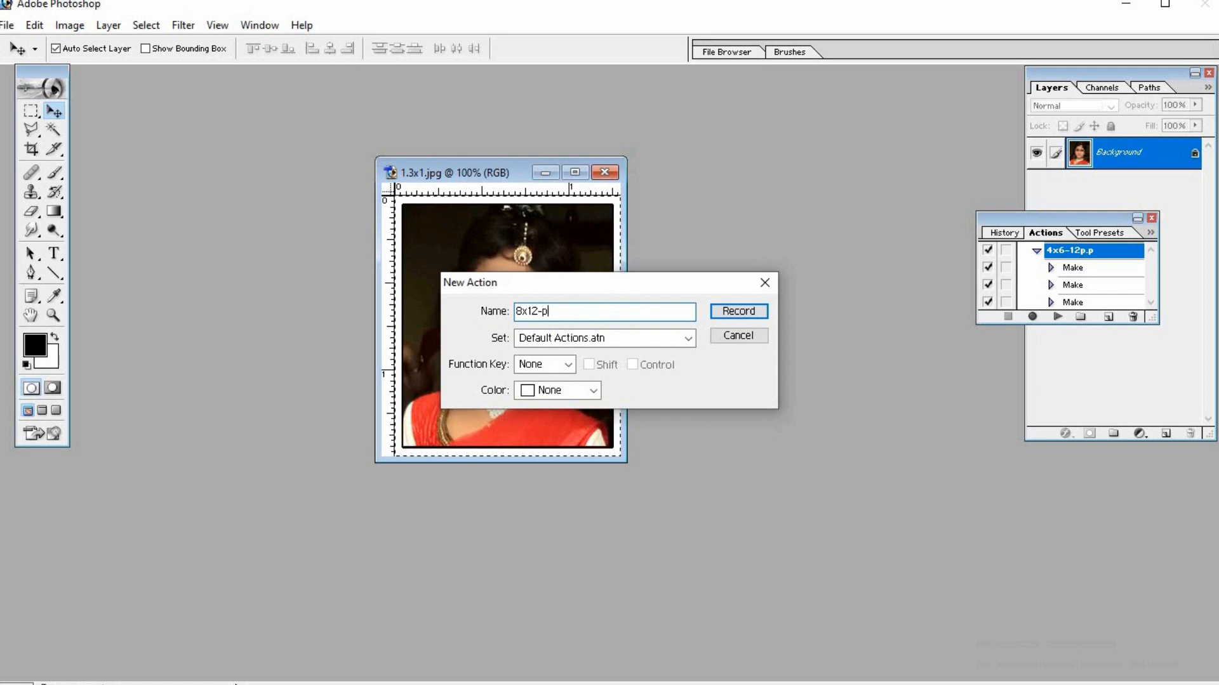
type(".p")
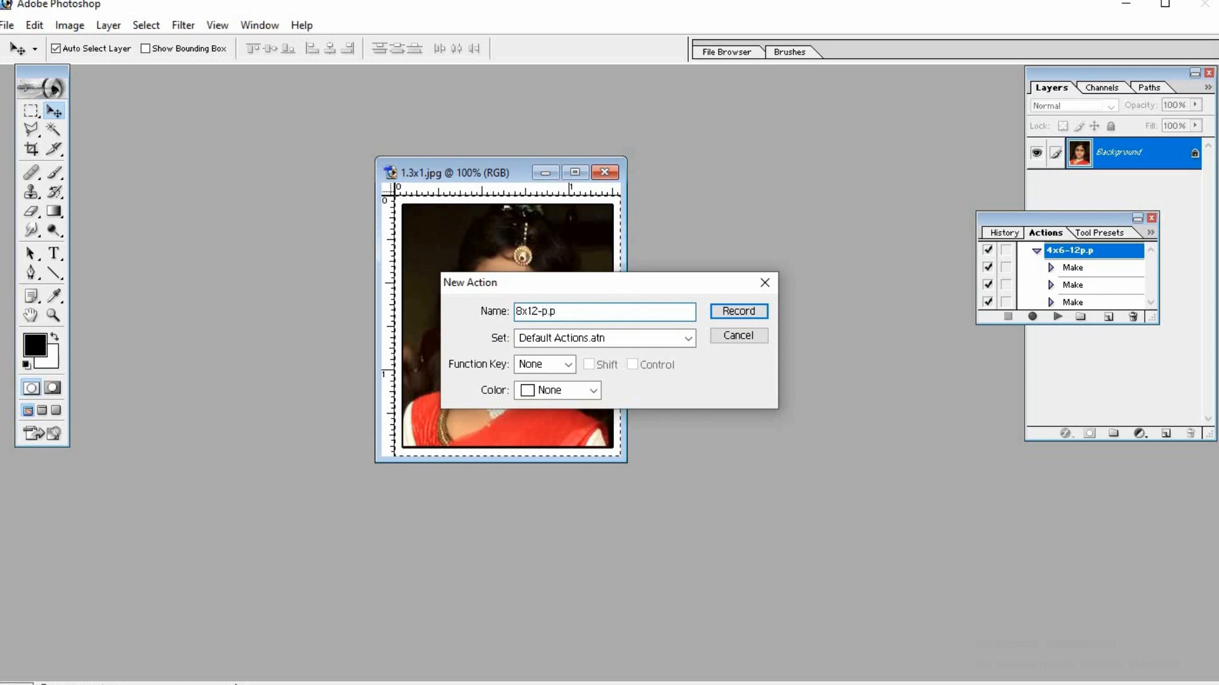
left_click(567, 364)
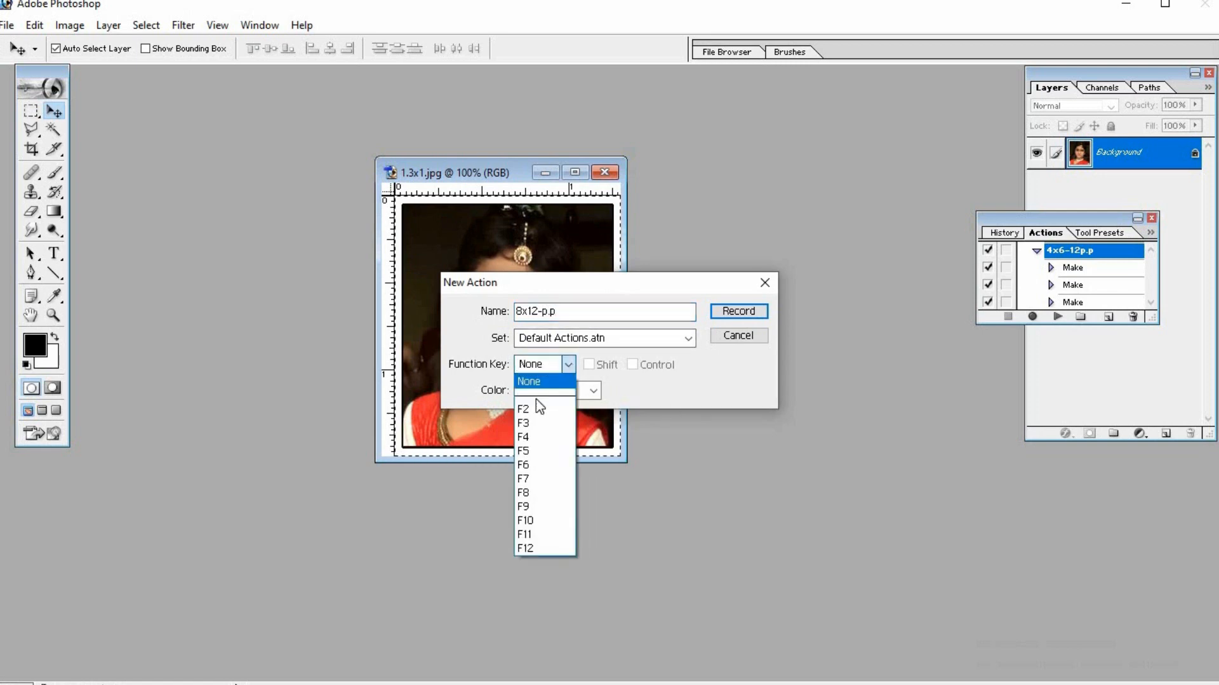
left_click(525, 548)
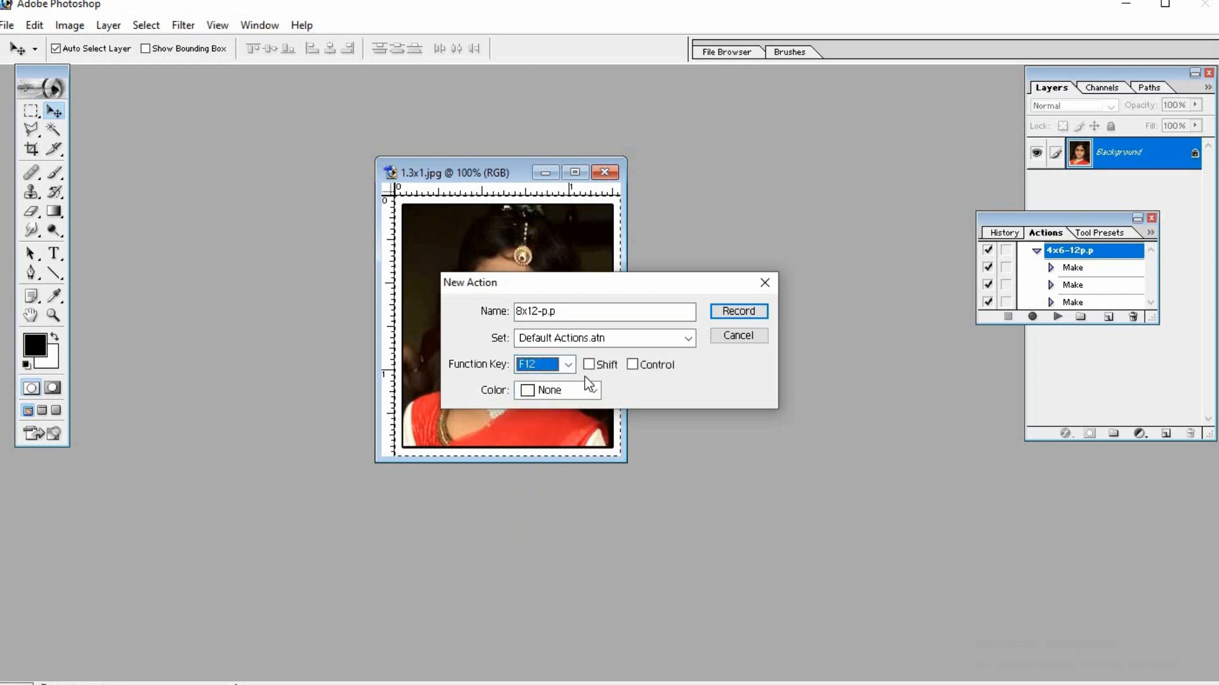
left_click(728, 312)
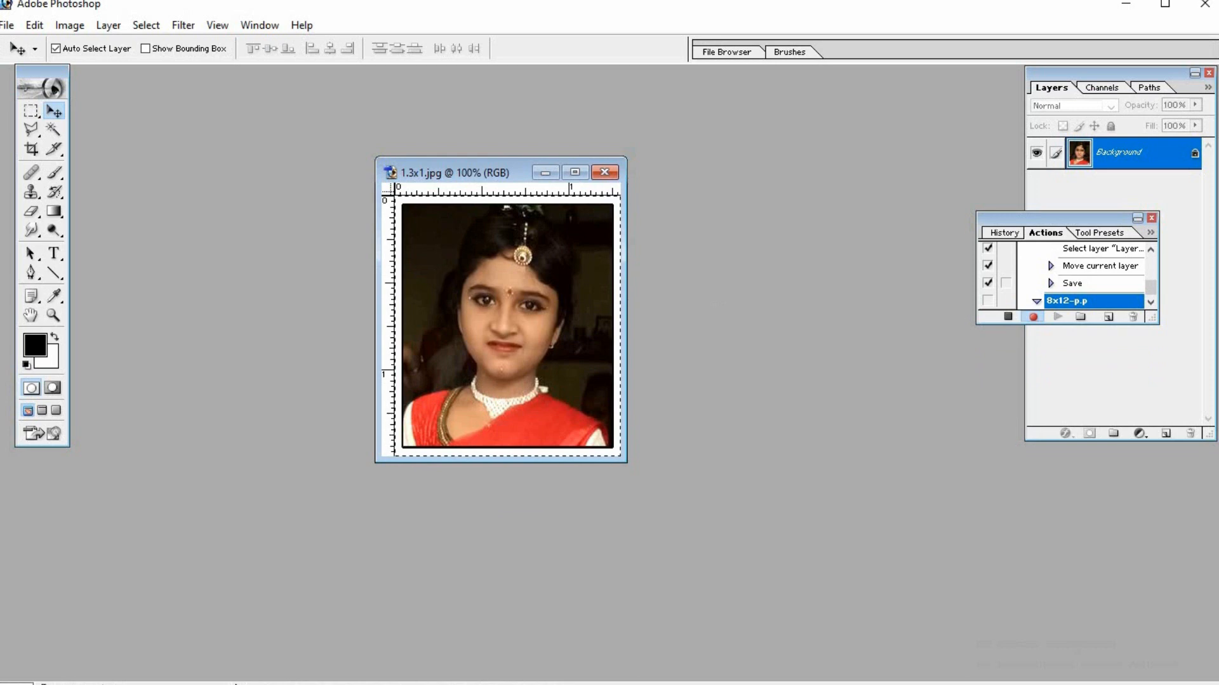
Create a white document 8 inches wide and 12 inches high, and move its window away from the tool palette.
key("alt+f")
key("Return")
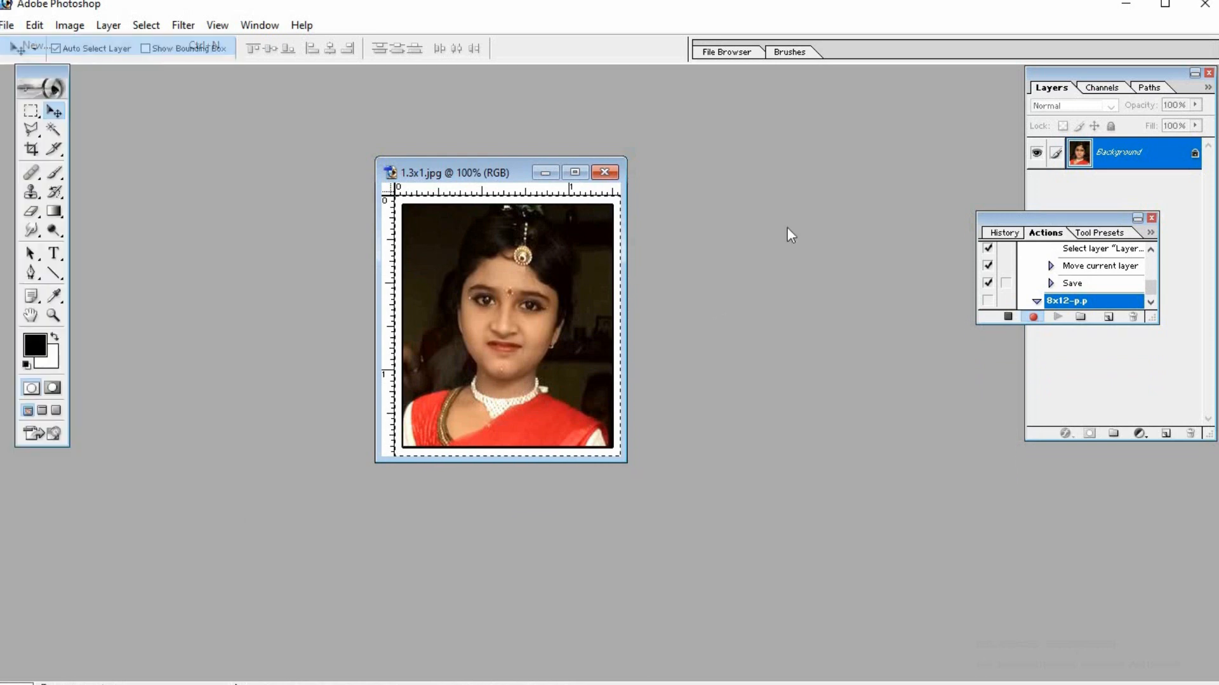
left_click(593, 303)
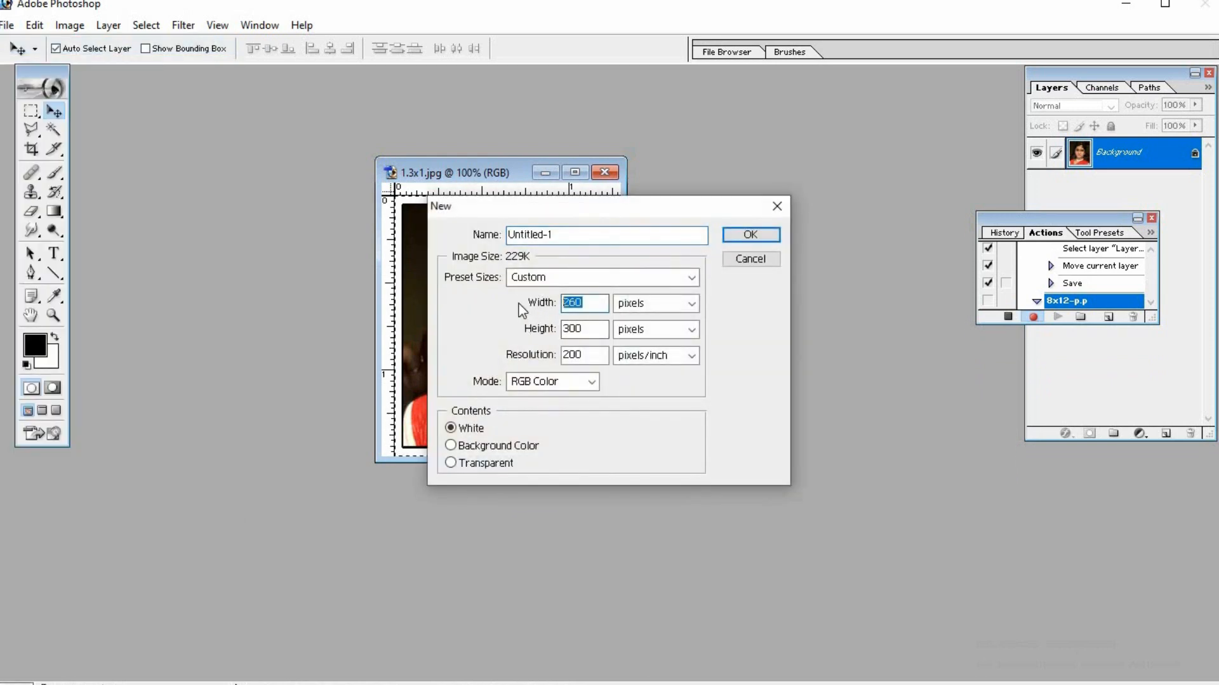
type("8")
key("Tab")
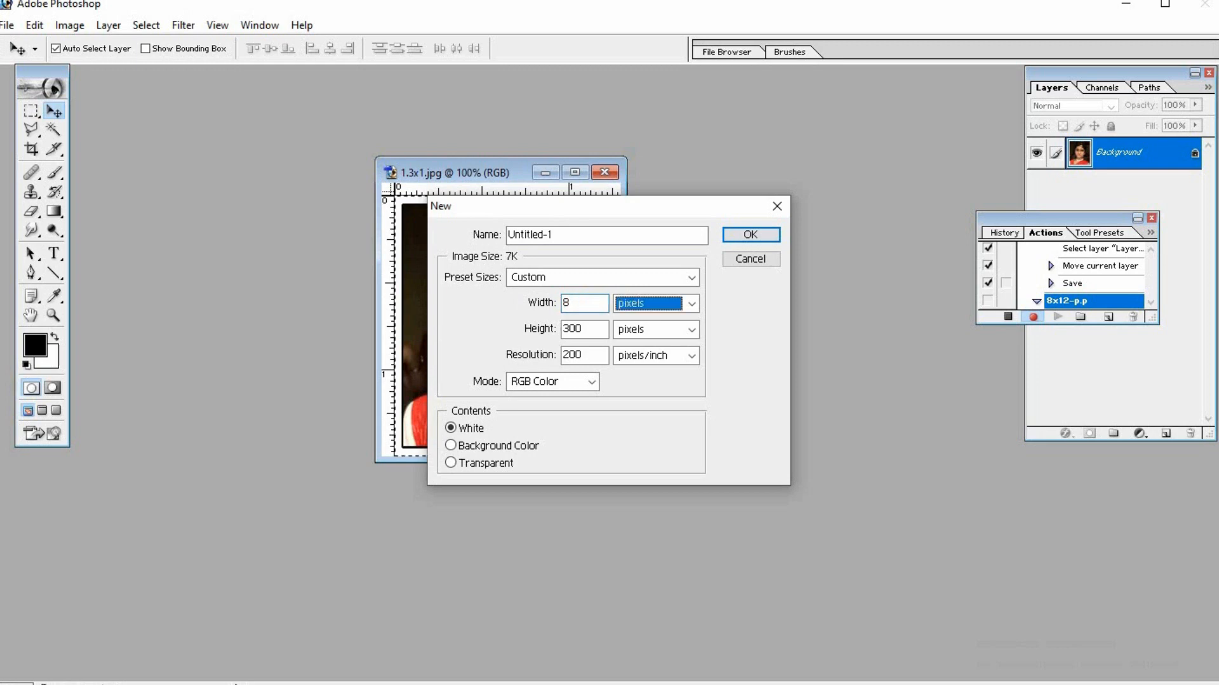
key("Down")
key("Tab")
type("12")
key("Tab")
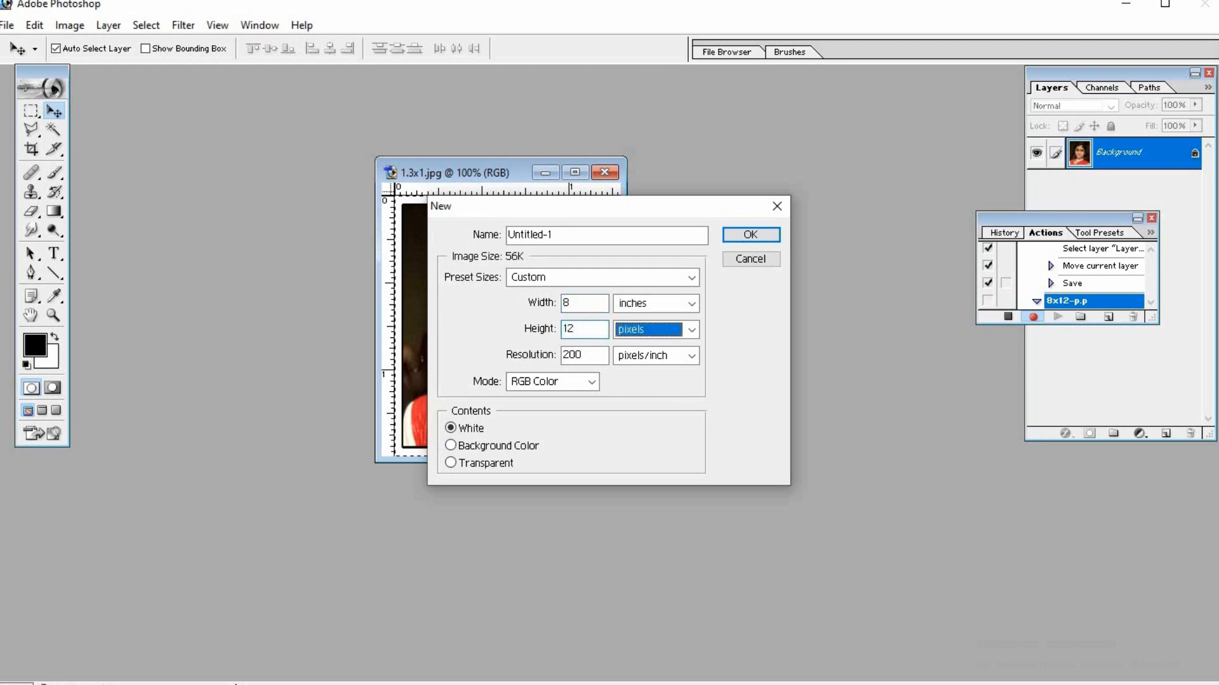
key("Down")
key("Tab")
key("Return")
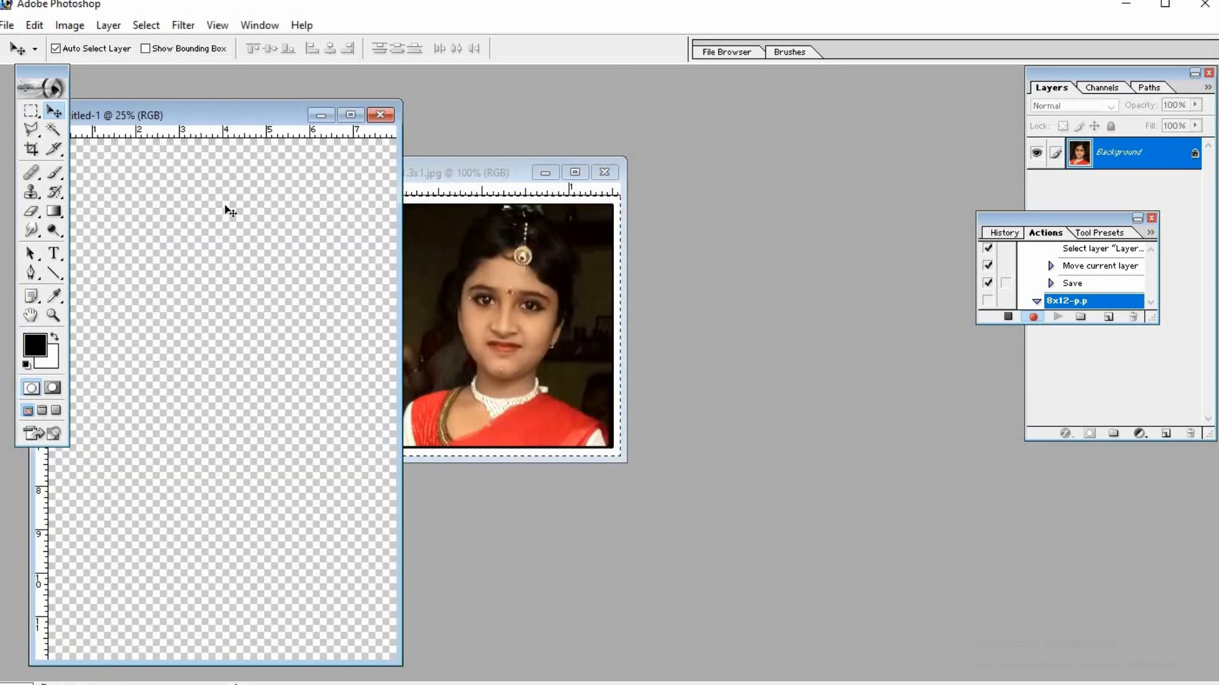
left_click_drag(266, 125, 623, 121)
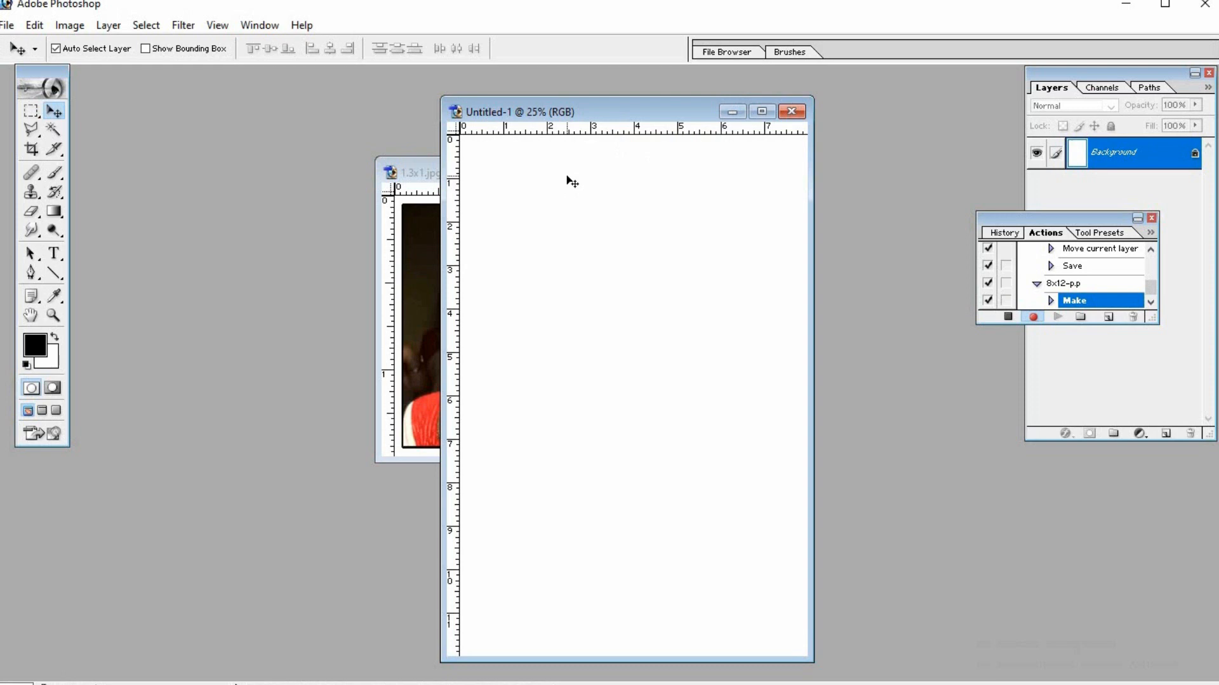
Paste the copied framed photo onto the blank sheet in full-screen view and move it to the sheet's upper-left corner.
key("f")
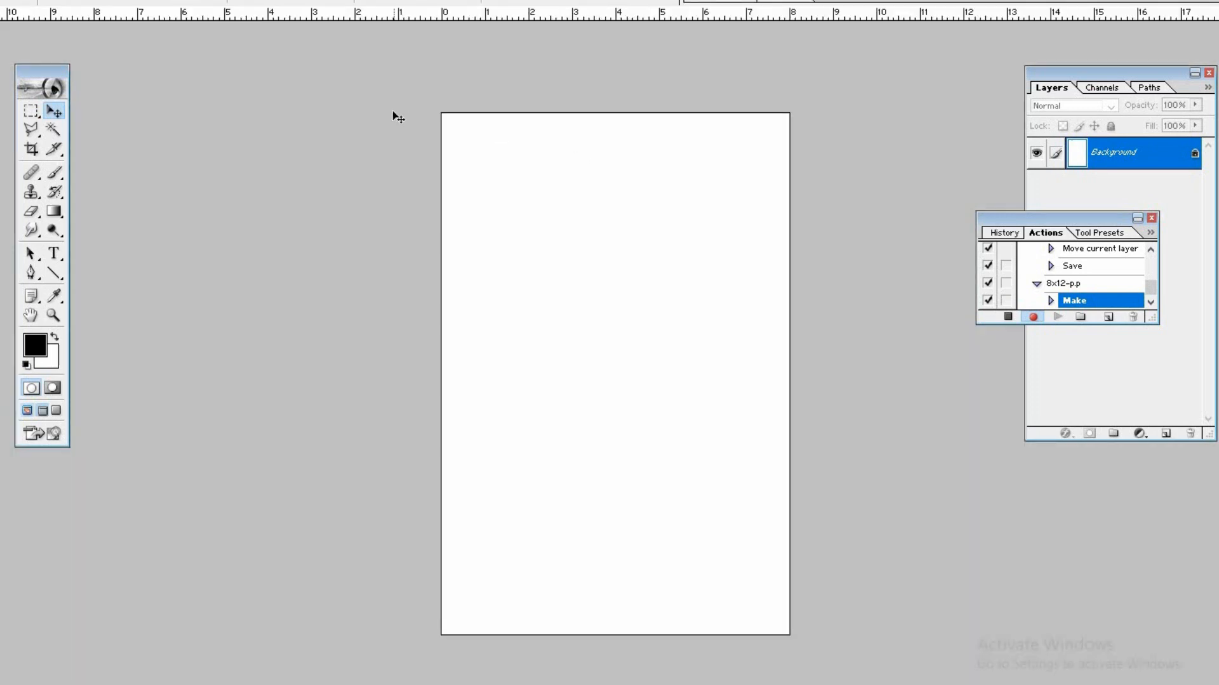
key("ctrl+v")
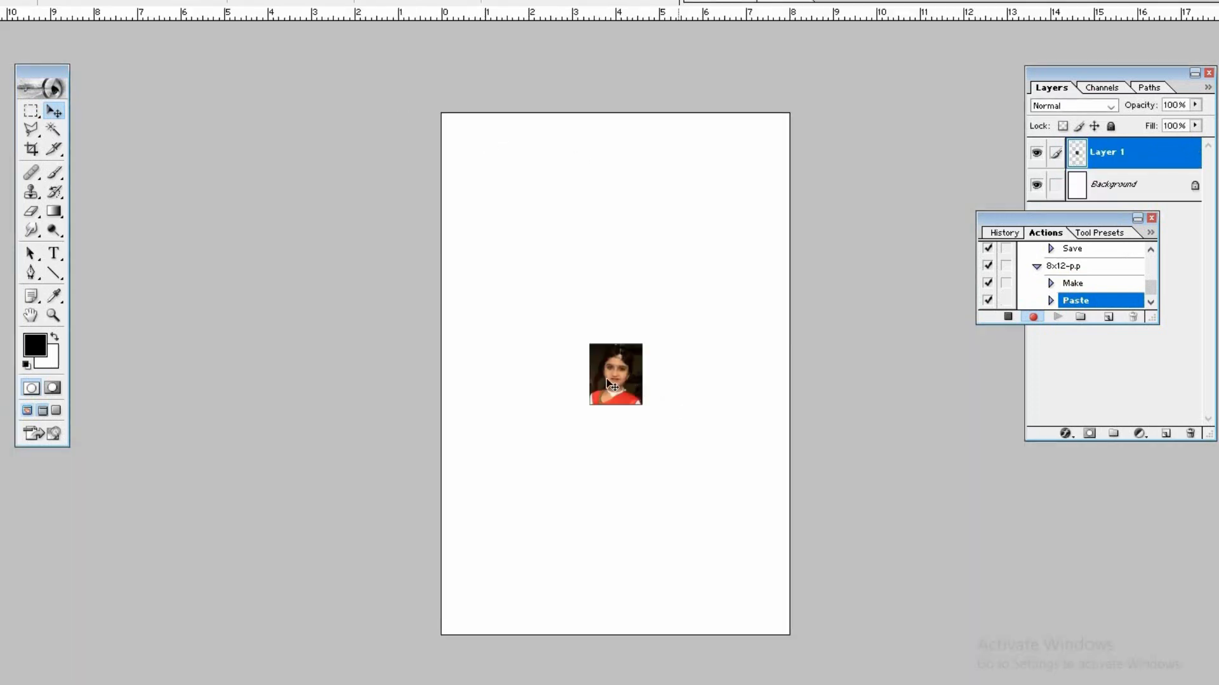
left_click_drag(621, 378, 475, 158)
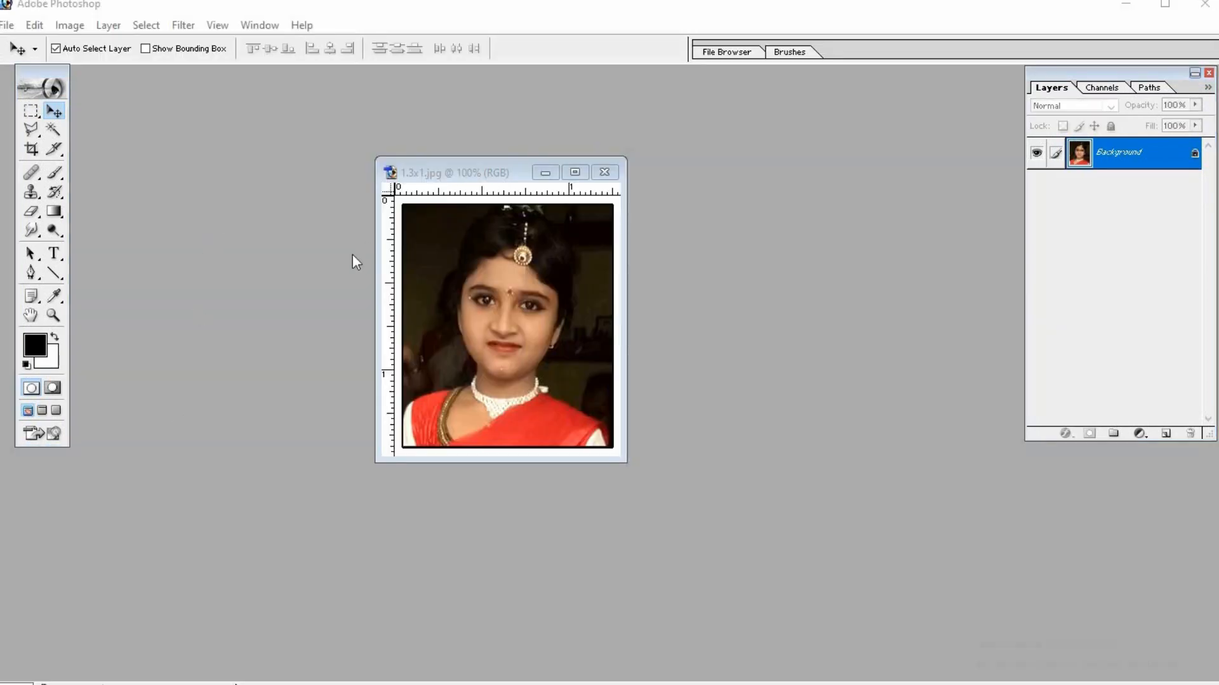
Select the entire 1.3x1.jpg image and start recording a new action named 8x12-p.p. with function key F12 plus Shift.
left_click(463, 169)
key("ctrl+a")
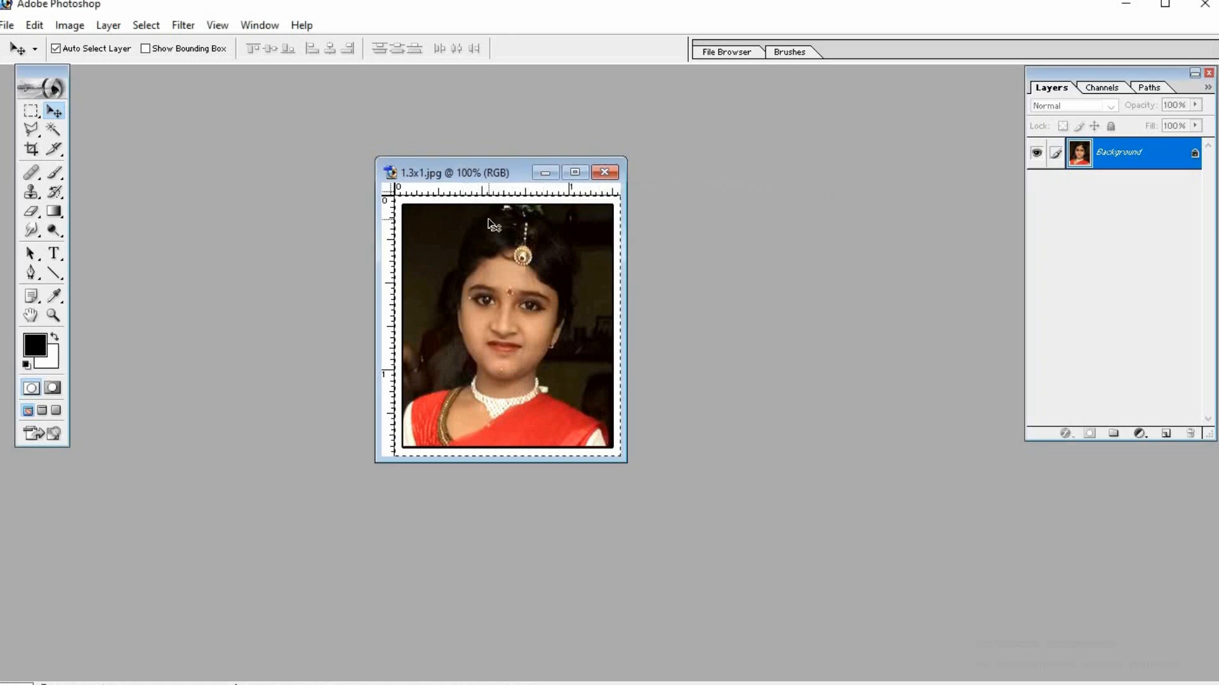
left_click(250, 28)
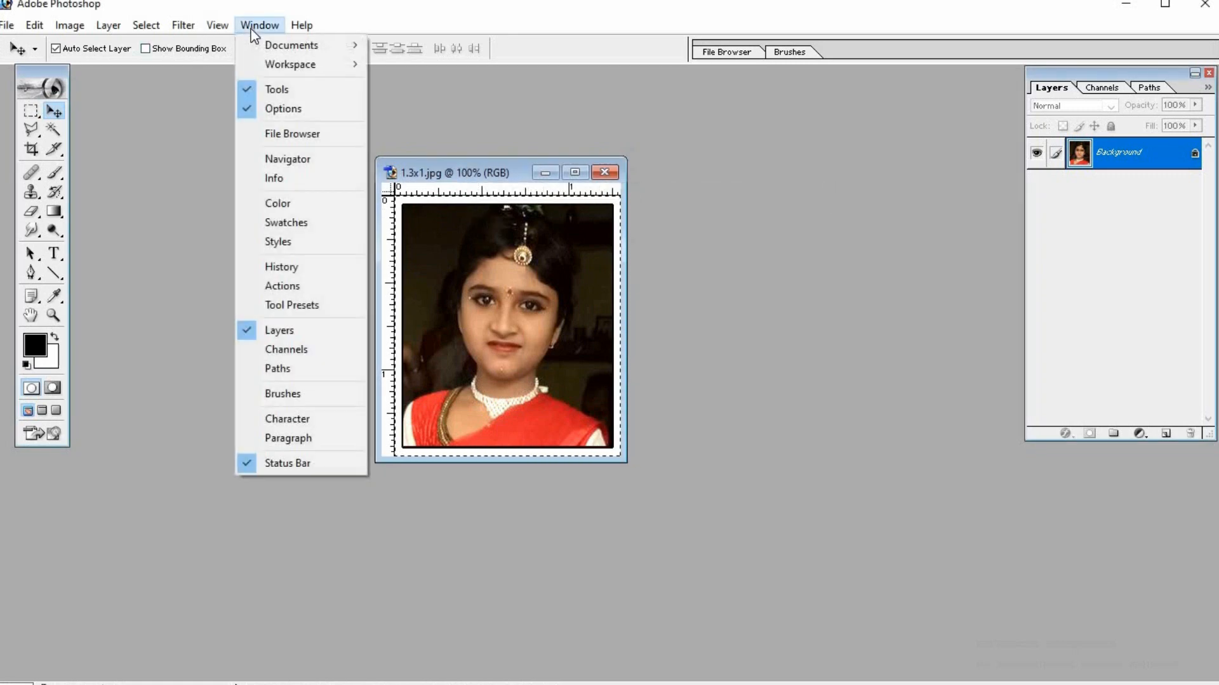
left_click(313, 296)
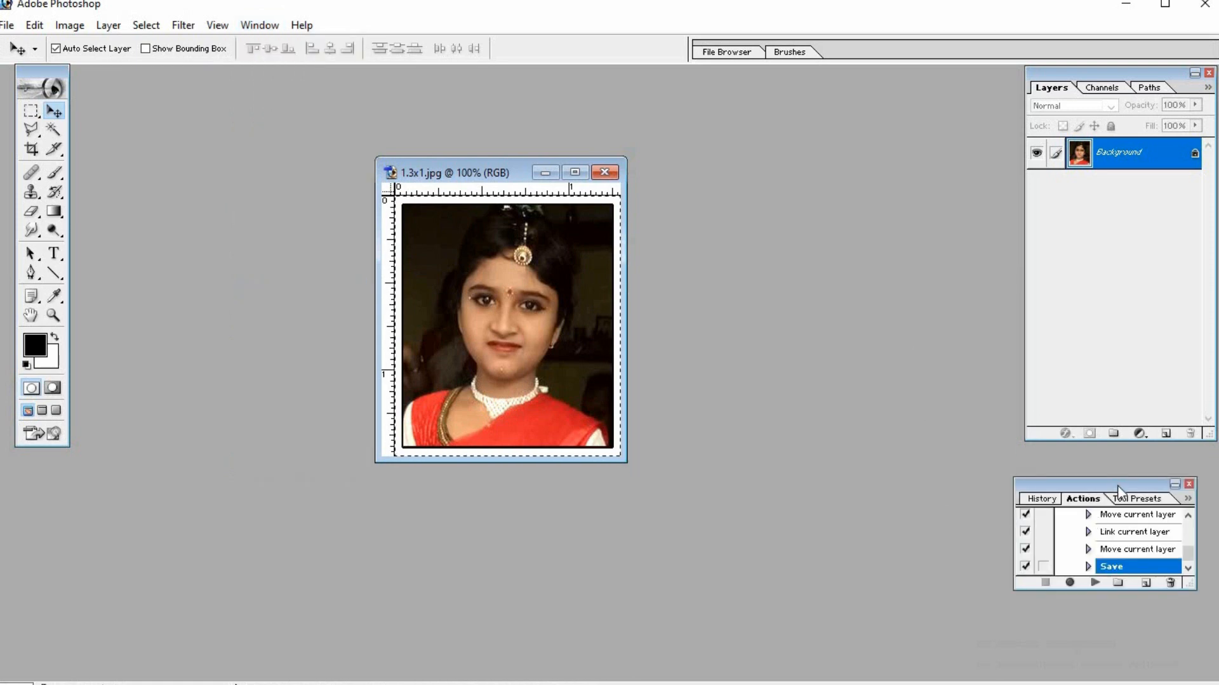
left_click_drag(1116, 484, 1112, 461)
left_click(1184, 475)
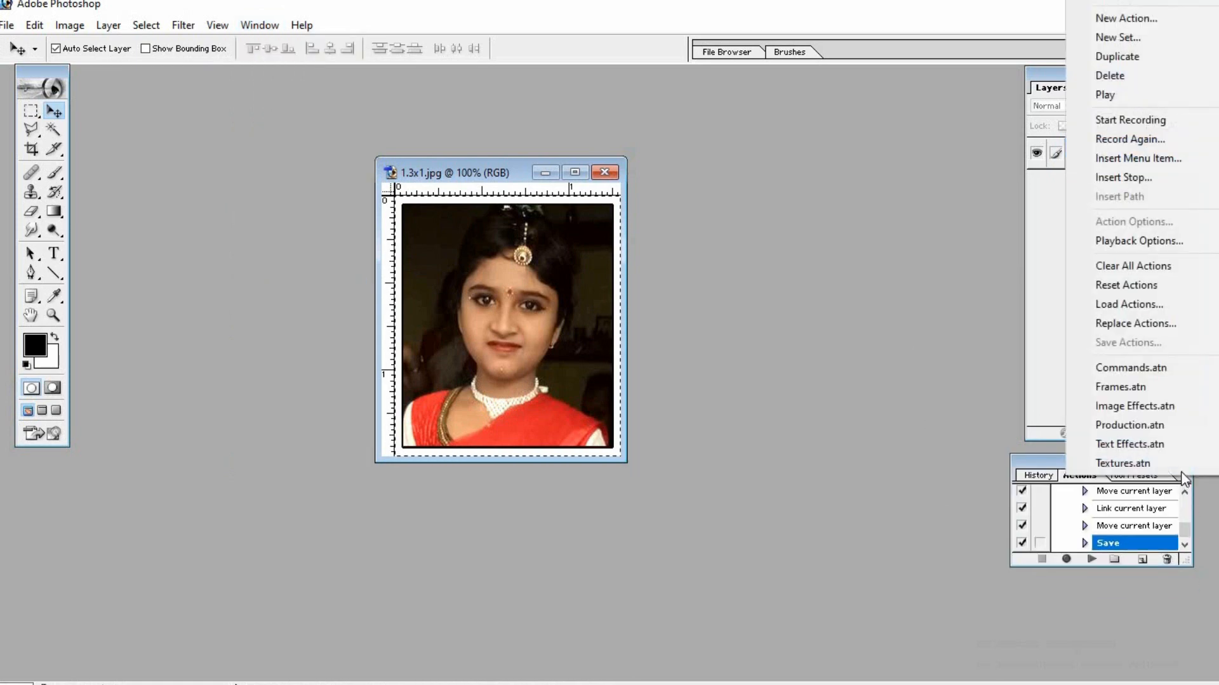
left_click(1122, 18)
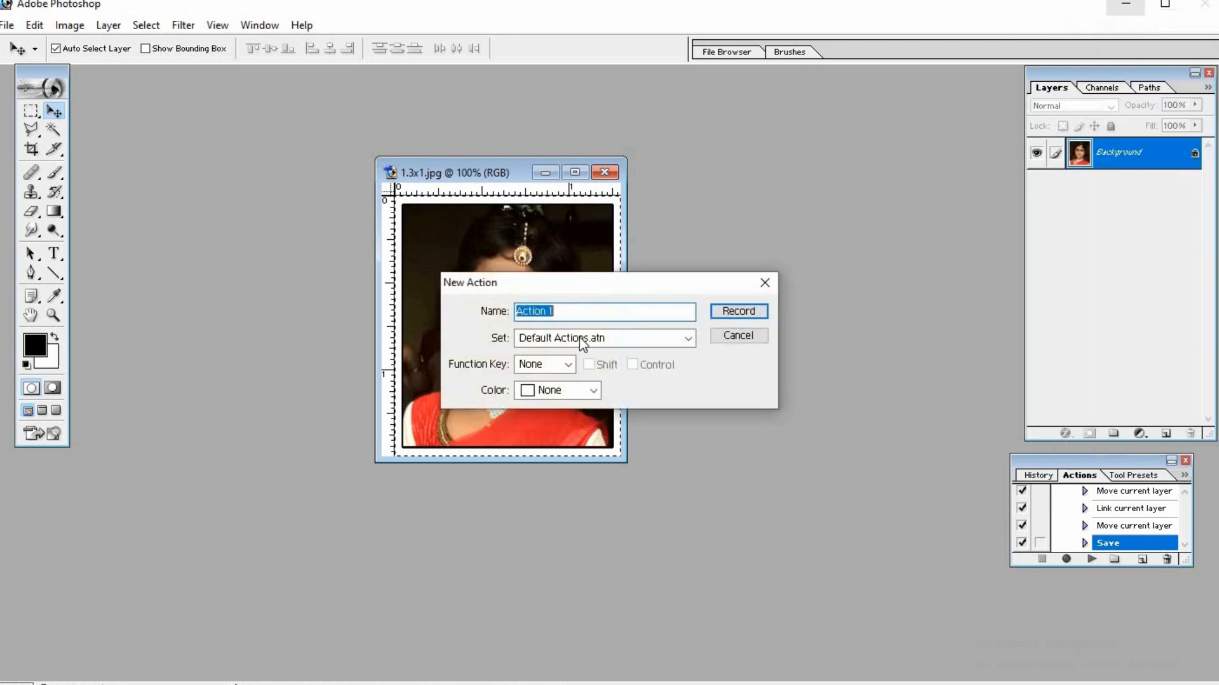
type("8x")
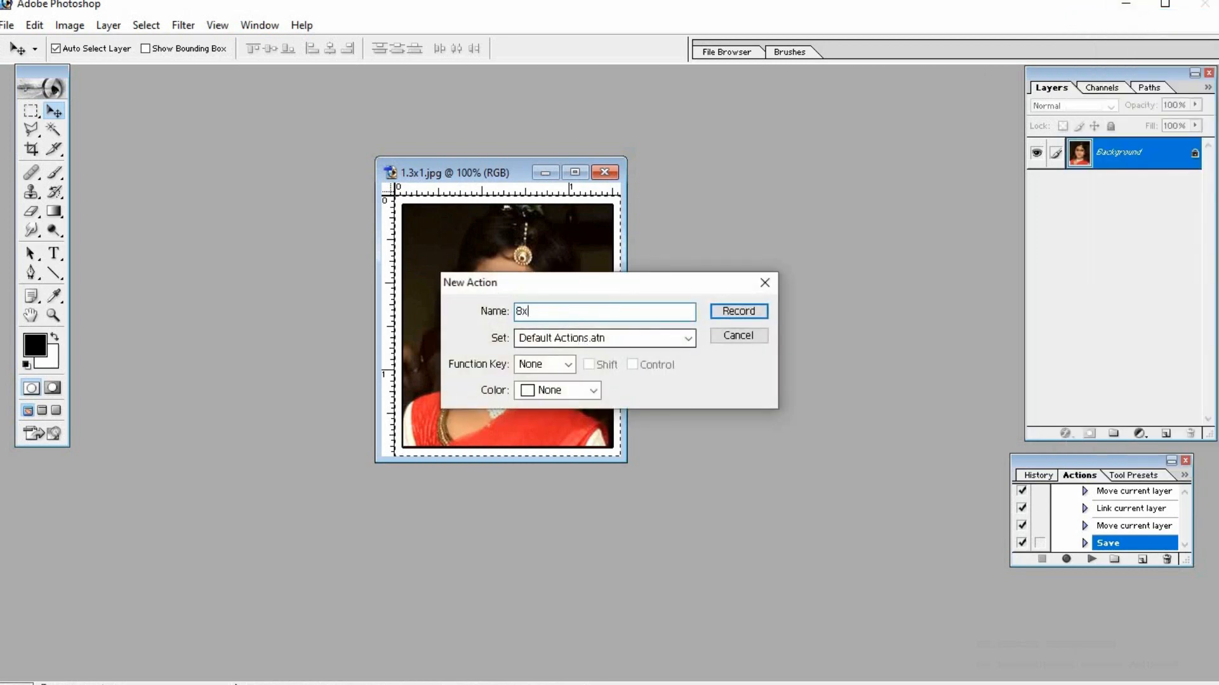
type("12-p.")
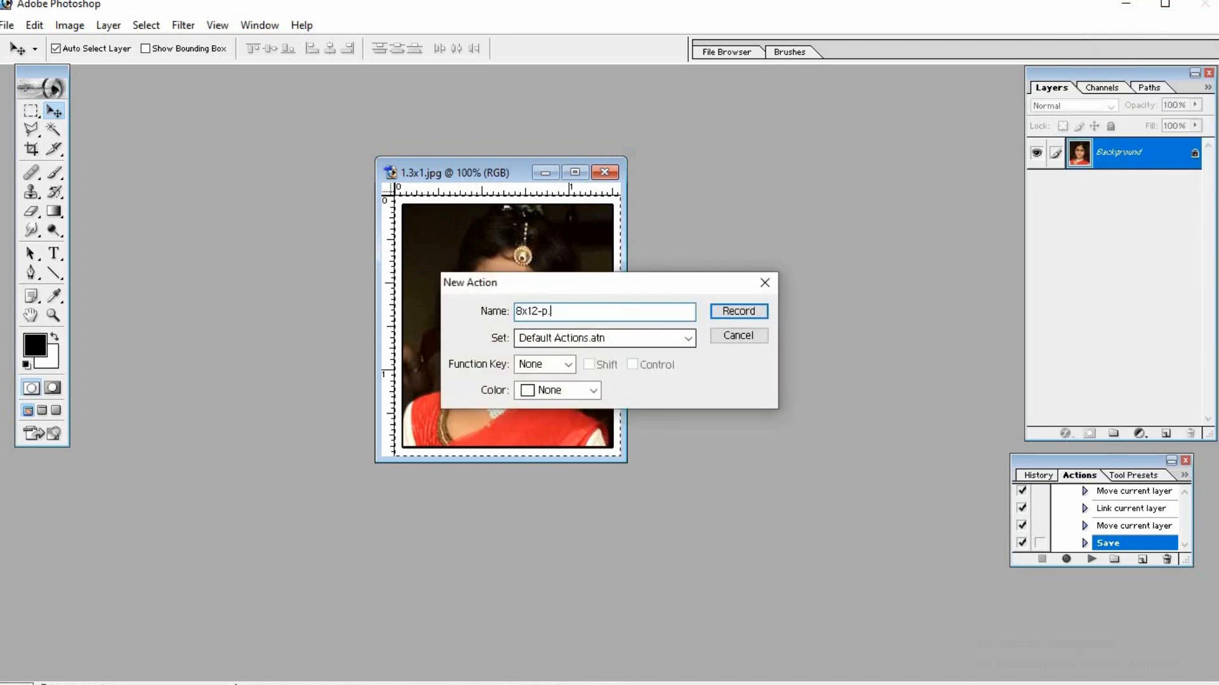
type("p.")
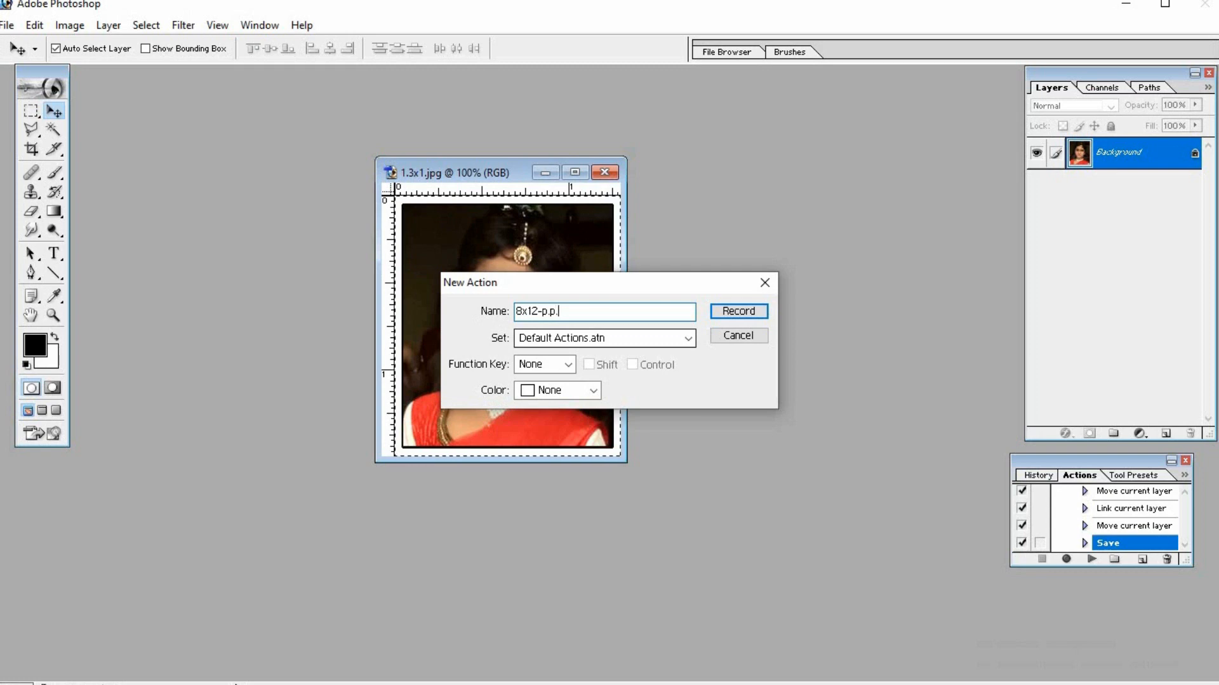
left_click(568, 366)
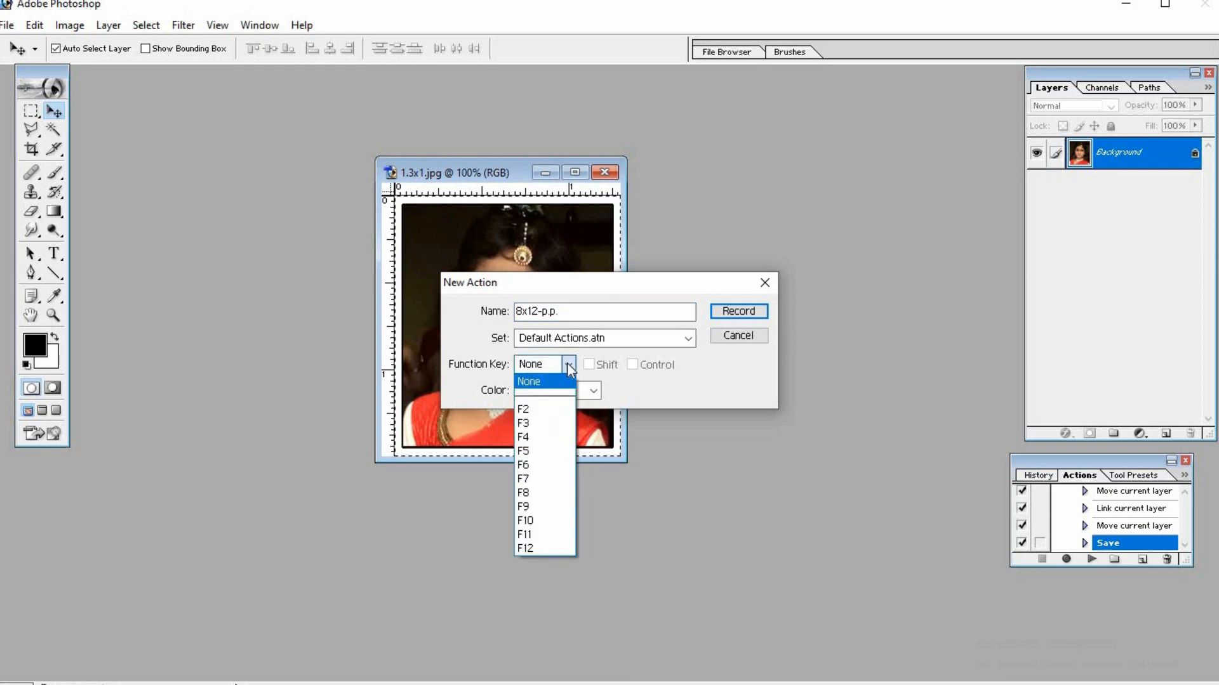
left_click(533, 546)
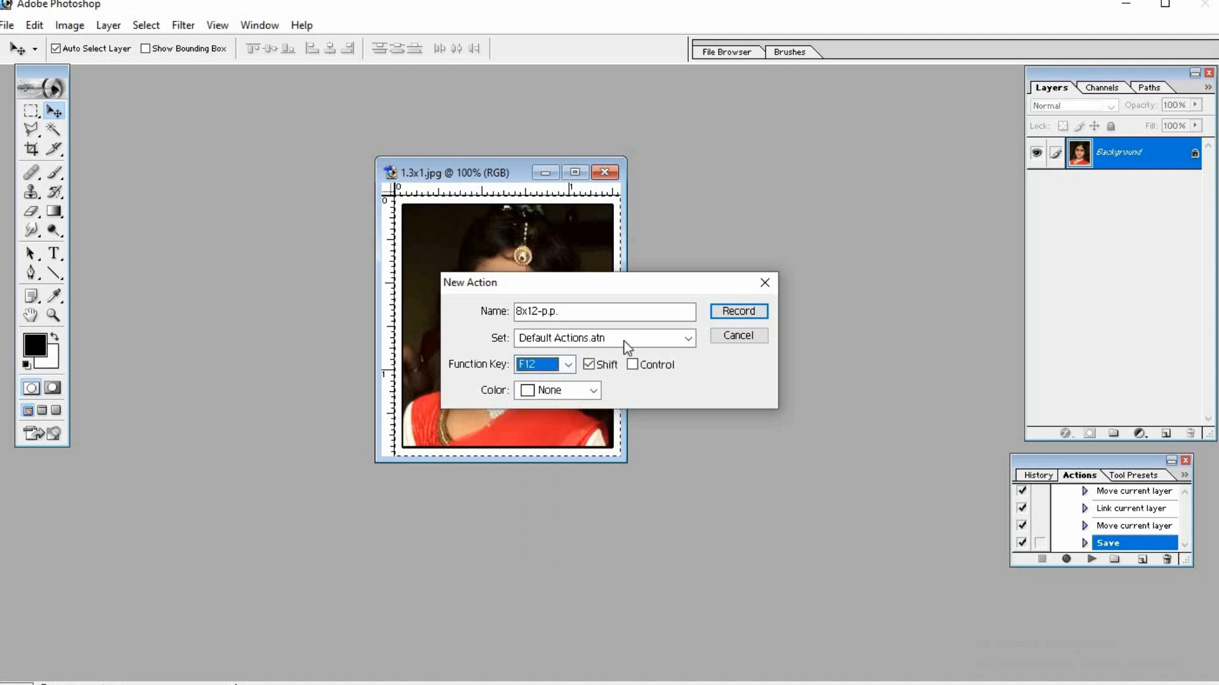
left_click(722, 311)
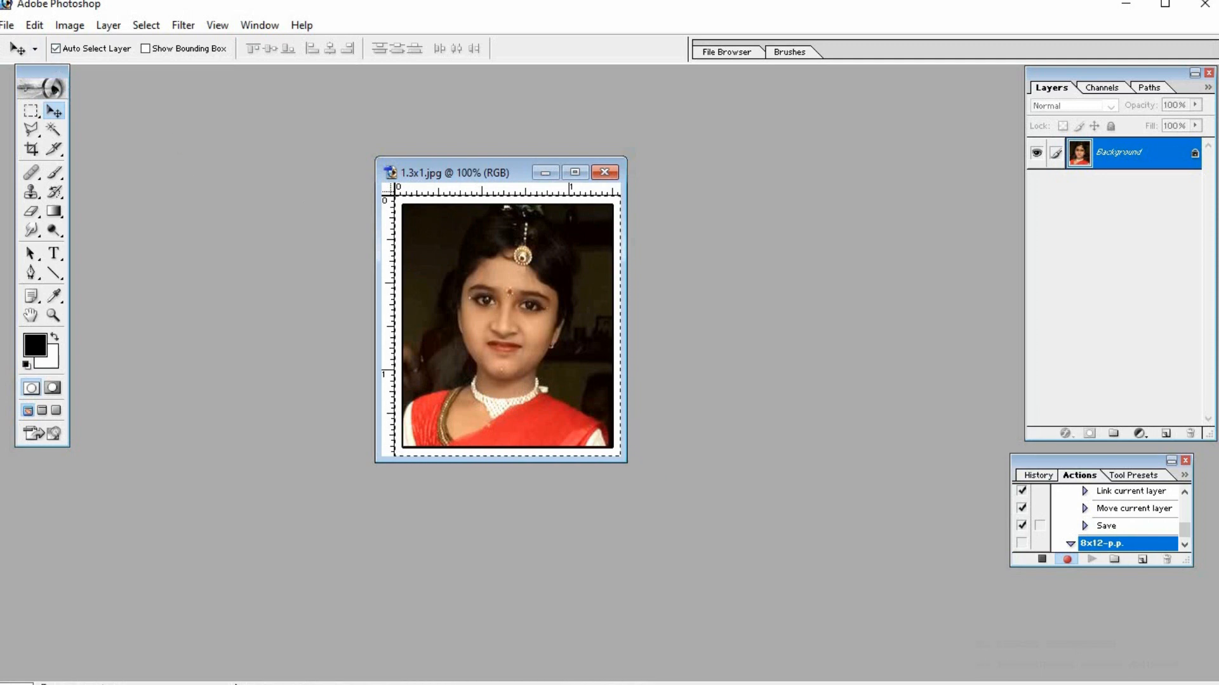
Create a white document 8 inches wide and 12 inches high at 200 pixels/inch, and move and widen its window.
left_click(10, 27)
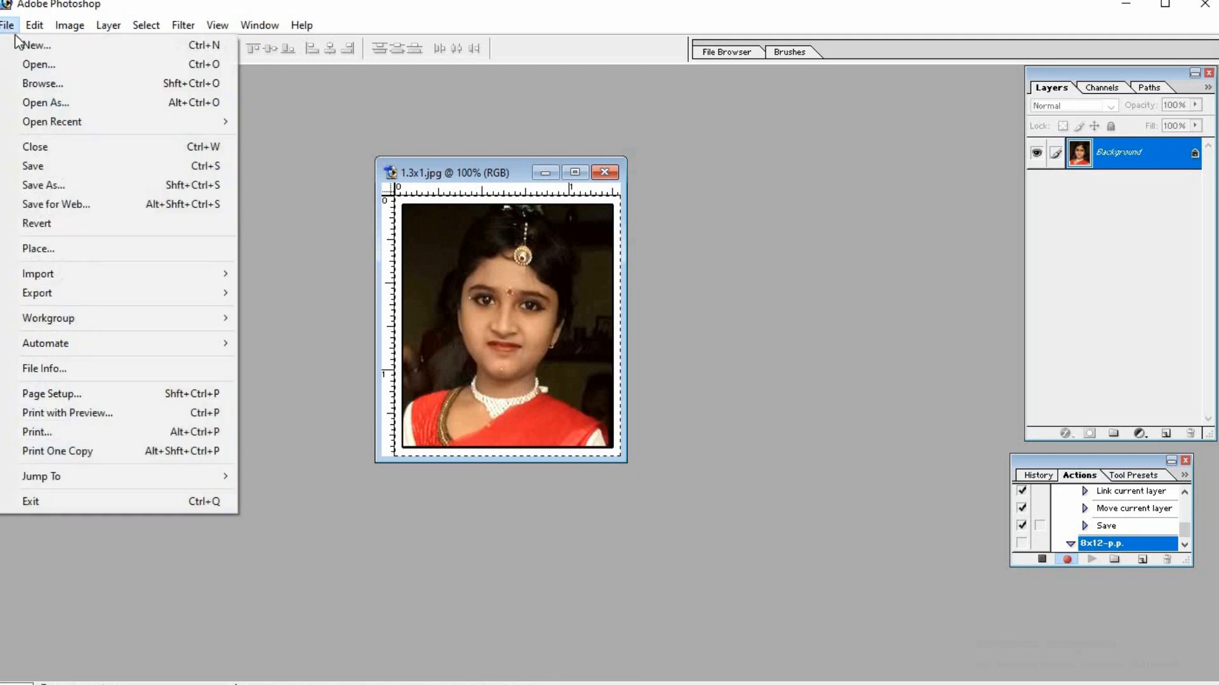
left_click(47, 47)
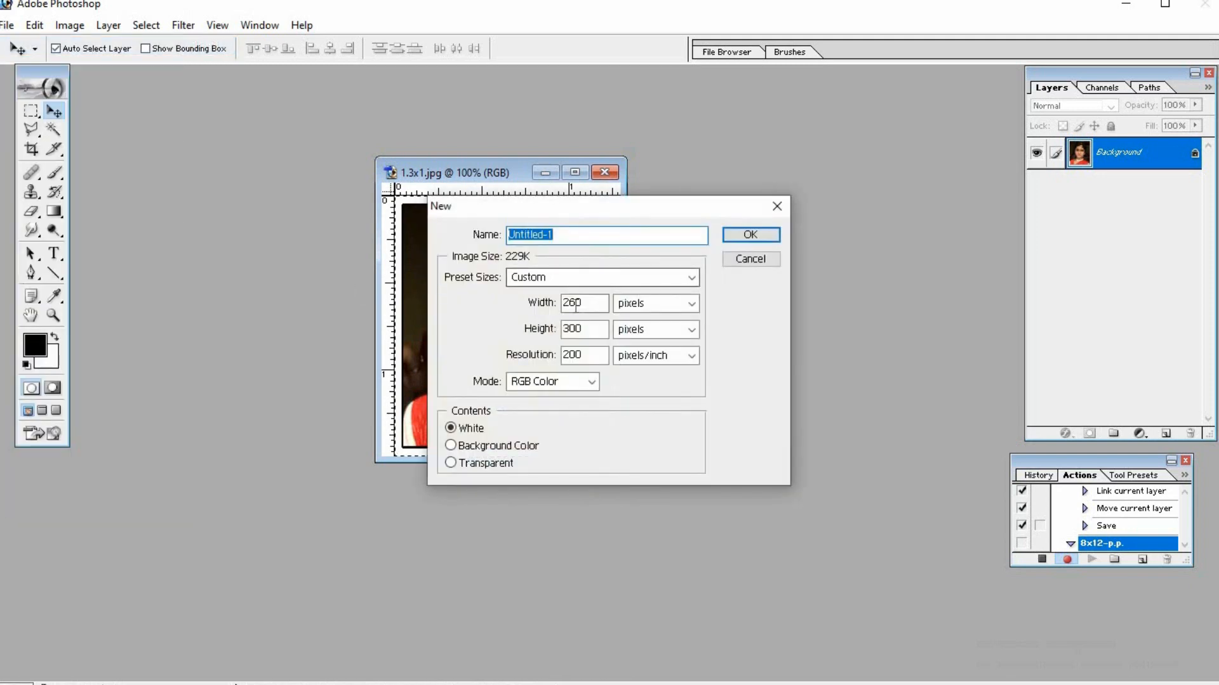
left_click_drag(582, 304, 523, 306)
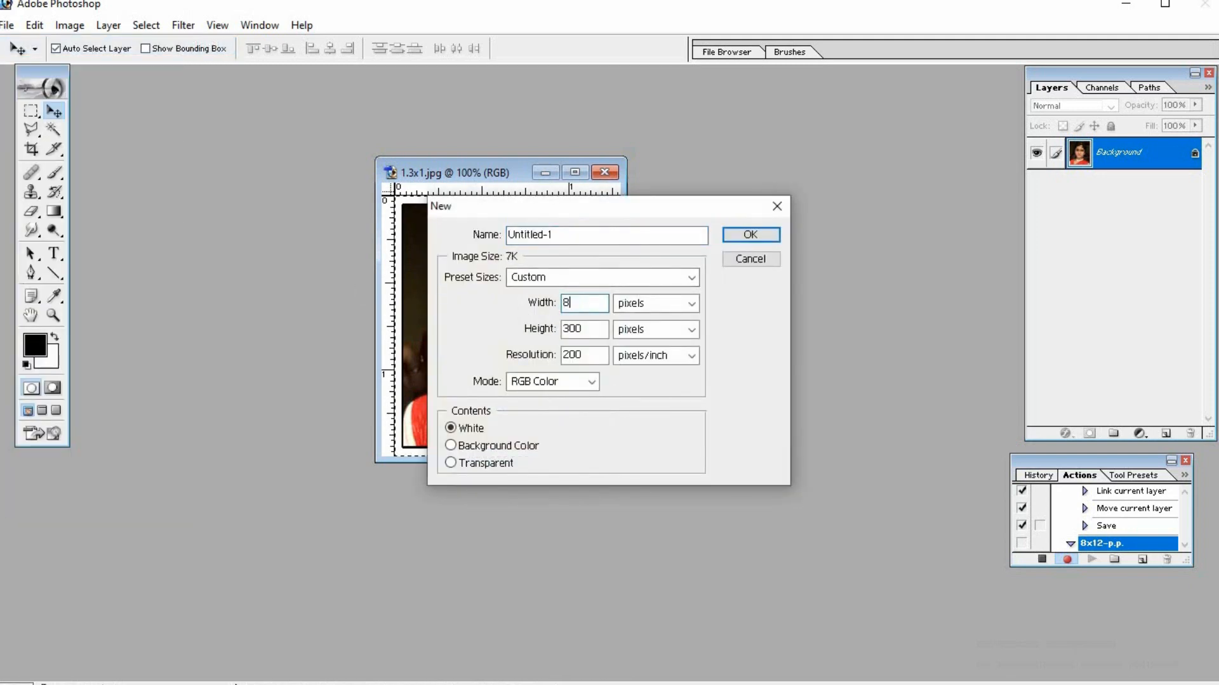
type("8")
key("Tab")
key("Down")
key("Tab")
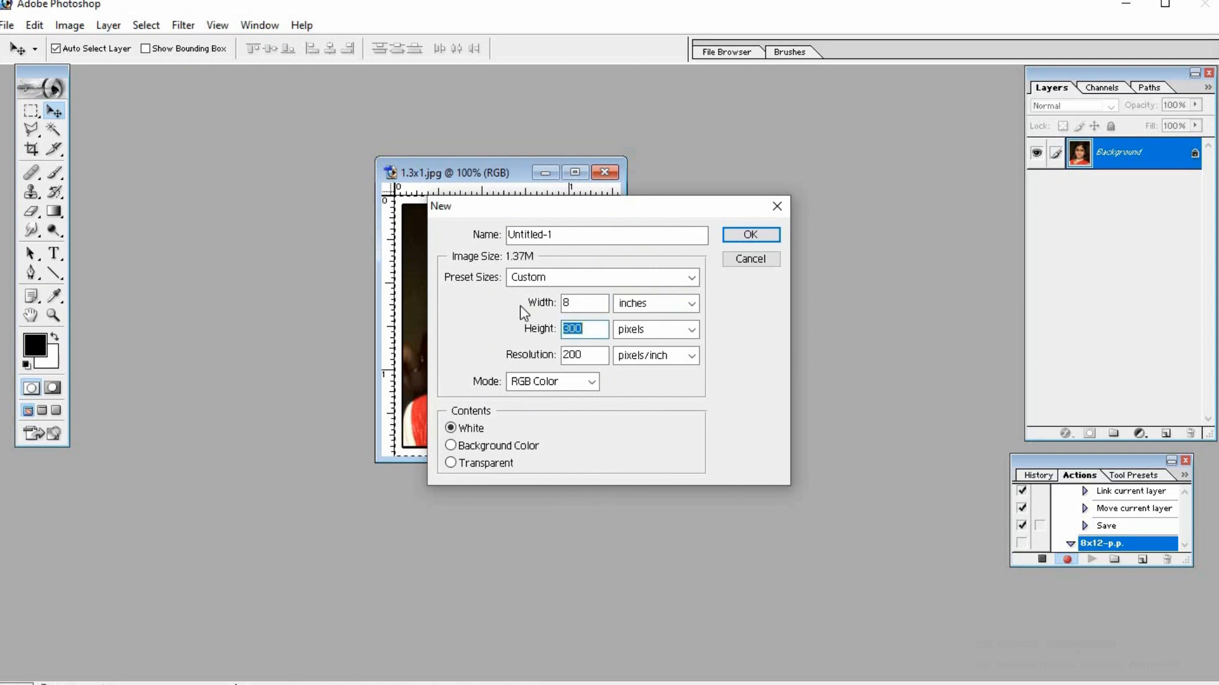
type("12")
key("Tab")
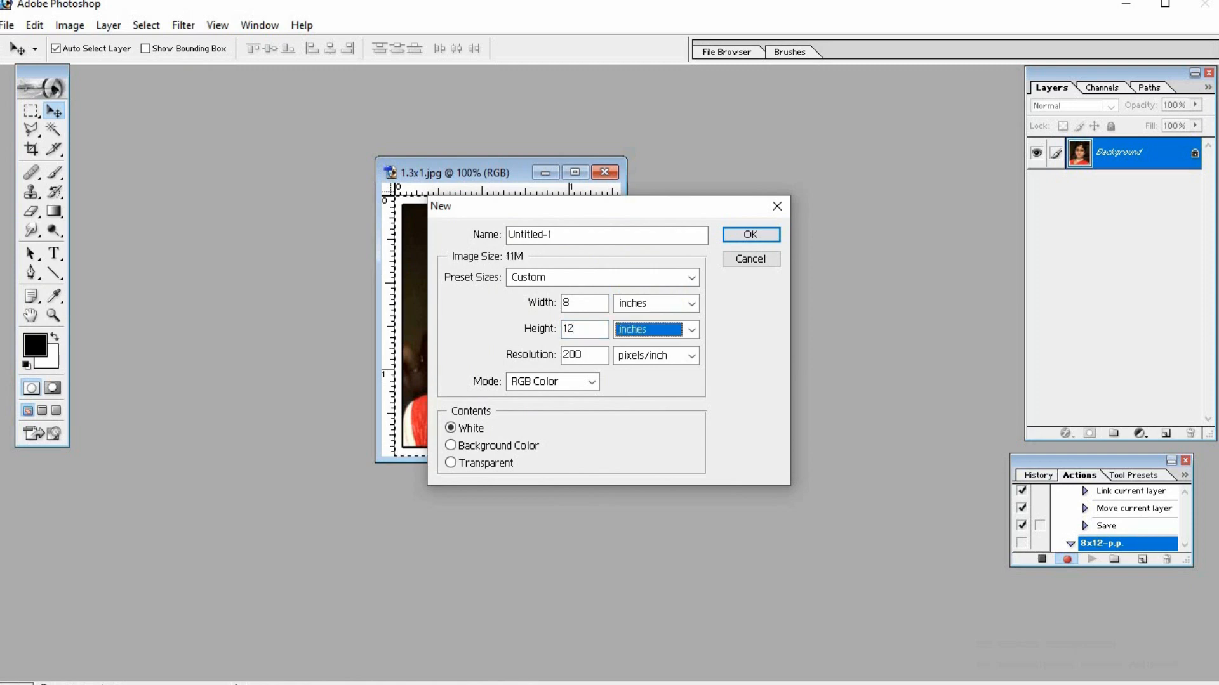
key("Return")
left_click_drag(222, 110, 697, 121)
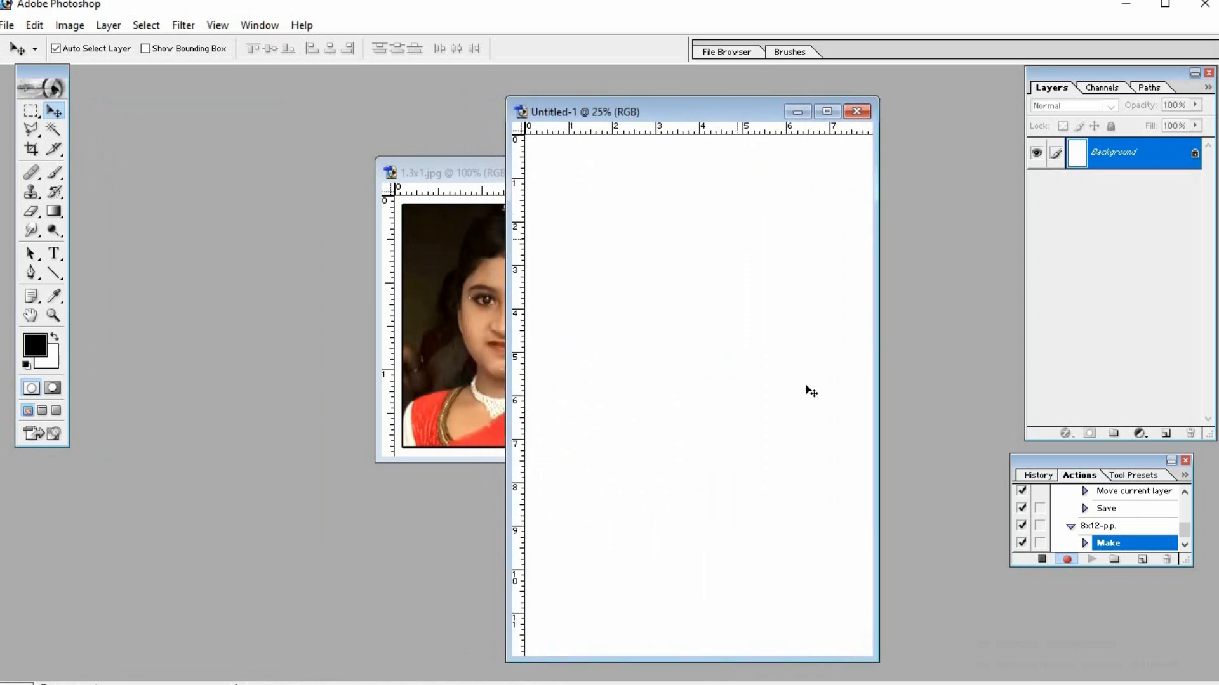
left_click_drag(901, 368, 920, 367)
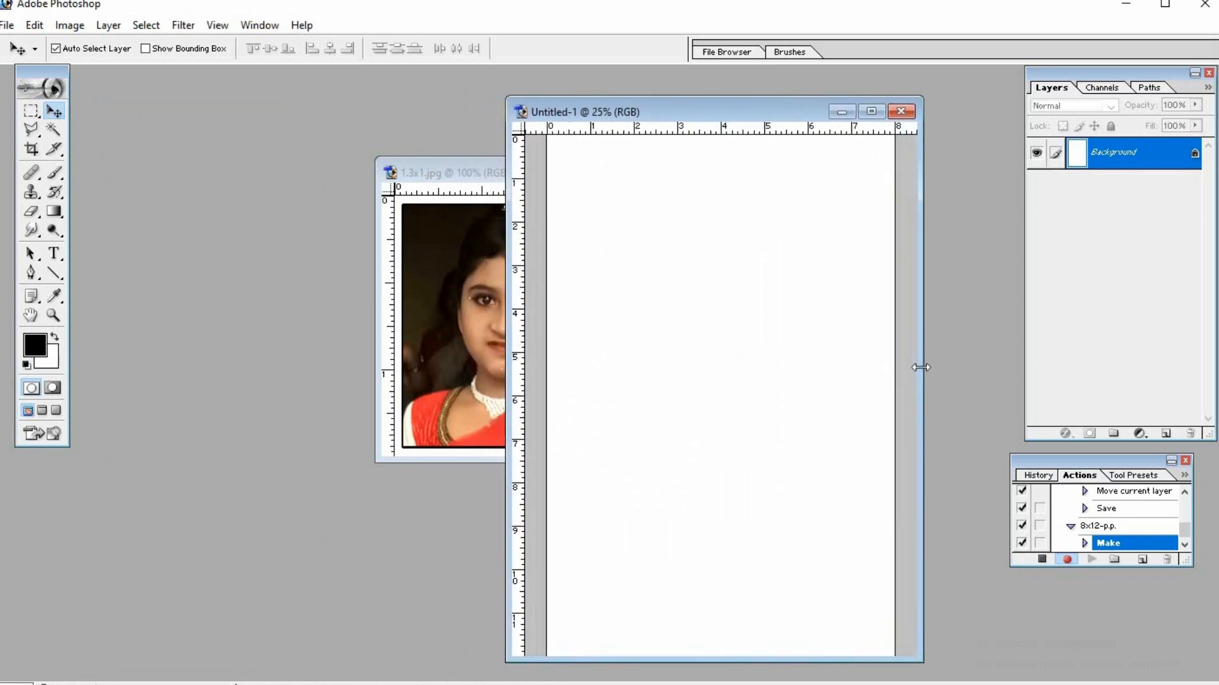
Paste the framed photo into the sheet's upper-left corner and place a duplicate beside it with a narrow gap.
key("ctrl+v")
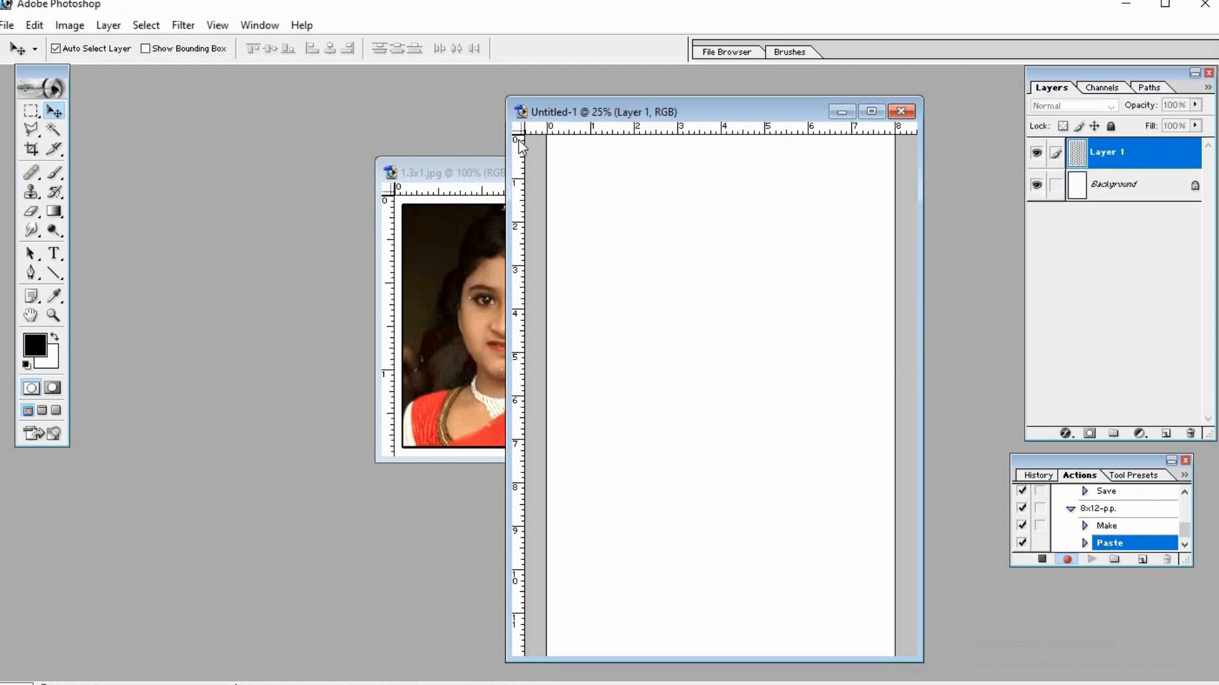
left_click_drag(721, 406, 581, 184)
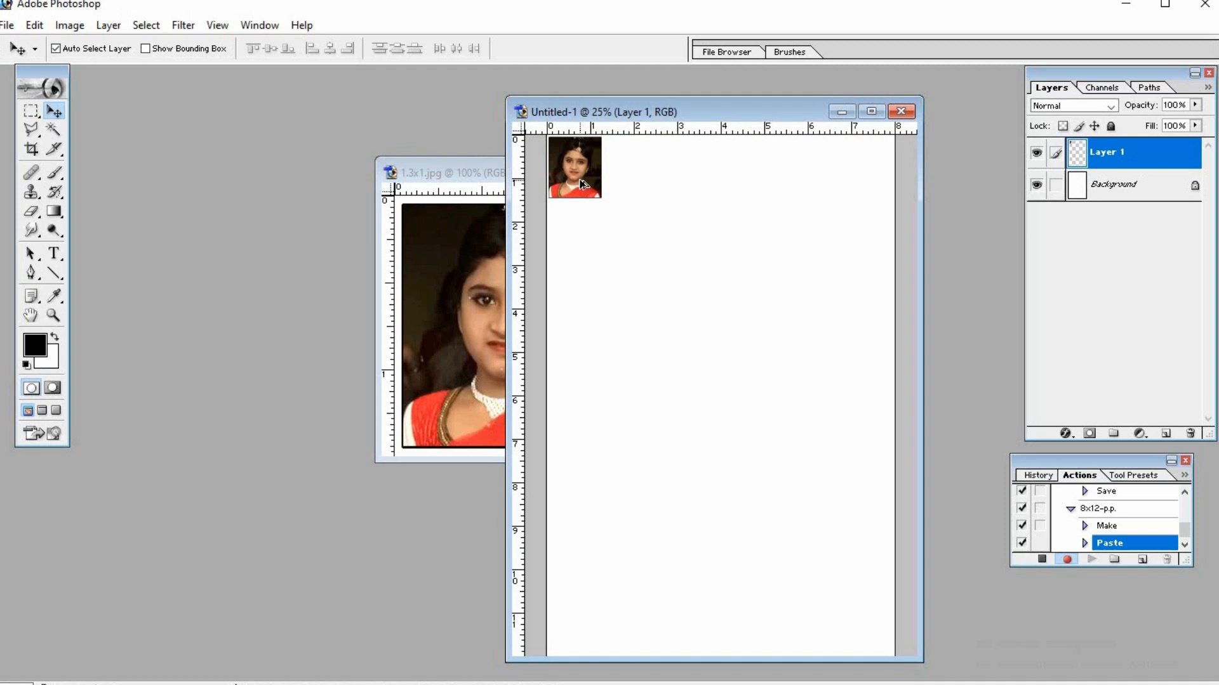
left_click_drag(582, 184, 633, 176)
key("z")
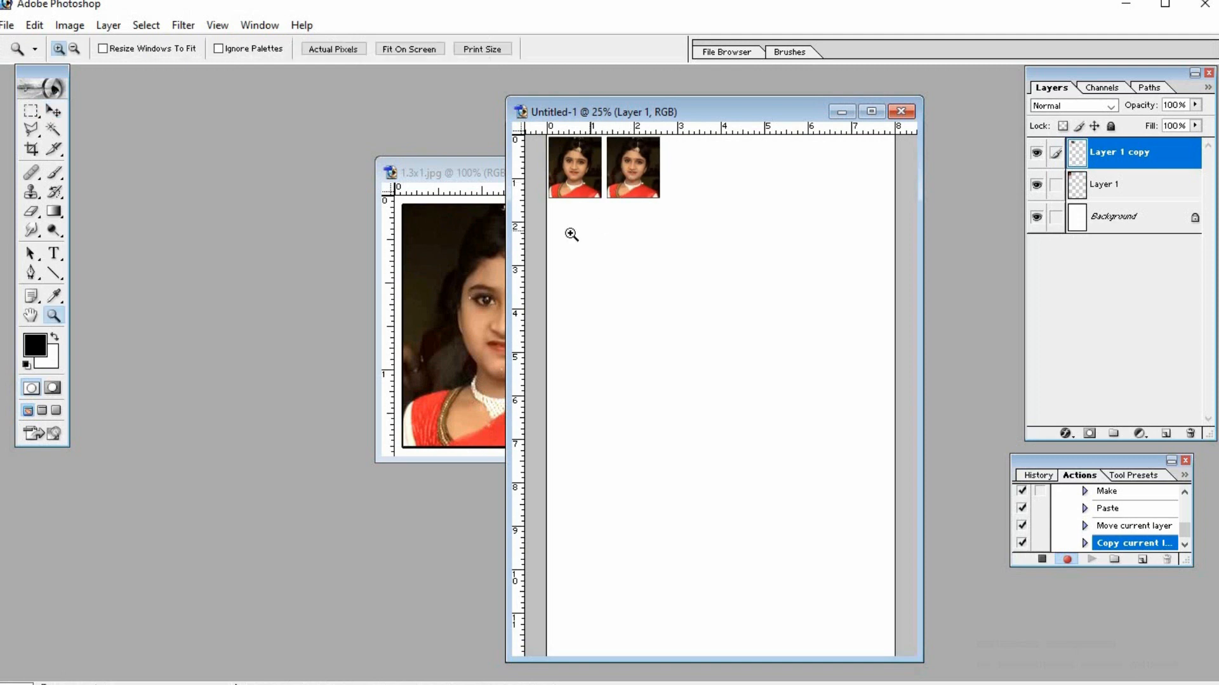
left_click_drag(572, 234, 958, 115)
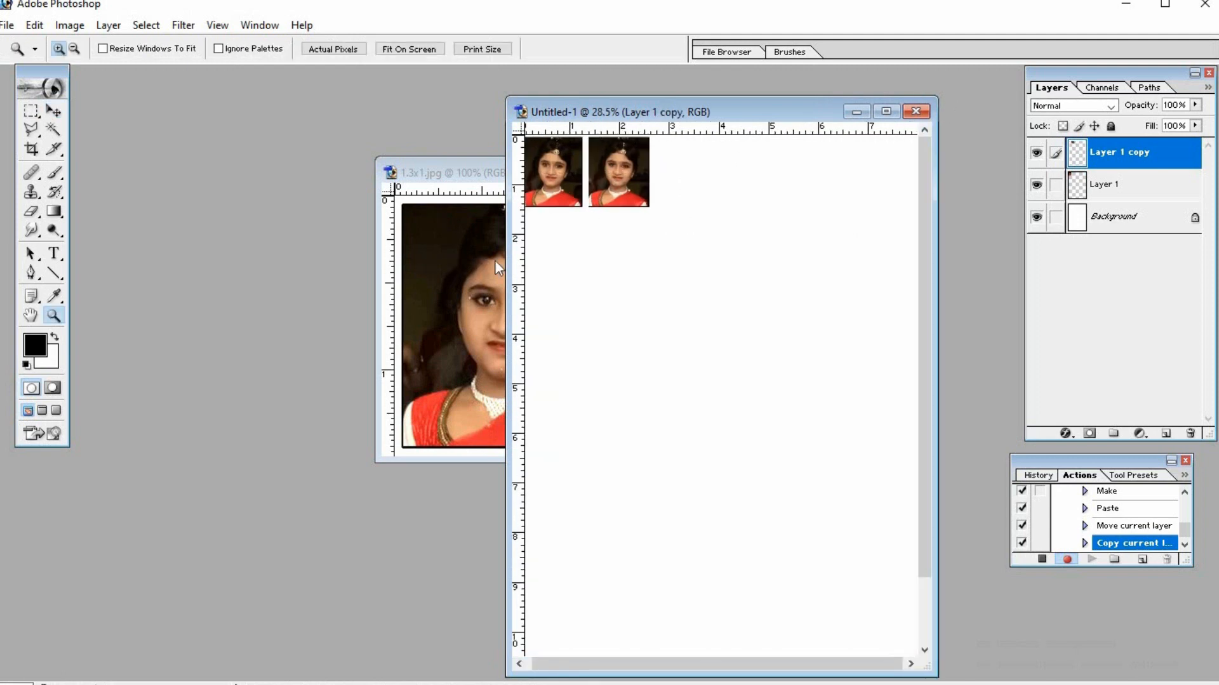
left_click_drag(459, 267, 400, 260)
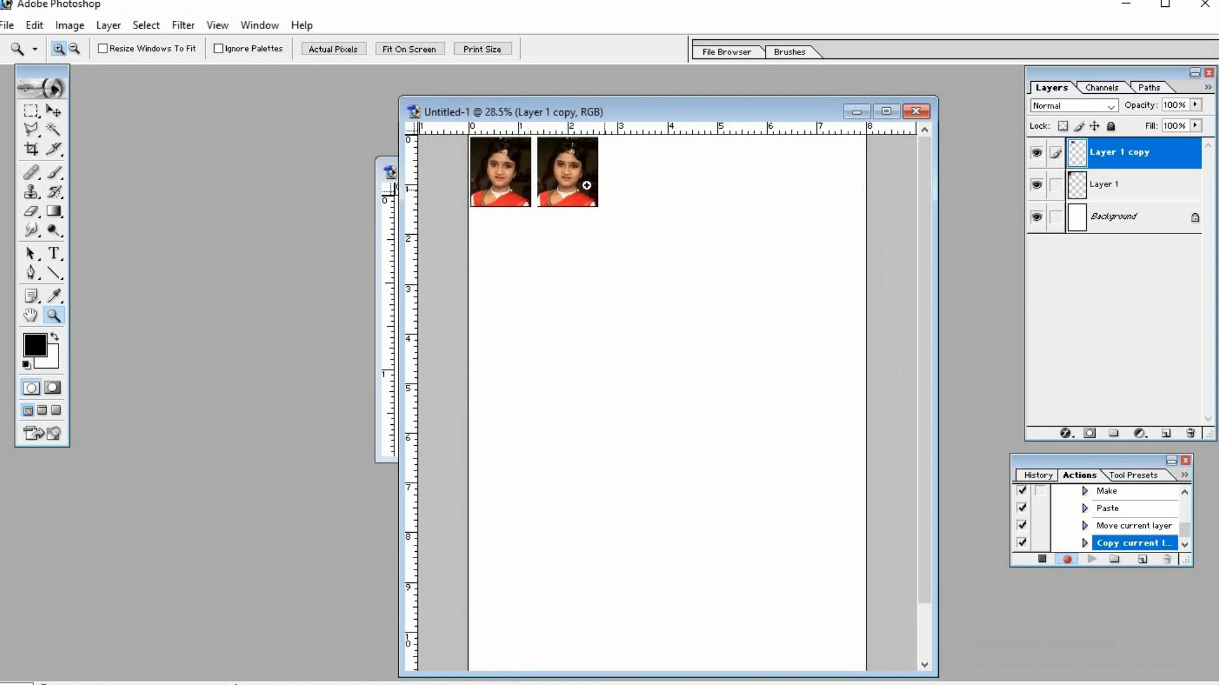
key("v")
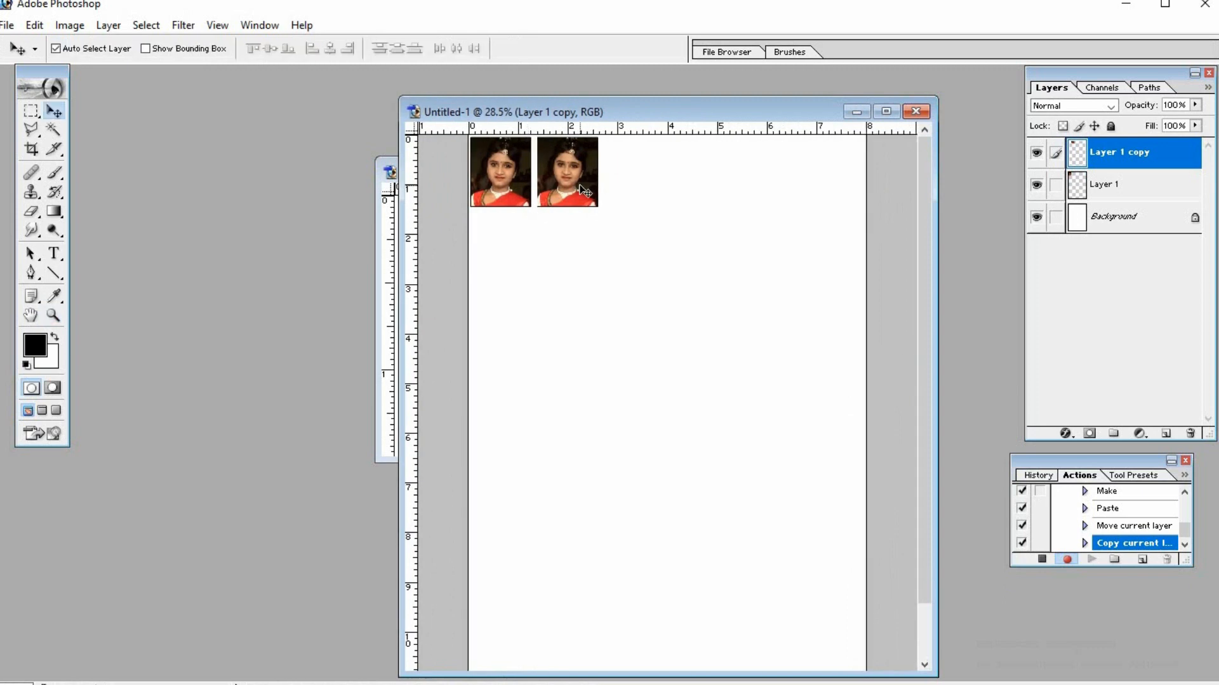
key("shift+Left")
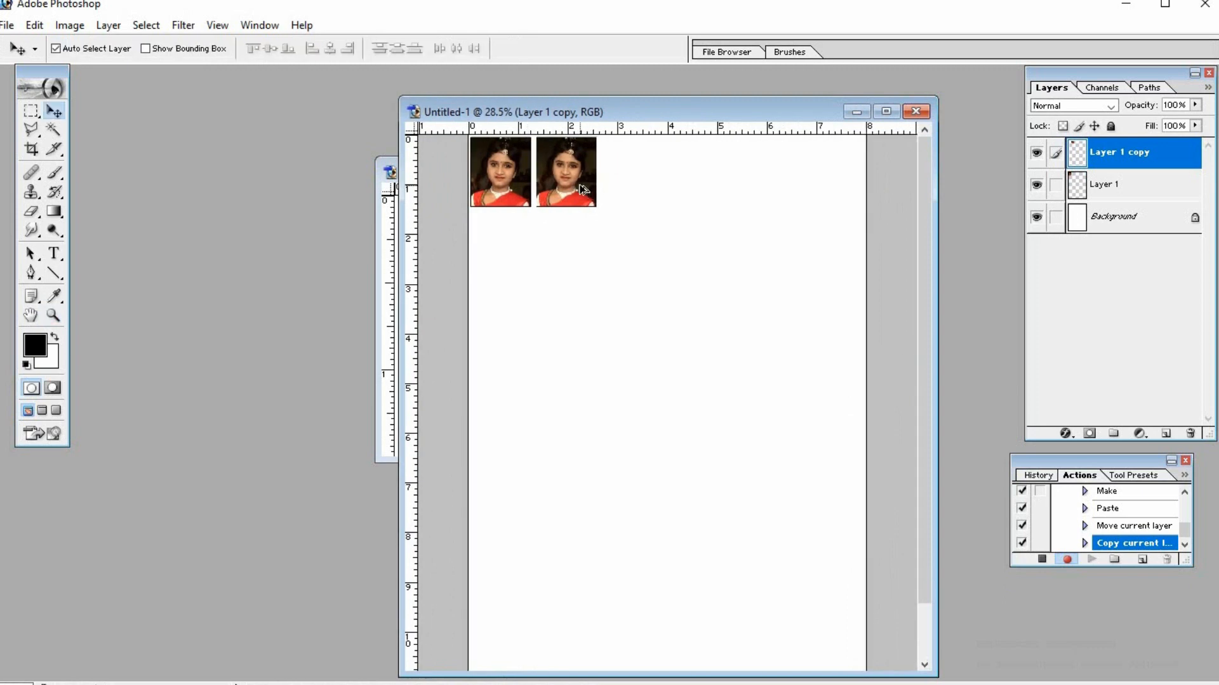
Duplicate the photo across the top of the sheet to complete a row of six.
key("alt+shift+Right")
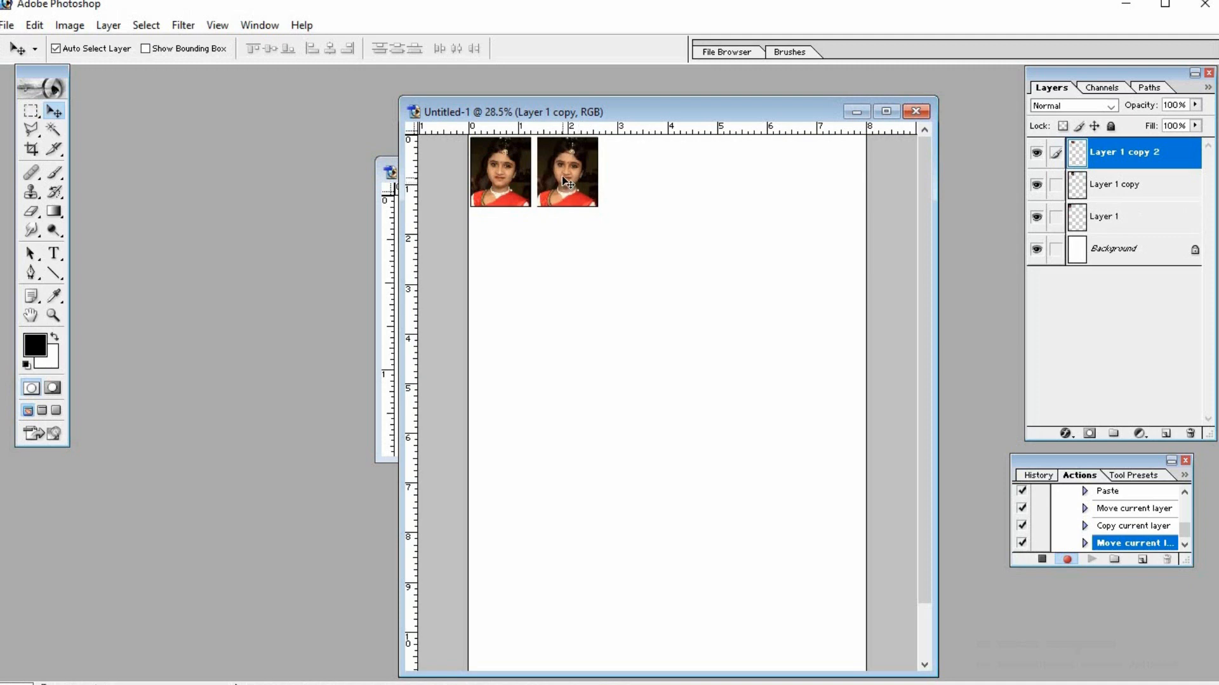
left_click_drag(561, 176, 833, 196)
key("alt+shift+Right")
key("alt+shift+Right")
key("alt+shift+Right")
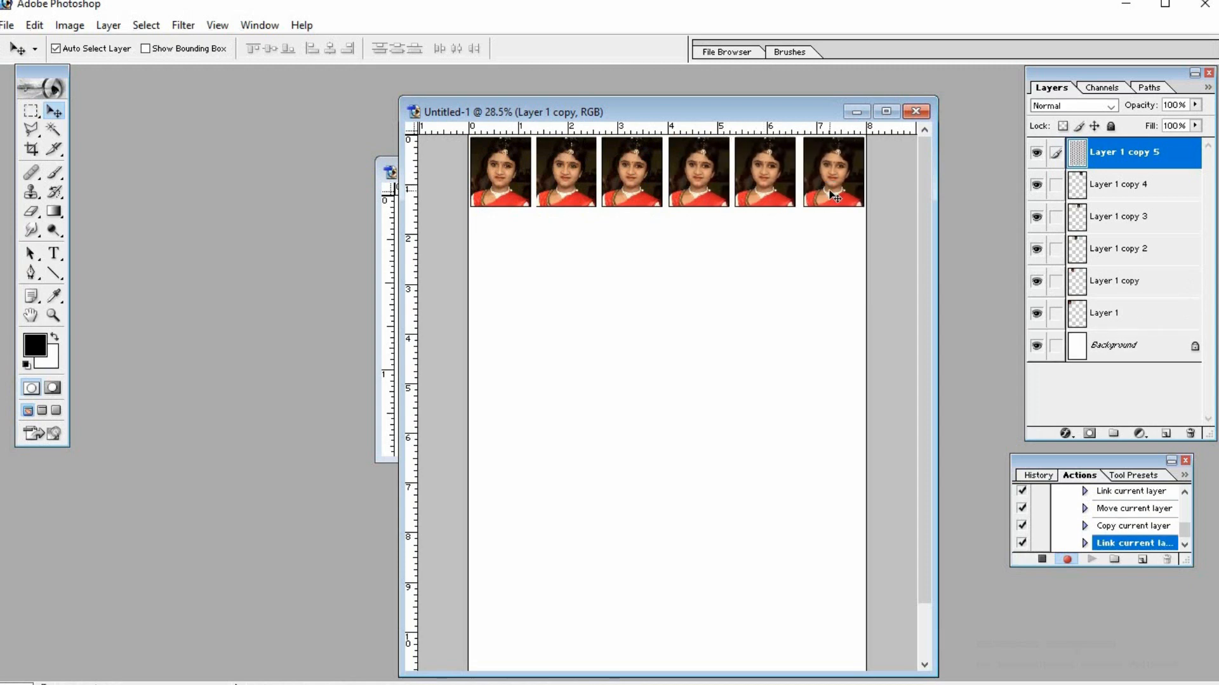
Nudge the sixth photo left and the first three photos slightly right to even out the row's spacing.
key("shift+Left")
key("shift+Left")
key("shift+Left")
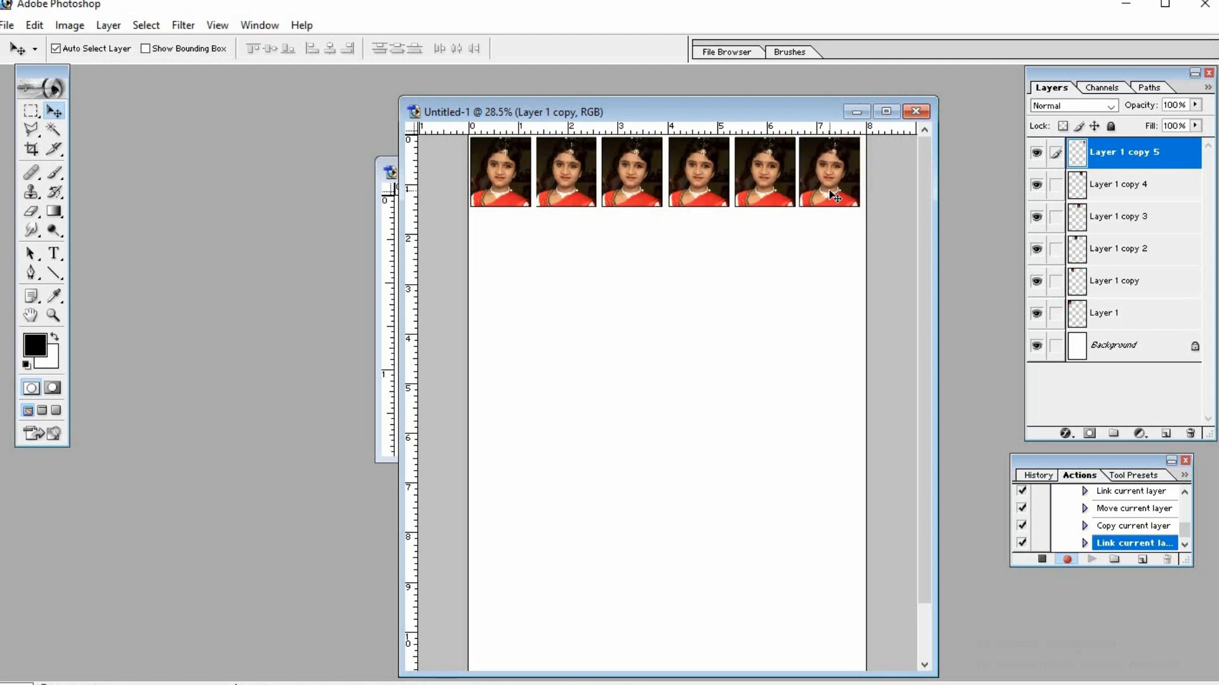
key("shift+Right")
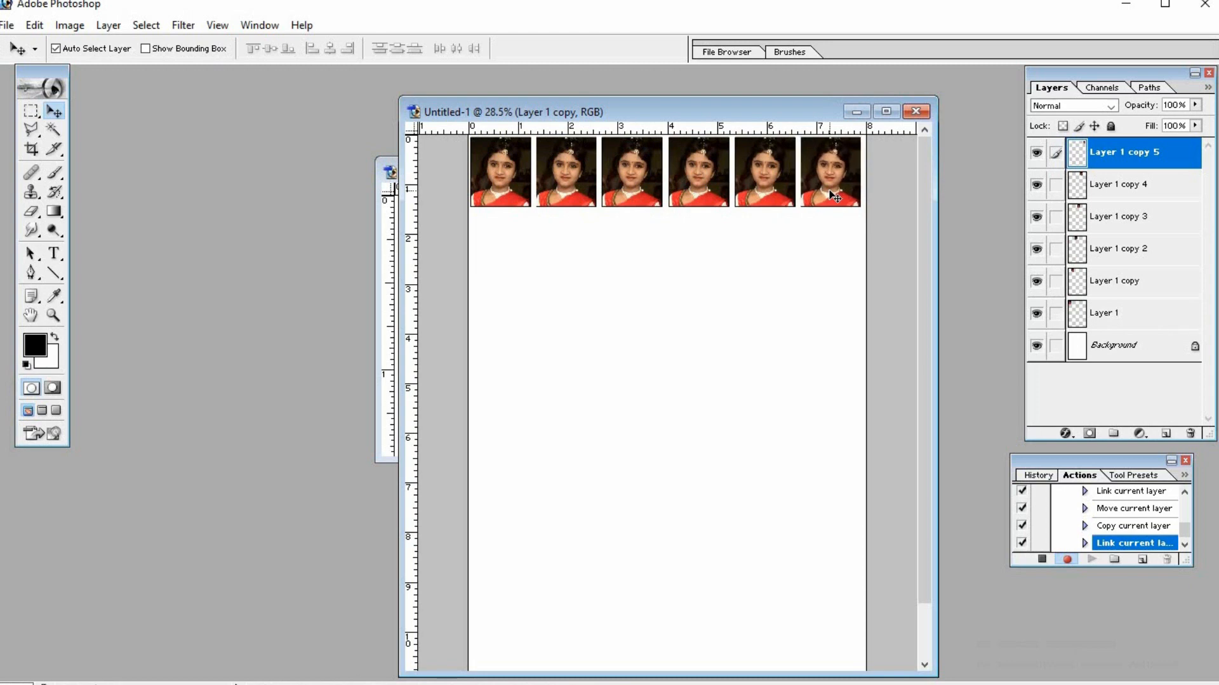
left_click(643, 177)
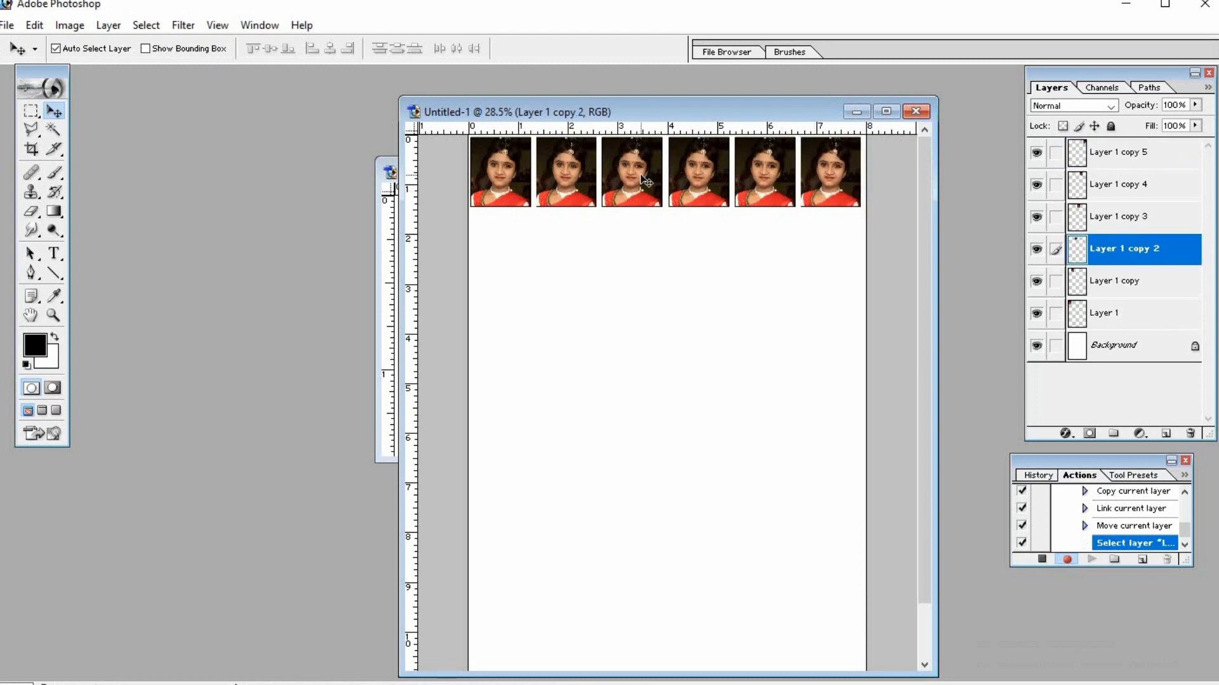
left_click(490, 159)
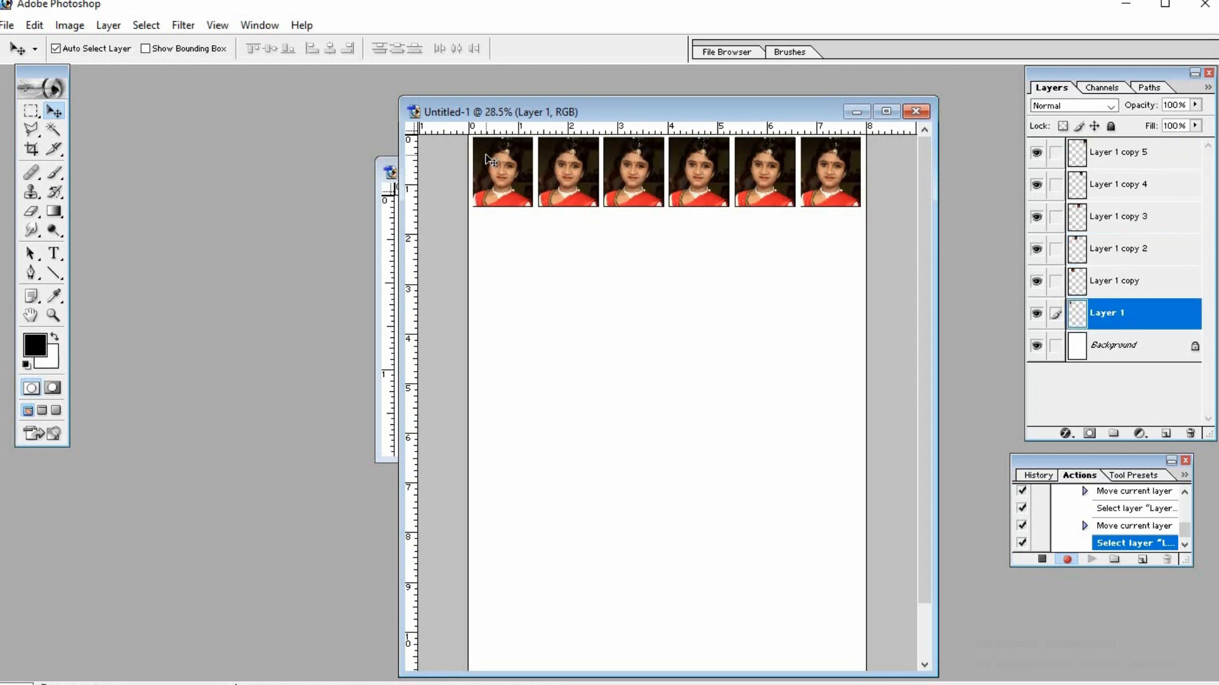
Link the five photo copy layers to Layer 1 and merge them into one row layer.
left_click(1055, 152)
left_click(1055, 185)
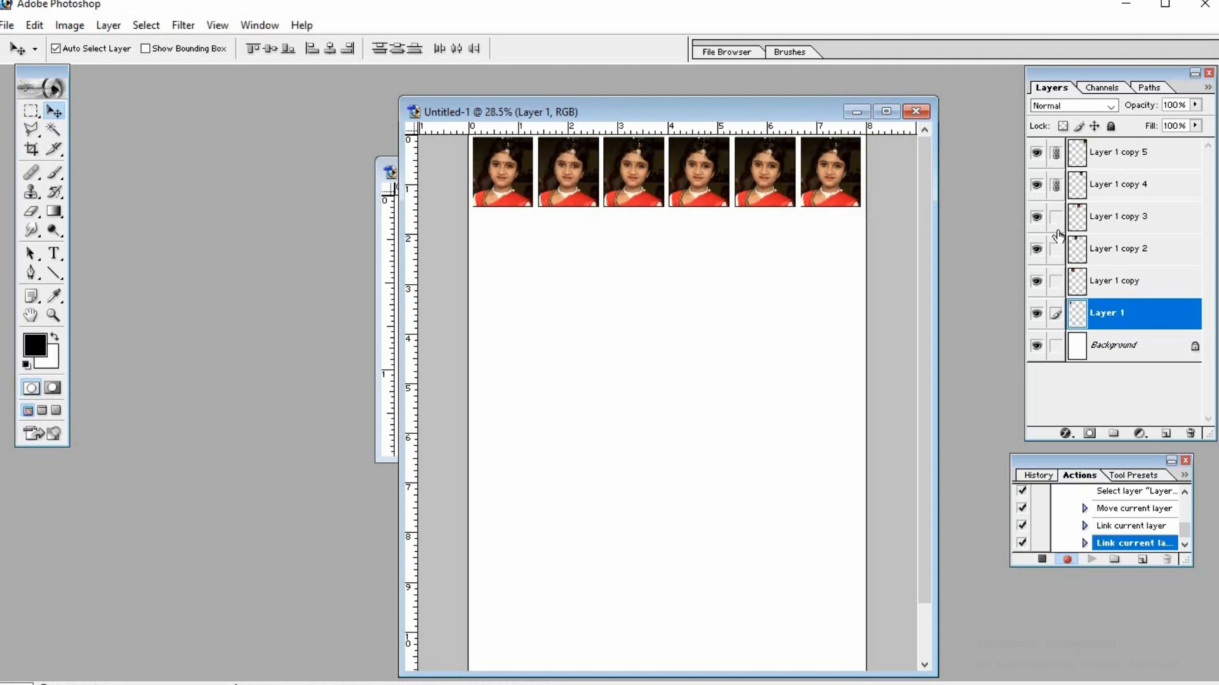
left_click(1055, 216)
left_click(1055, 249)
left_click(1055, 280)
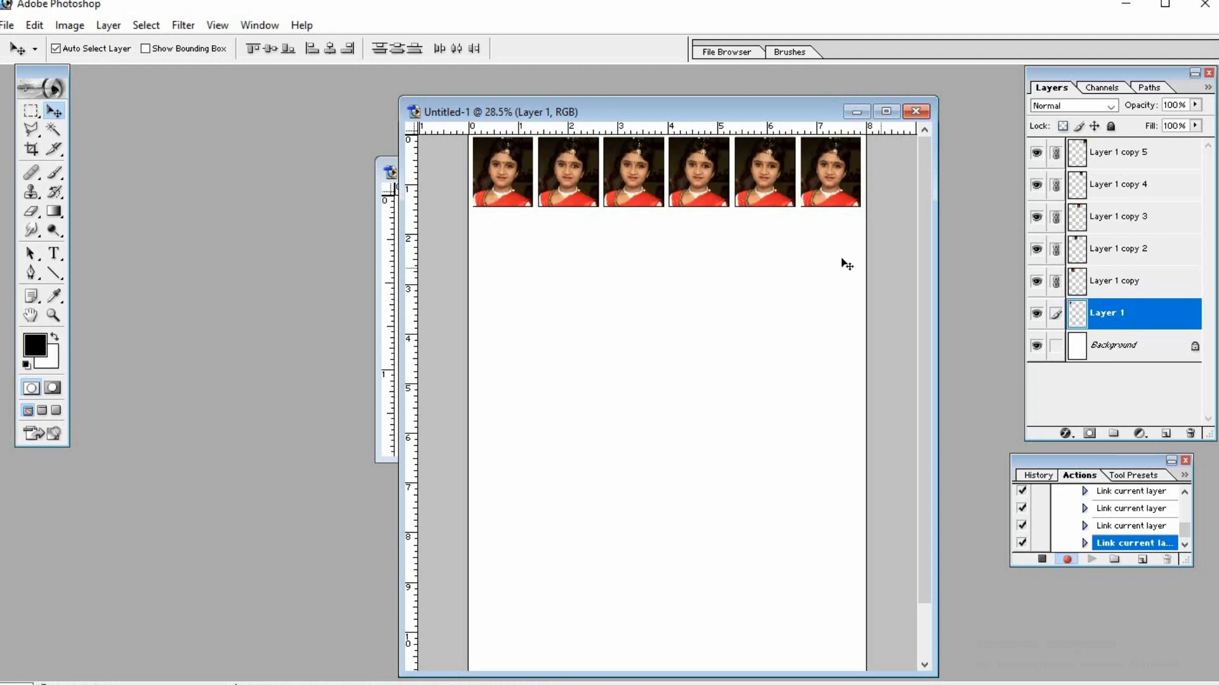
key("ctrl+e")
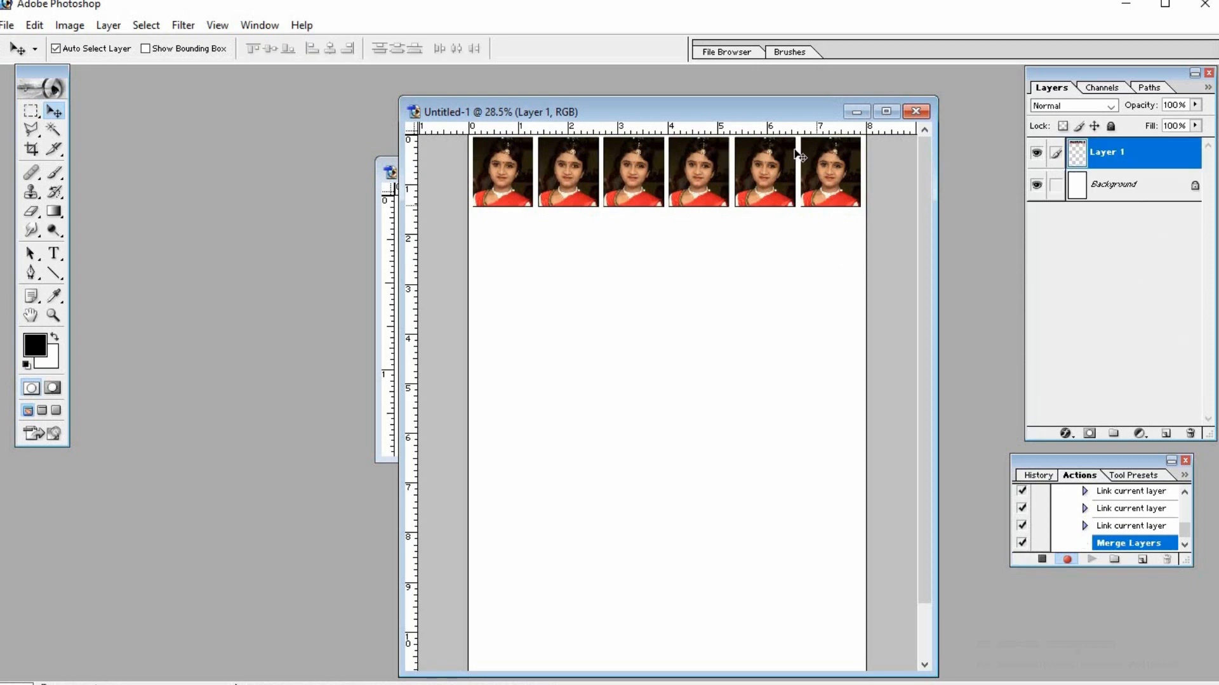
Duplicate the merged photo row down the sheet until eight rows fill it, and flatten the image.
left_click(828, 180, "alt")
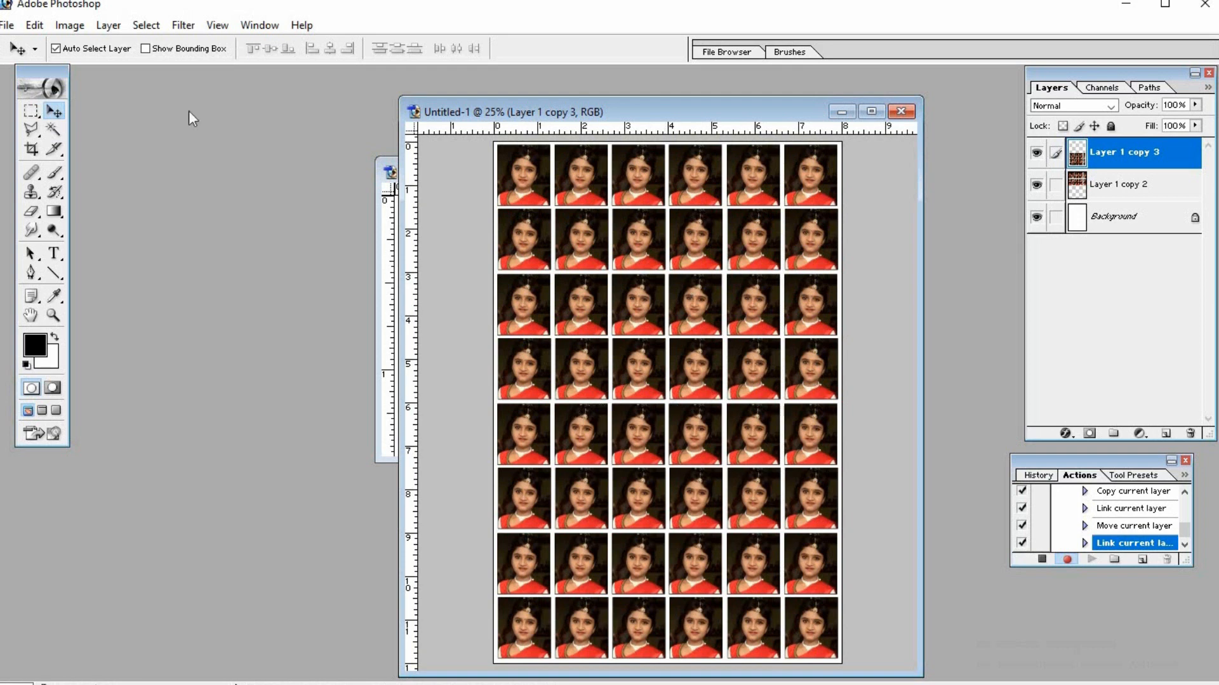
key("alt+l")
key("f")
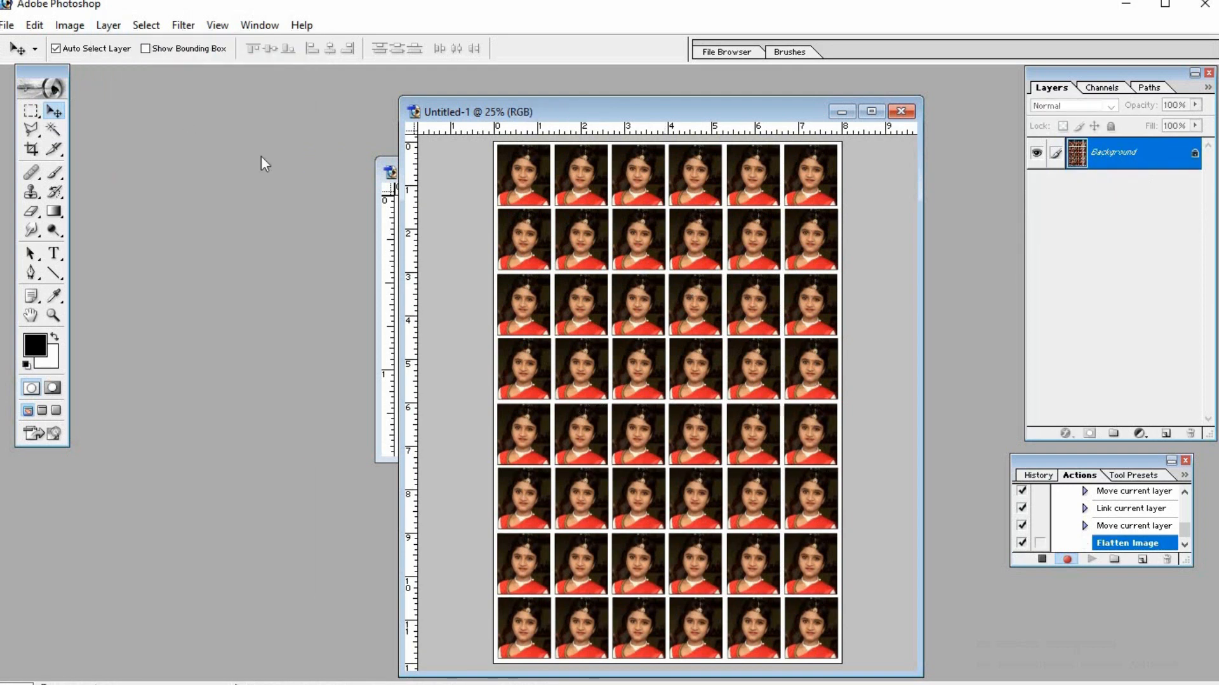
Save the sheet as the JPEG file 8x12-pp in the 01-Photo folder, replacing the existing file, and stop recording the action.
key("shift+ctrl+s")
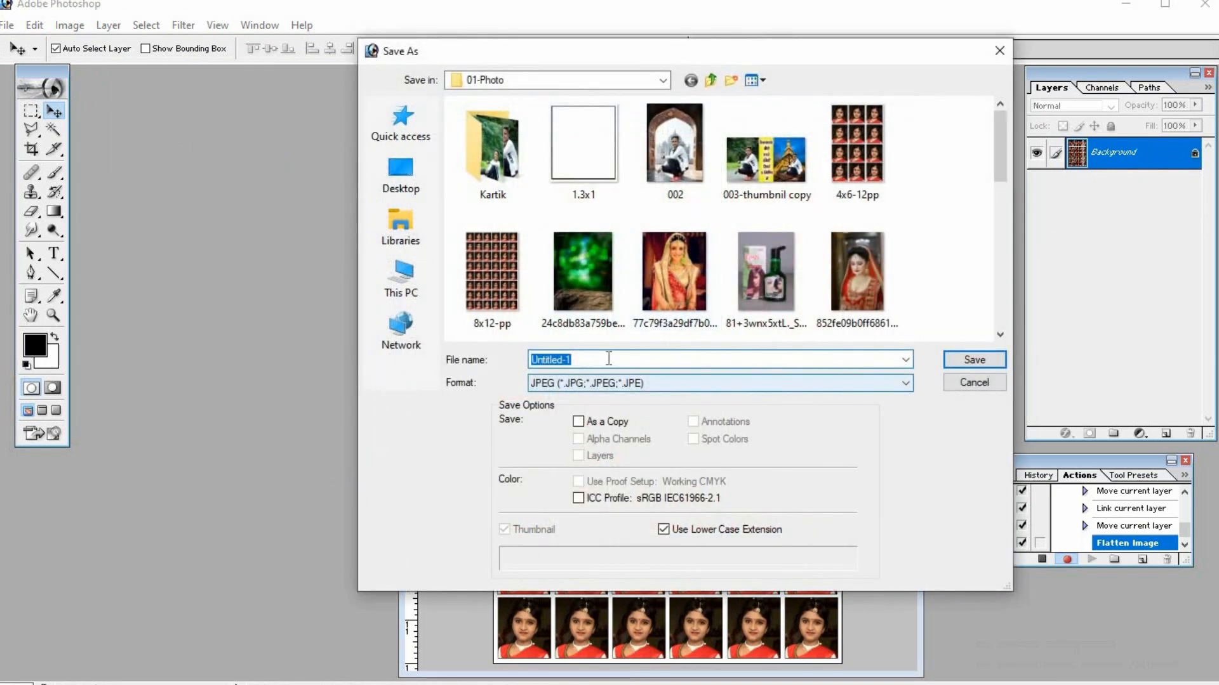
left_click(494, 273)
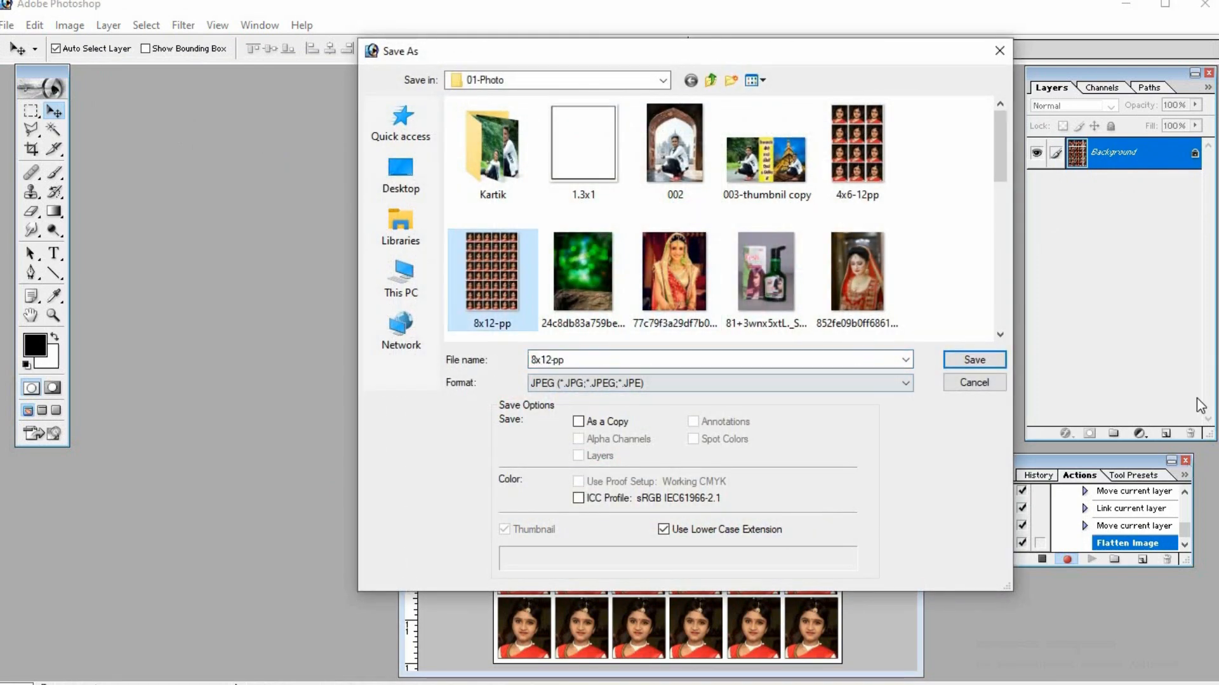
left_click(988, 367)
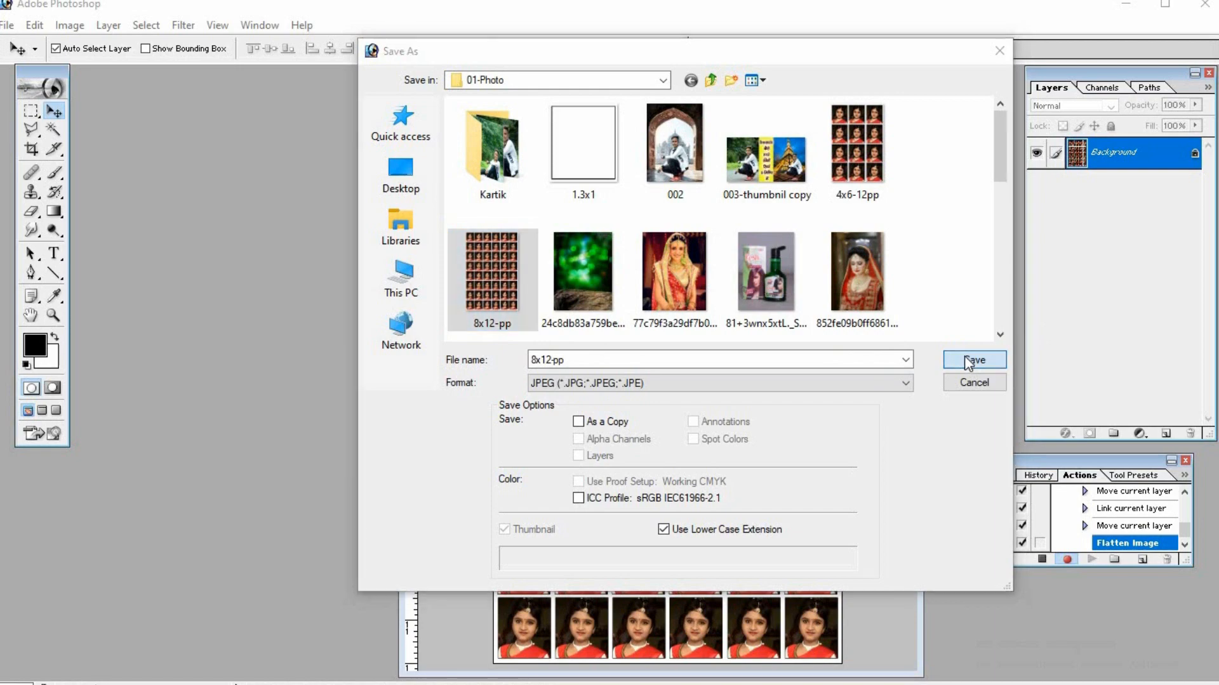
left_click(550, 255)
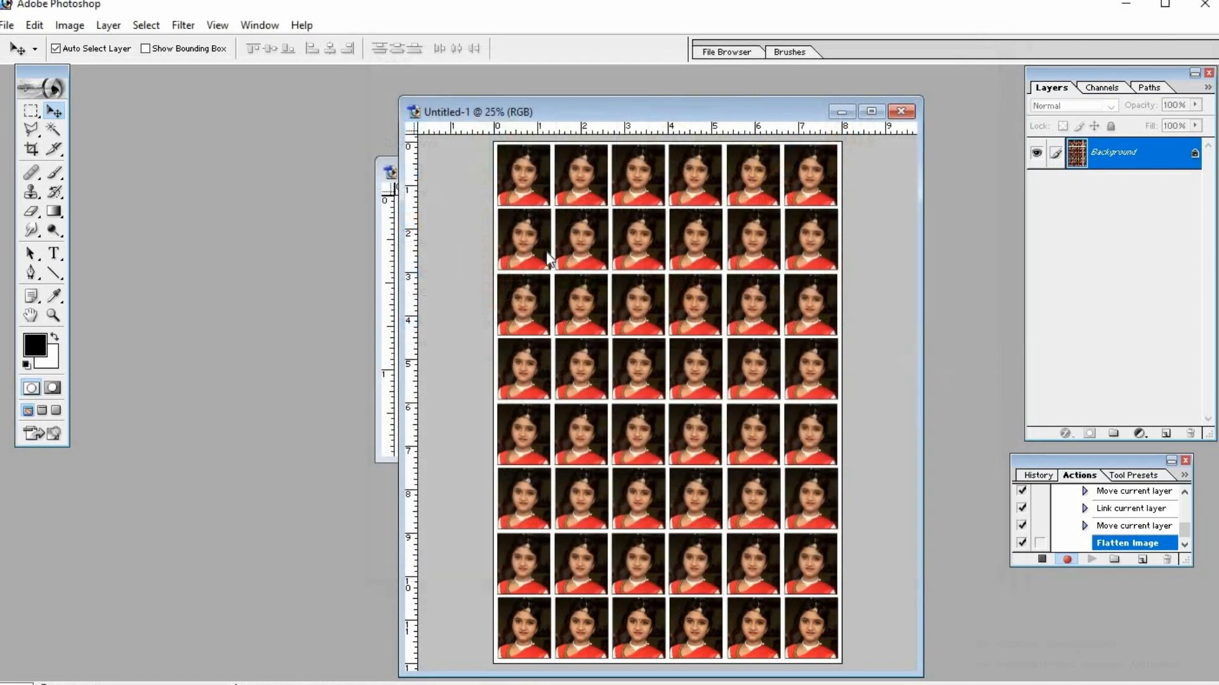
left_click(733, 224)
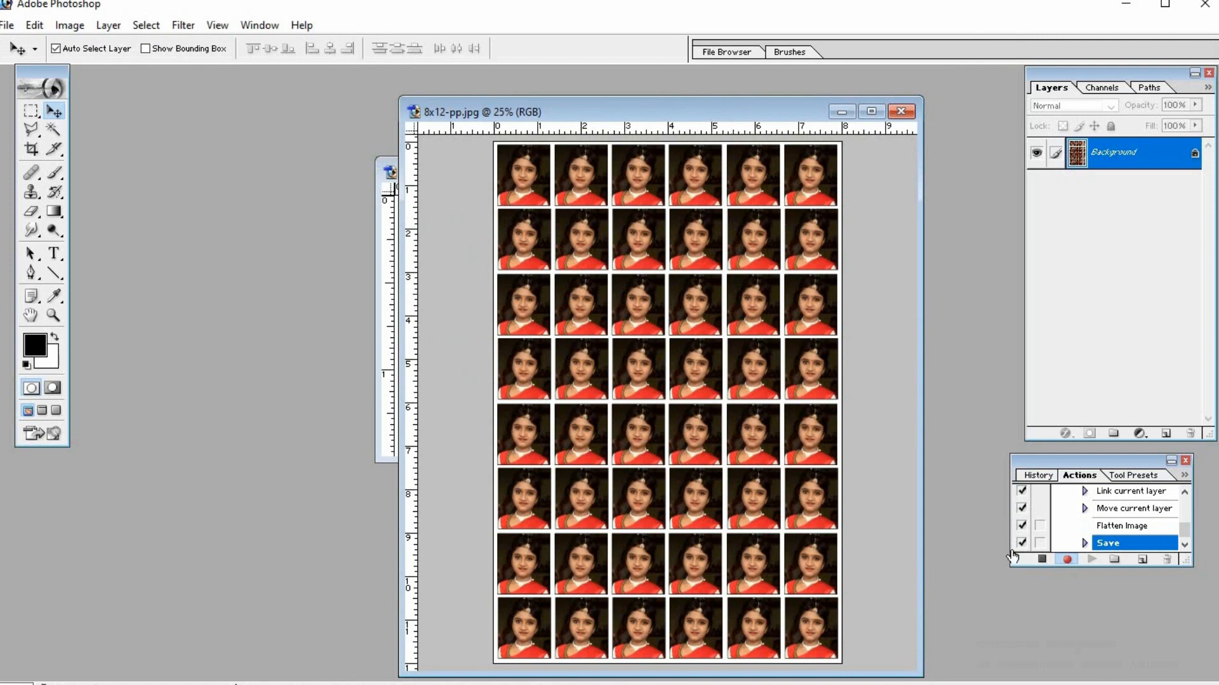
left_click(1040, 560)
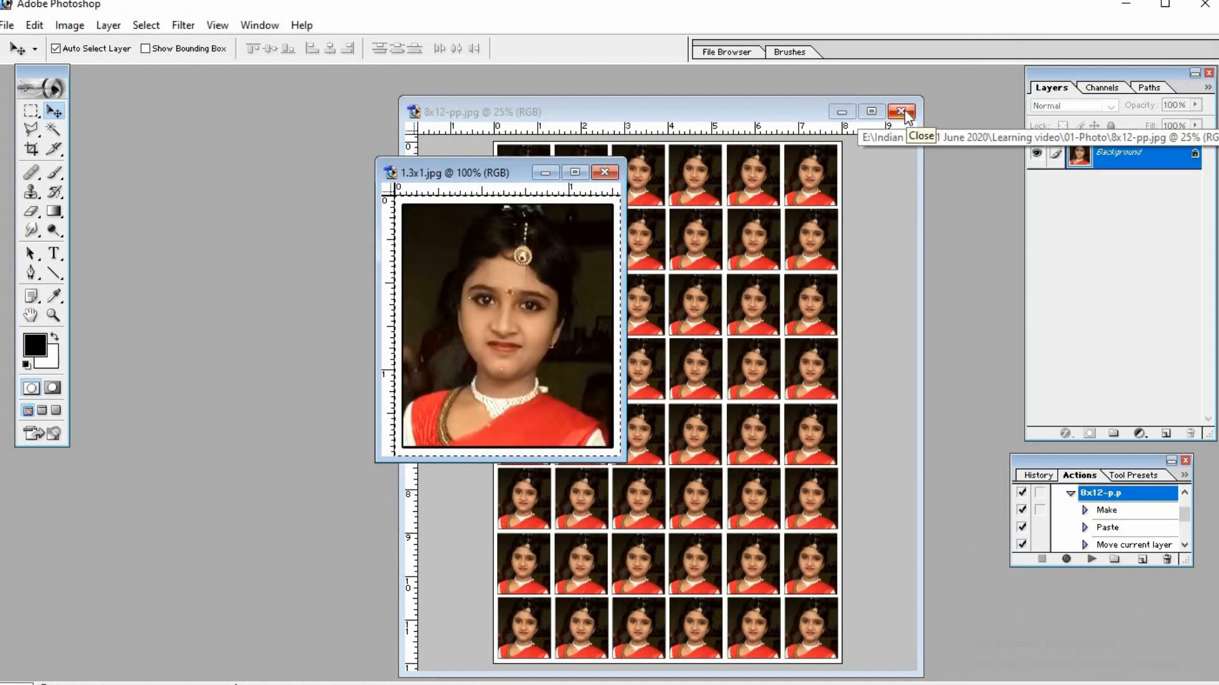
Close the 8x12-pp.jpg sheet and play the recorded 8x12 action on 1.3x1.jpg, moving the generated sheet's window off the tool palette.
left_click(905, 111)
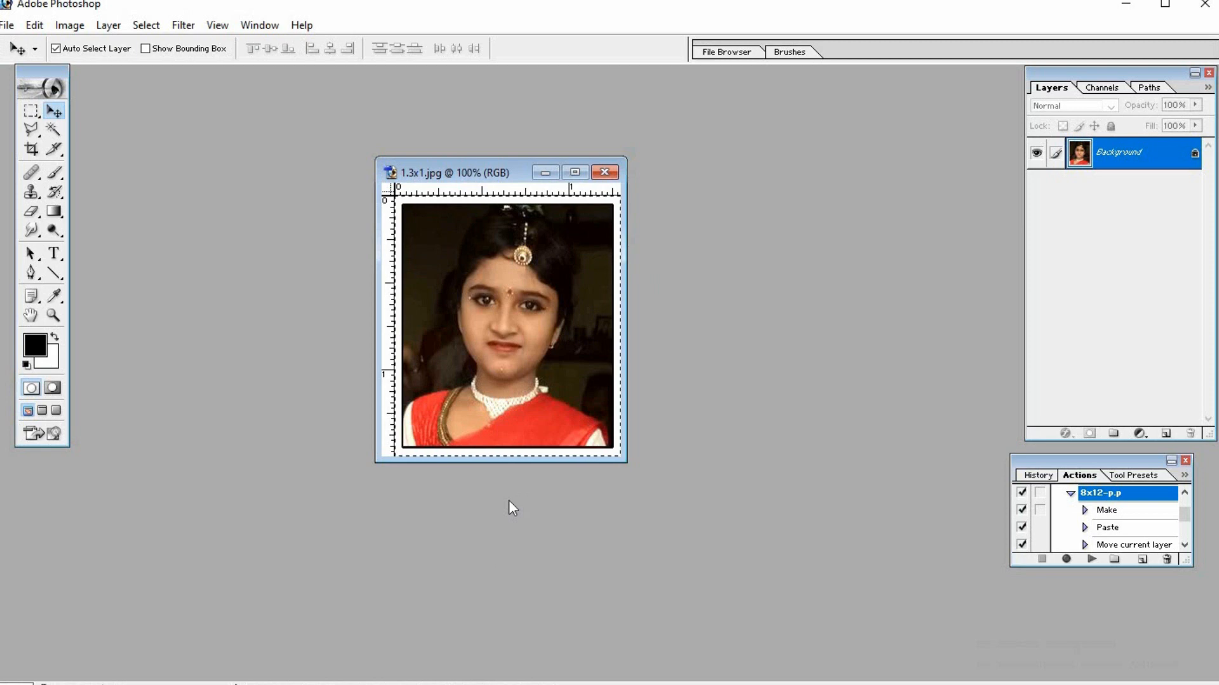
key("F2")
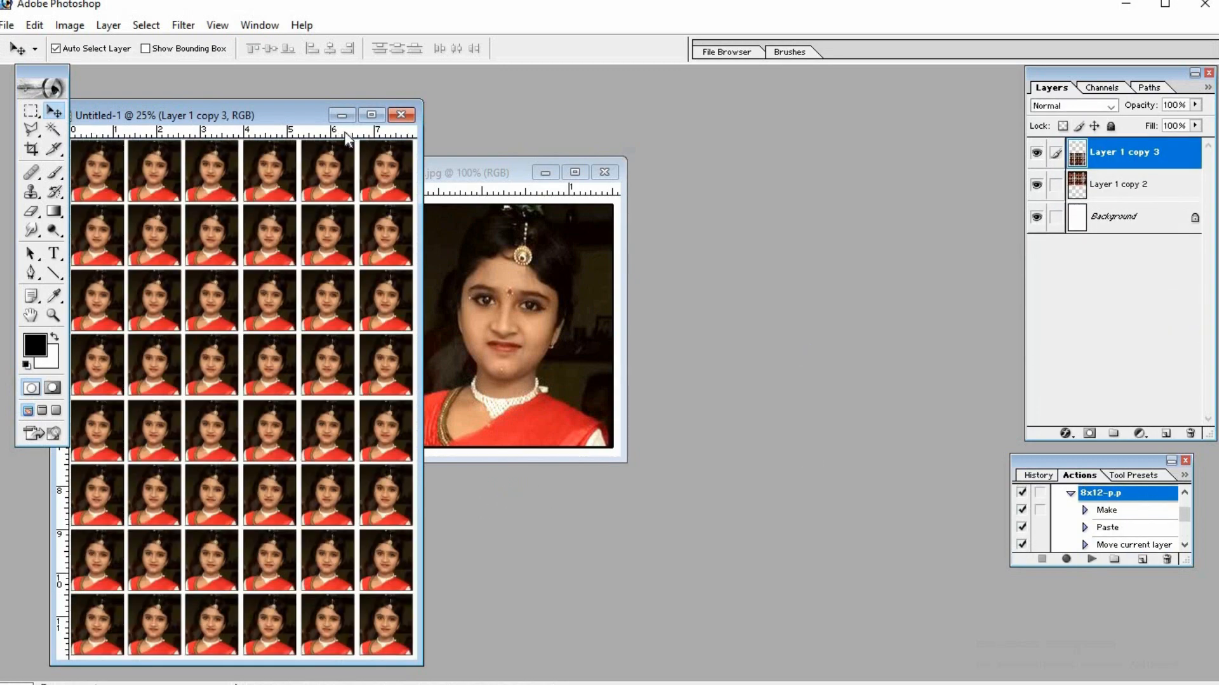
left_click_drag(276, 114, 821, 94)
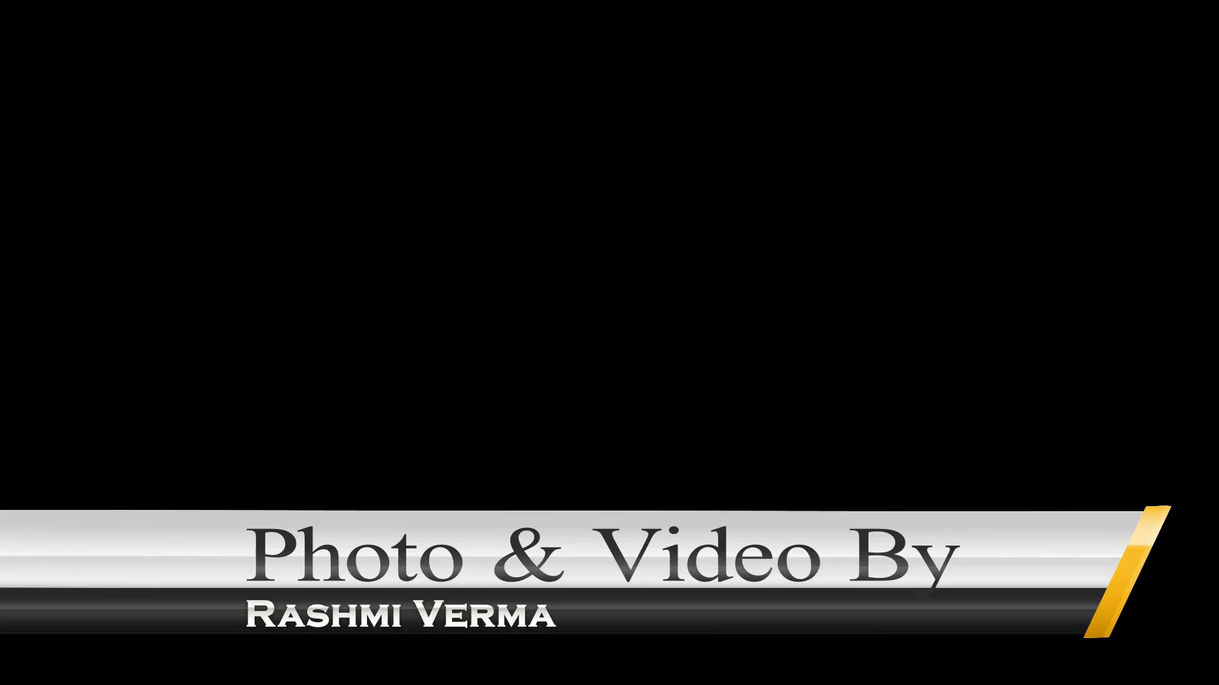